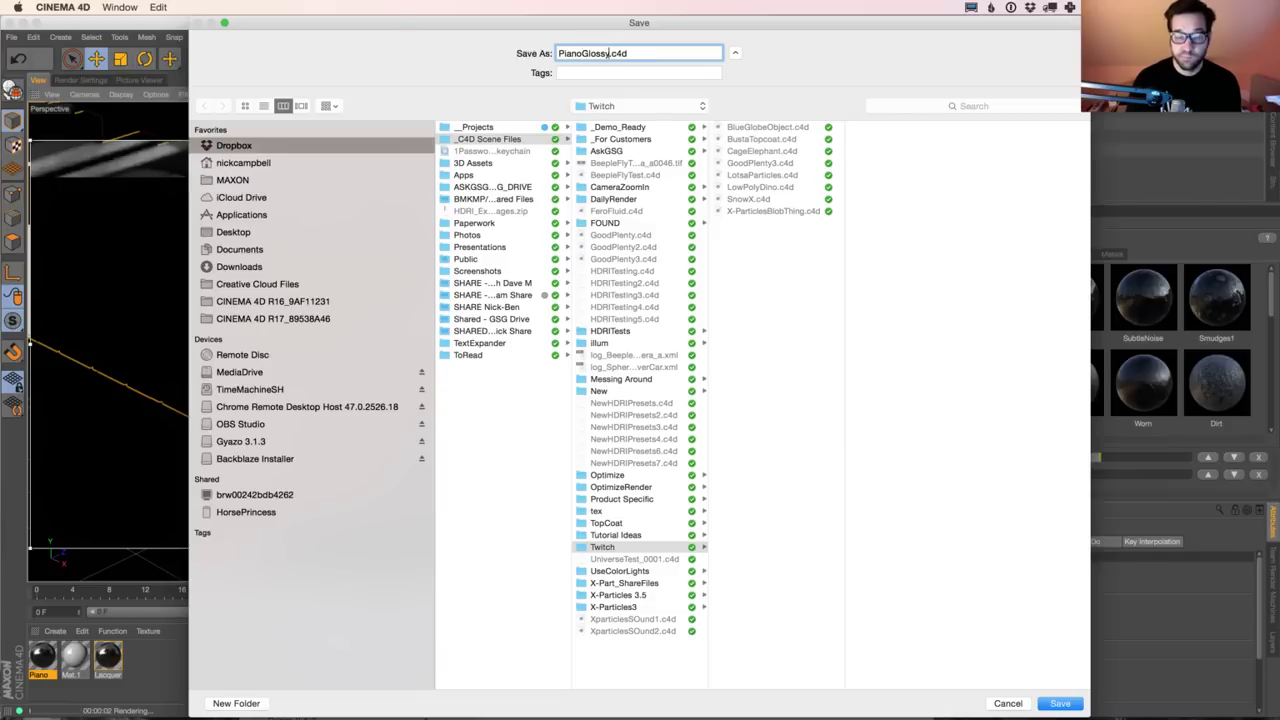
Step: Save as PianoGlossy.c4d, then cycle through Untitled 2 and BustaTopcoat.c4d to reach empty Untitled 4
key(Return)
click(629, 37)
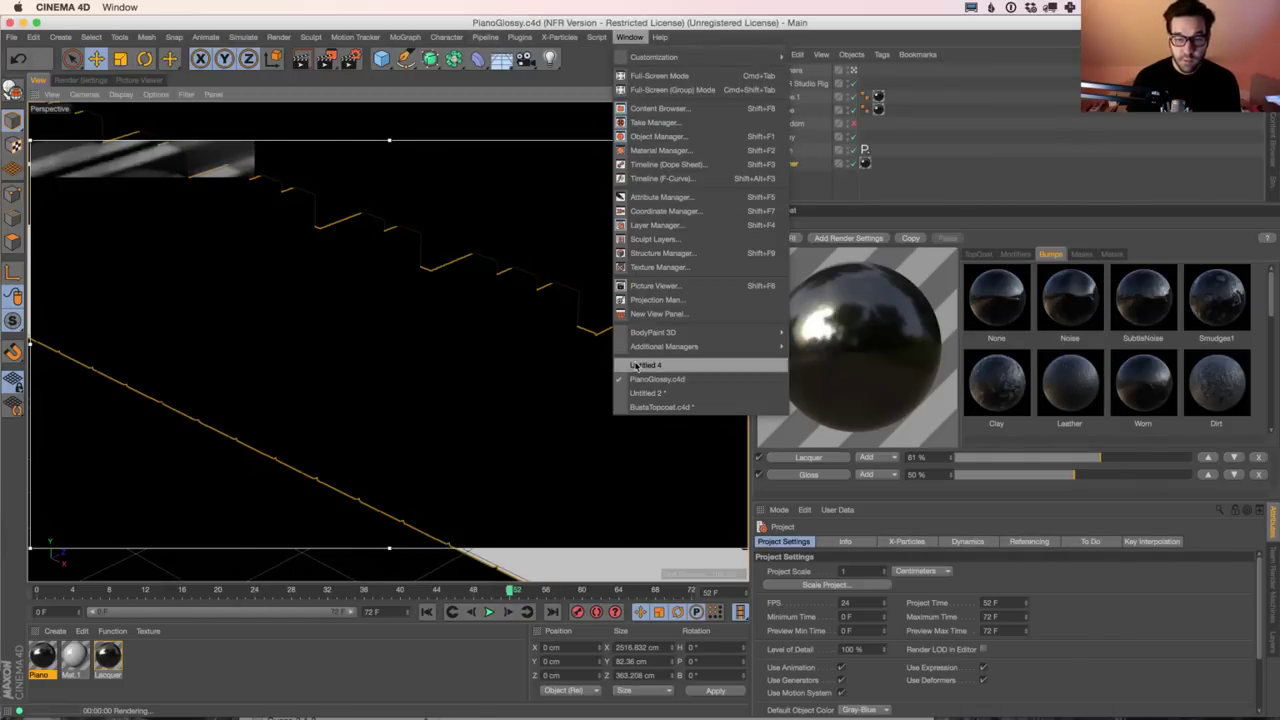
click(642, 393)
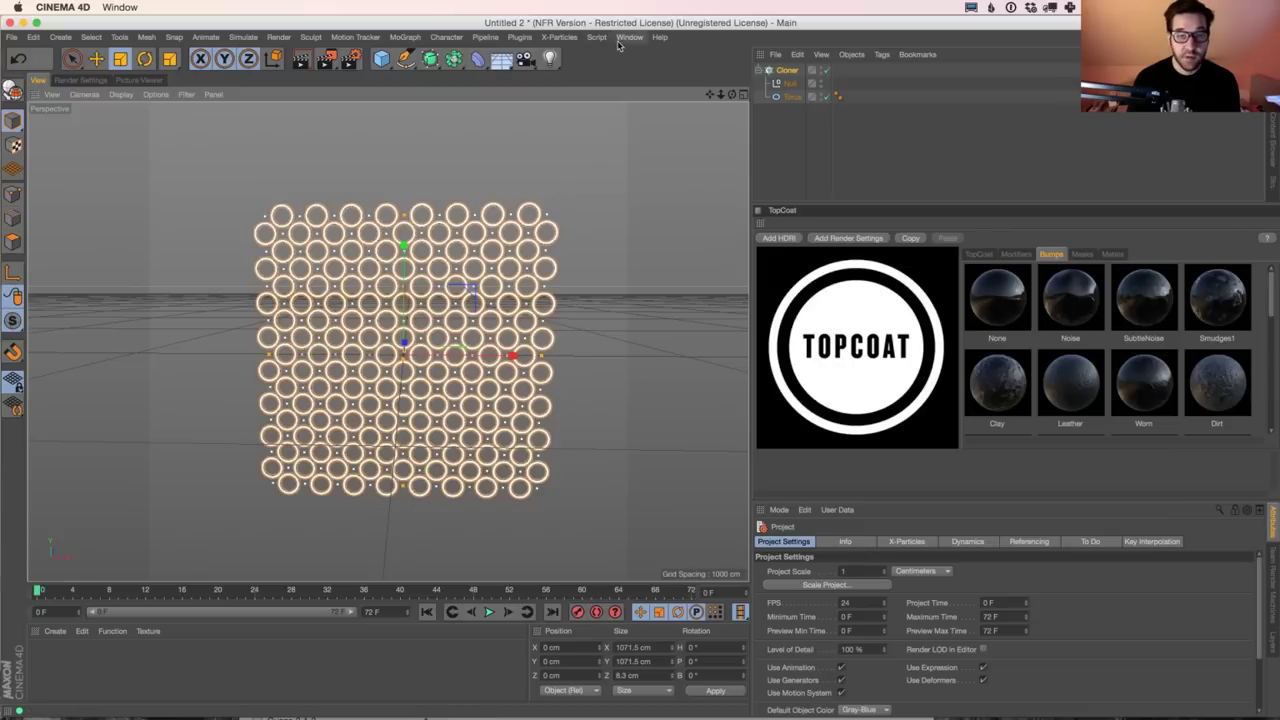
click(629, 37)
click(660, 407)
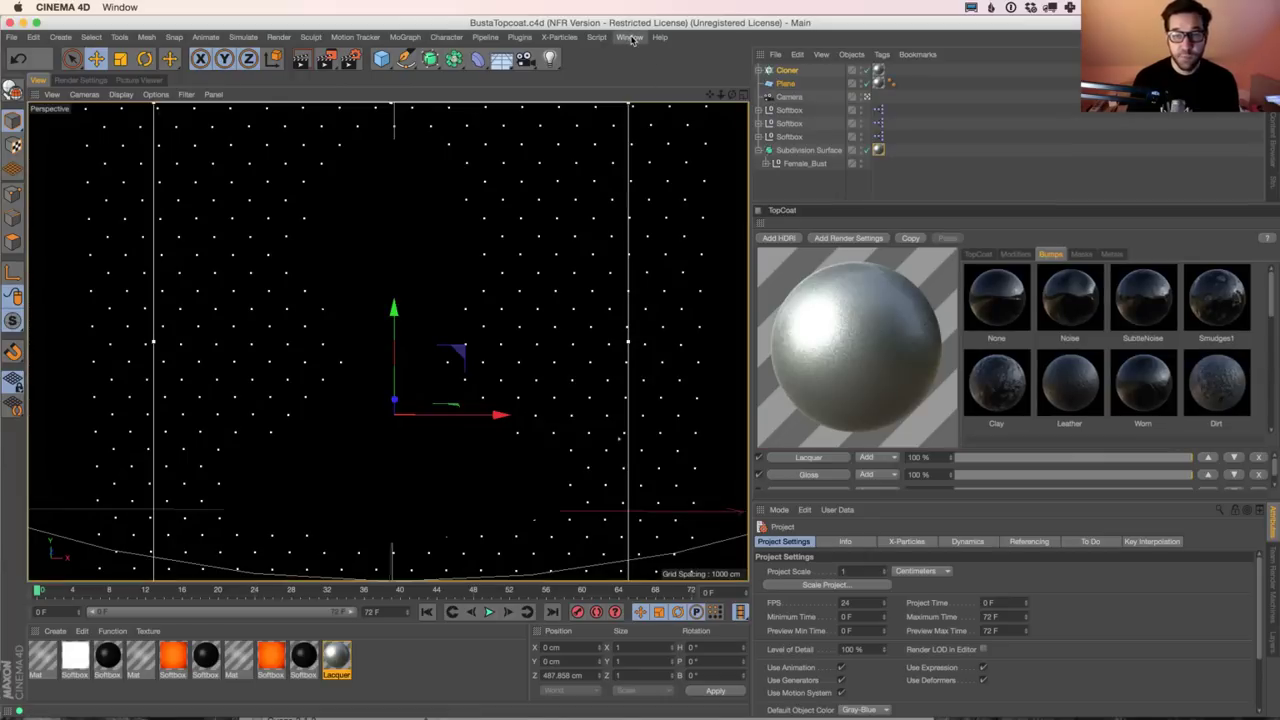
click(630, 37)
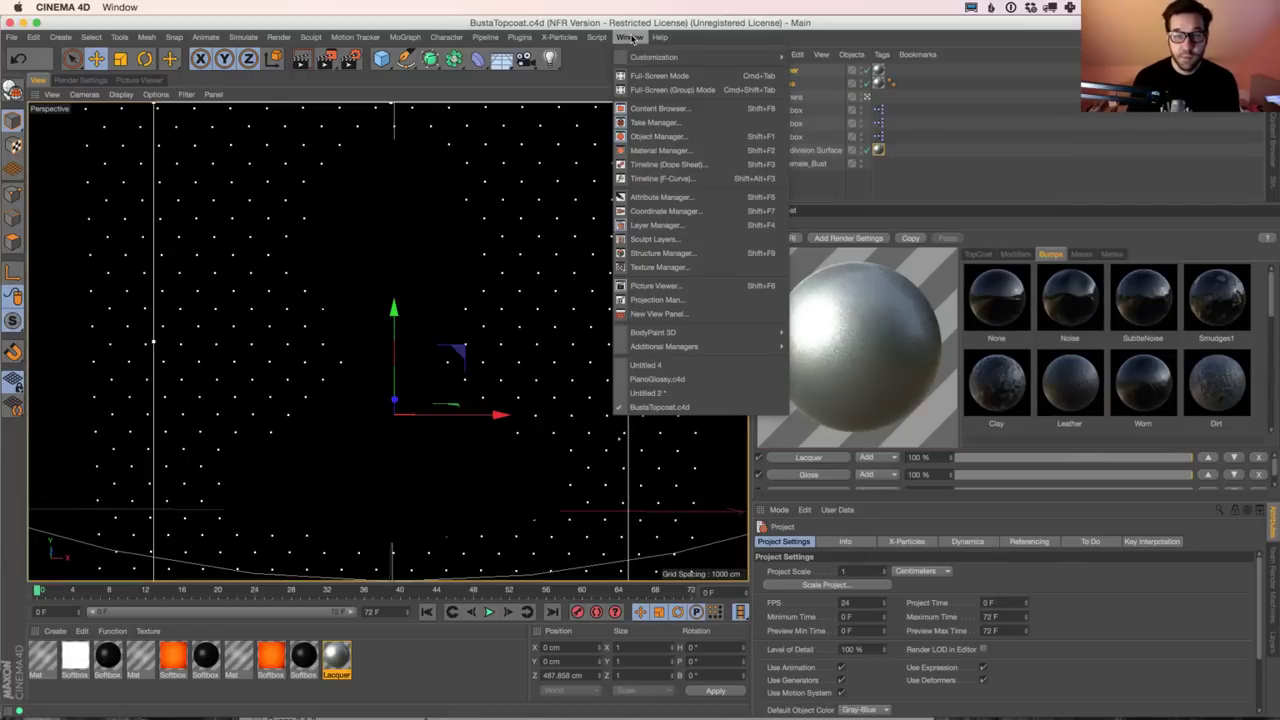
click(648, 365)
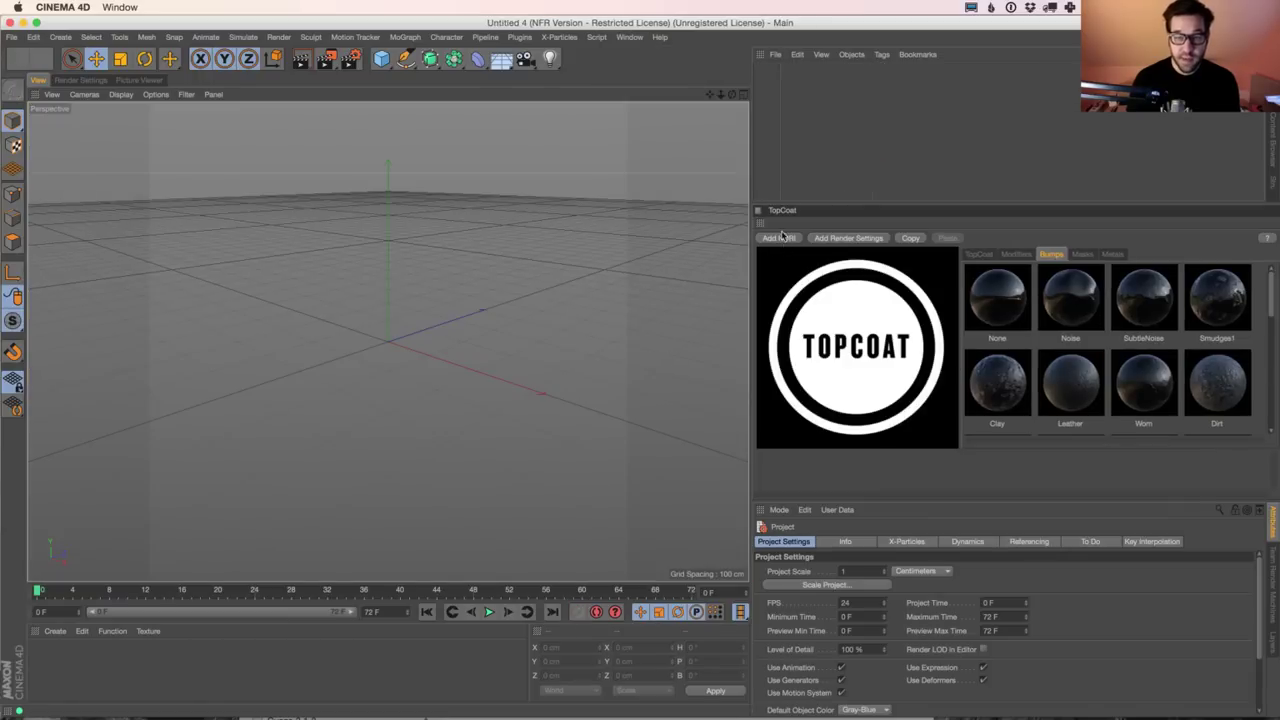
Step: Merge the StudioS.c4d cyc from the Content Browser's _Cycs folder into the scene
click(1273, 133)
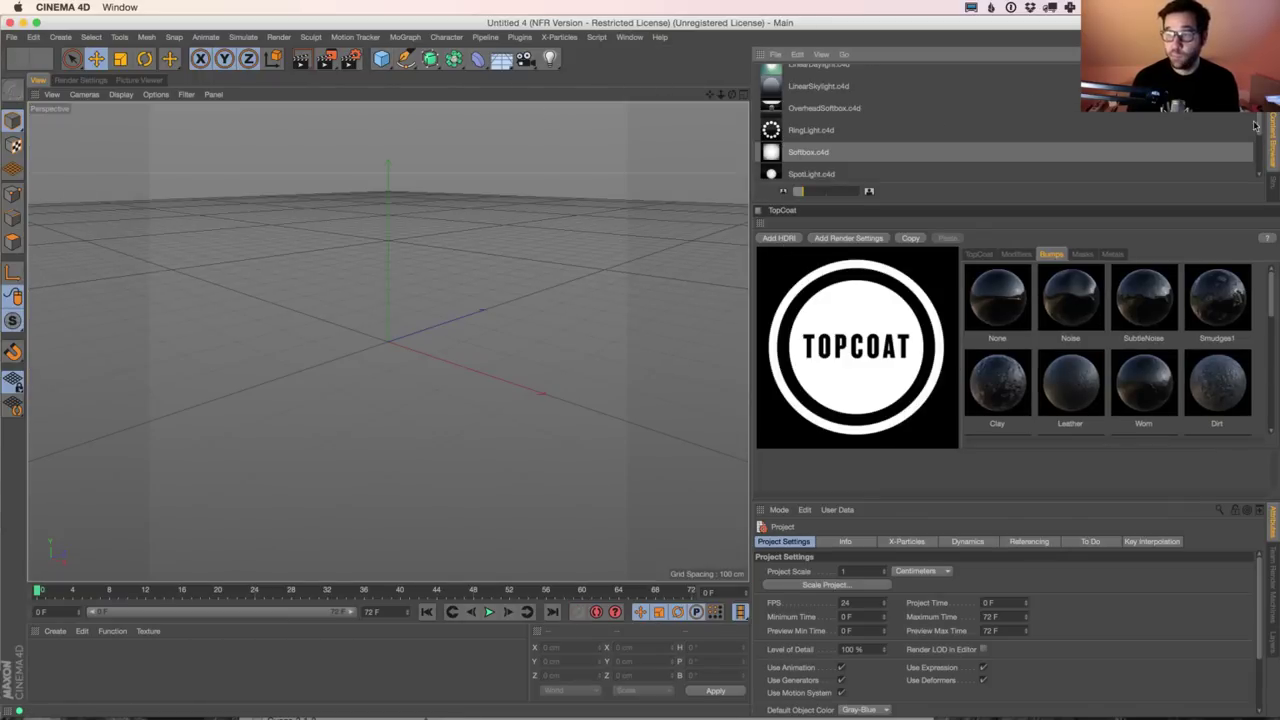
drag(1258, 135, 1258, 150)
double_click(771, 148)
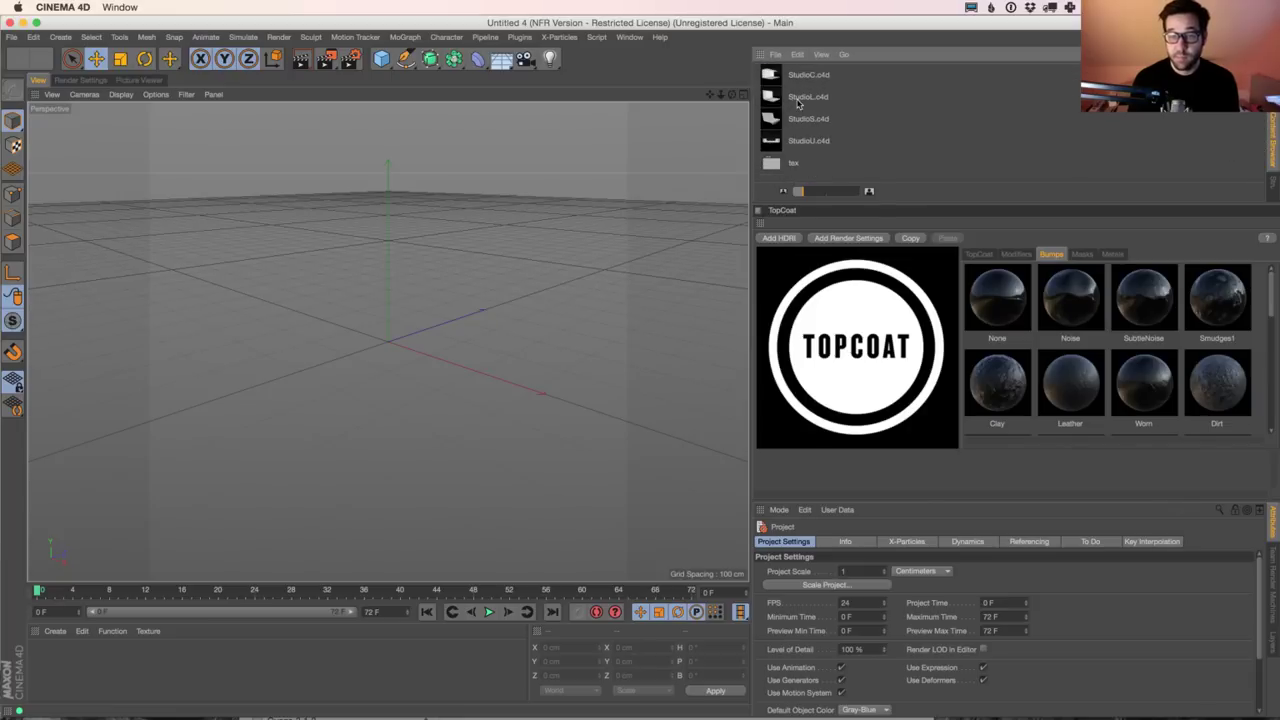
double_click(771, 120)
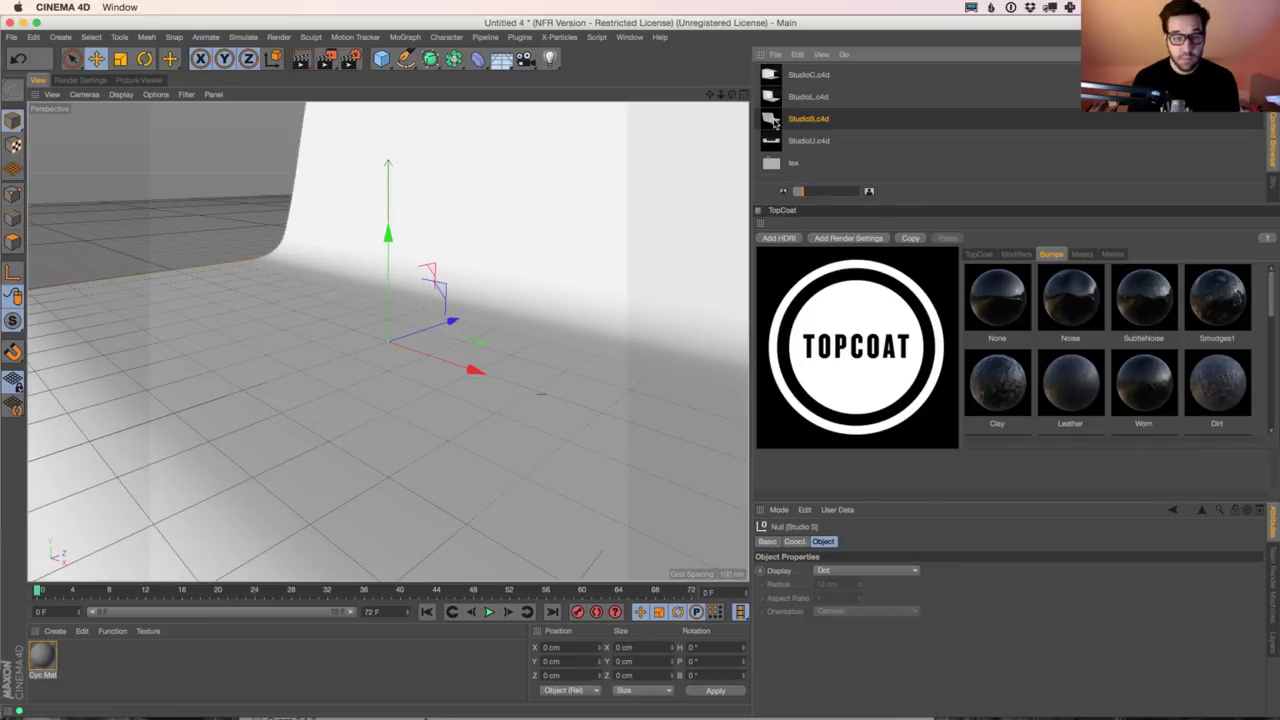
Step: Browse the Behance 'Seven' gallery of glossy renders in Chrome, then return to Cinema 4D
key(super+Tab)
scroll(893, 341, down, 5)
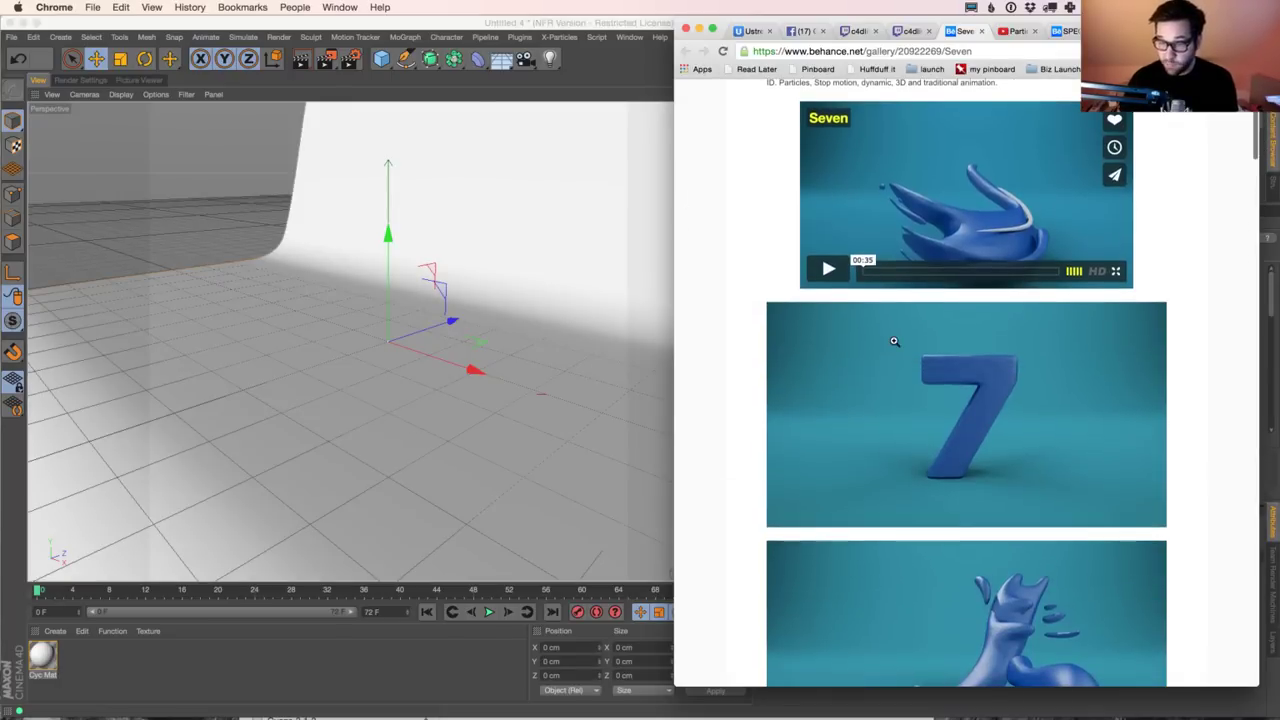
scroll(894, 341, down, 3)
scroll(893, 341, down, 3)
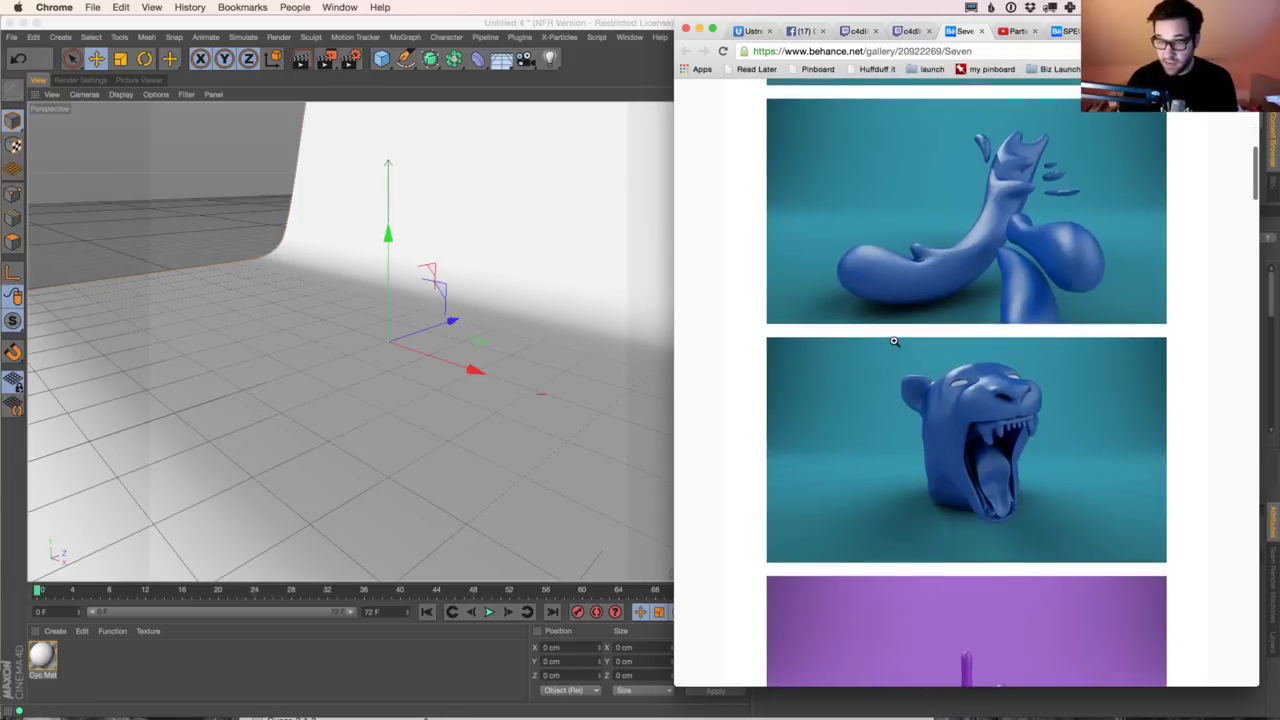
scroll(894, 341, up, 1)
scroll(896, 345, down, 3)
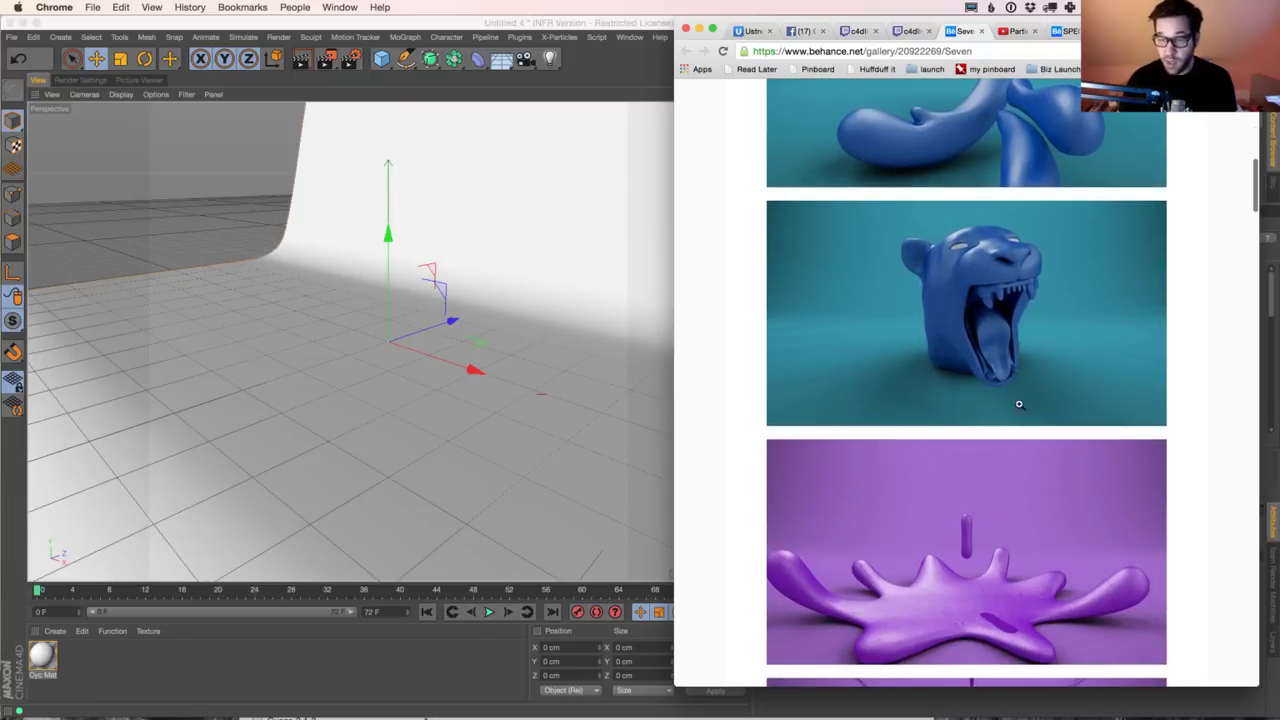
scroll(944, 367, down, 3)
scroll(969, 440, down, 3)
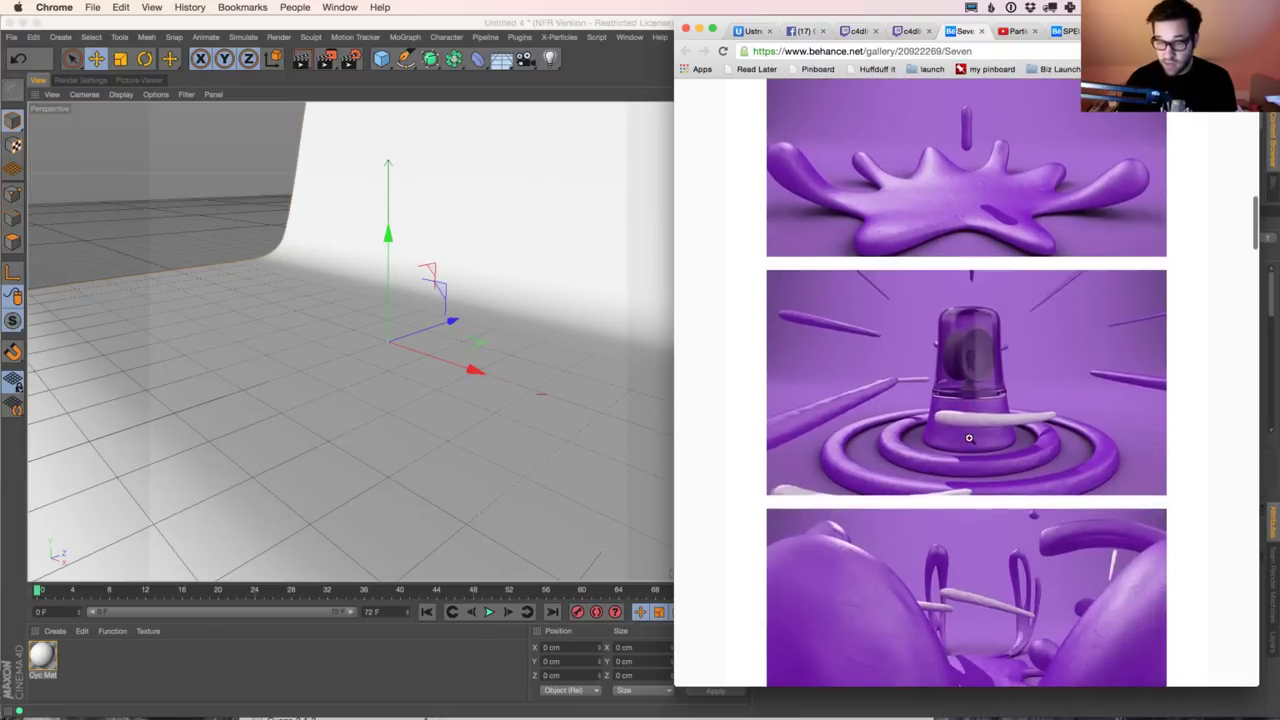
scroll(907, 488, down, 5)
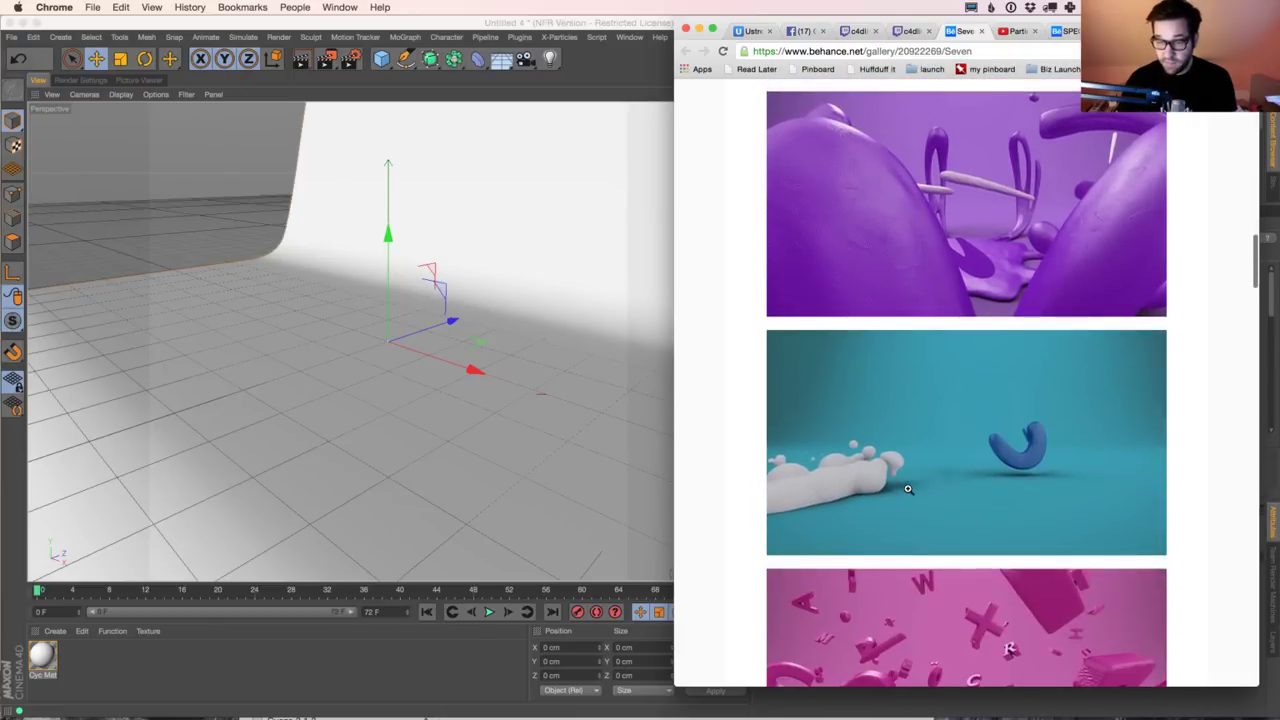
scroll(907, 488, down, 3)
click(585, 341)
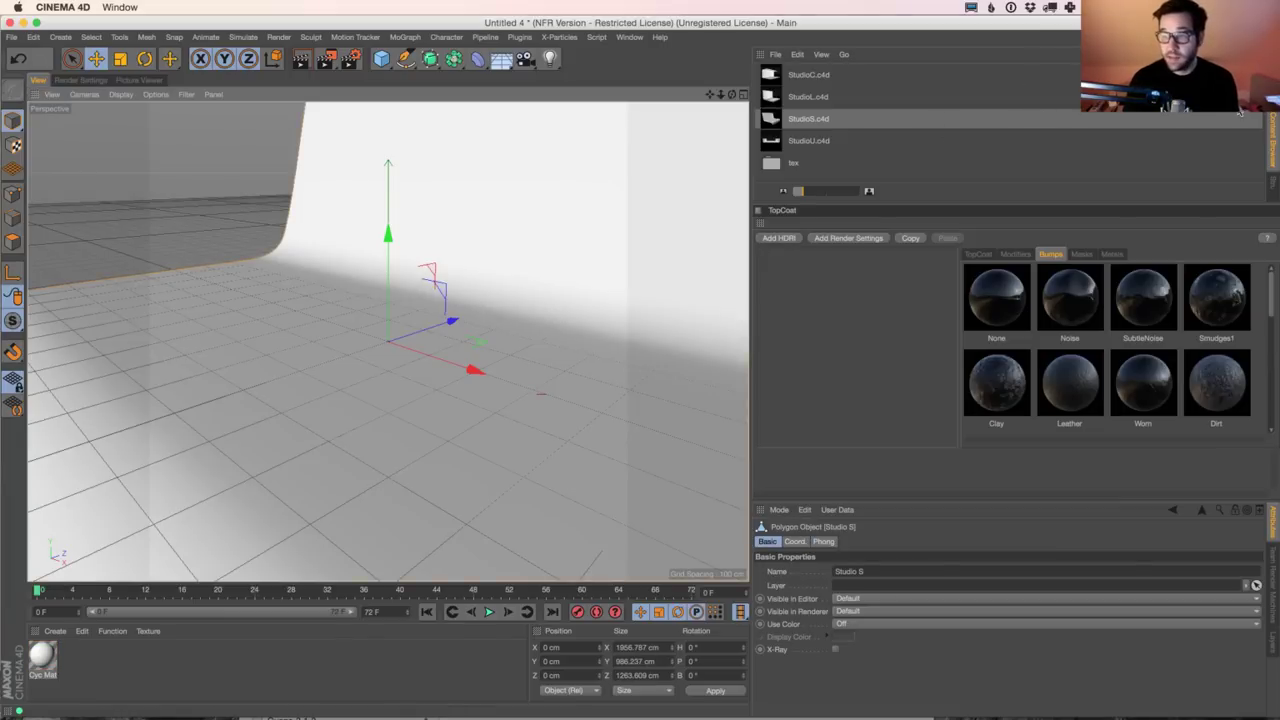
Step: Load the Overhead Softbox preset from the GSG_Light_Kit_Pro folder into the scene
click(1120, 120)
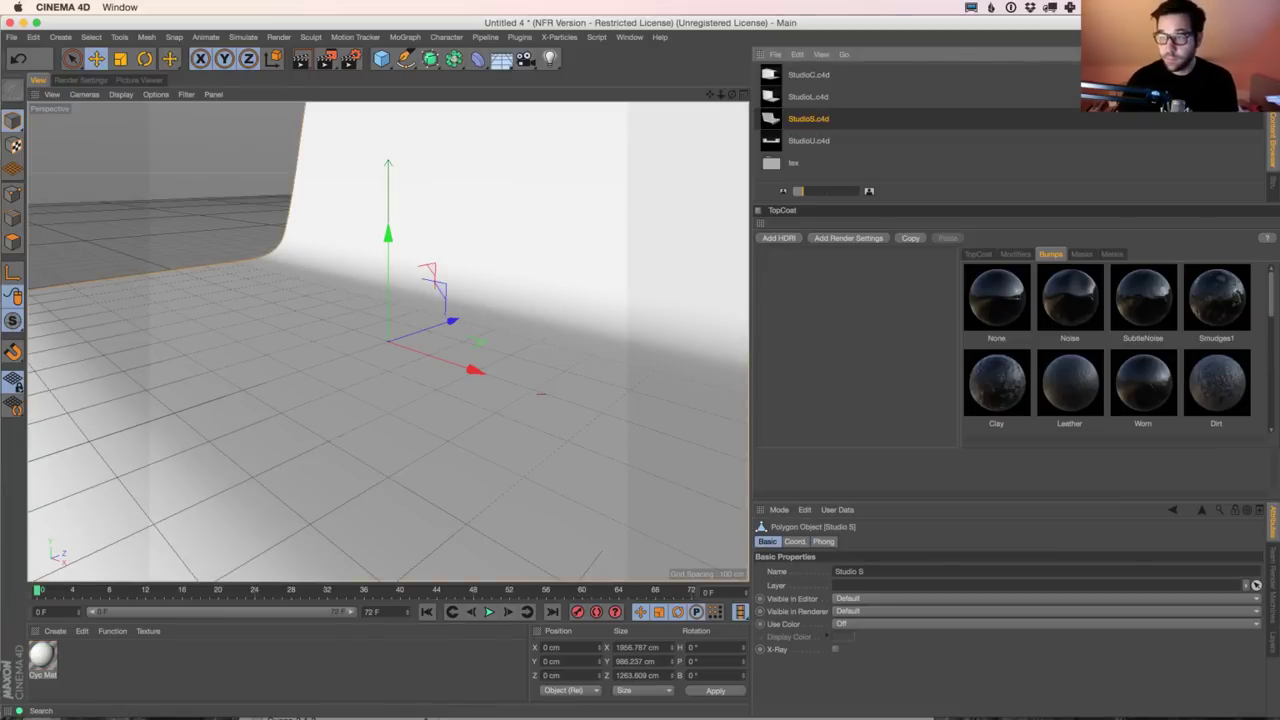
click(771, 106)
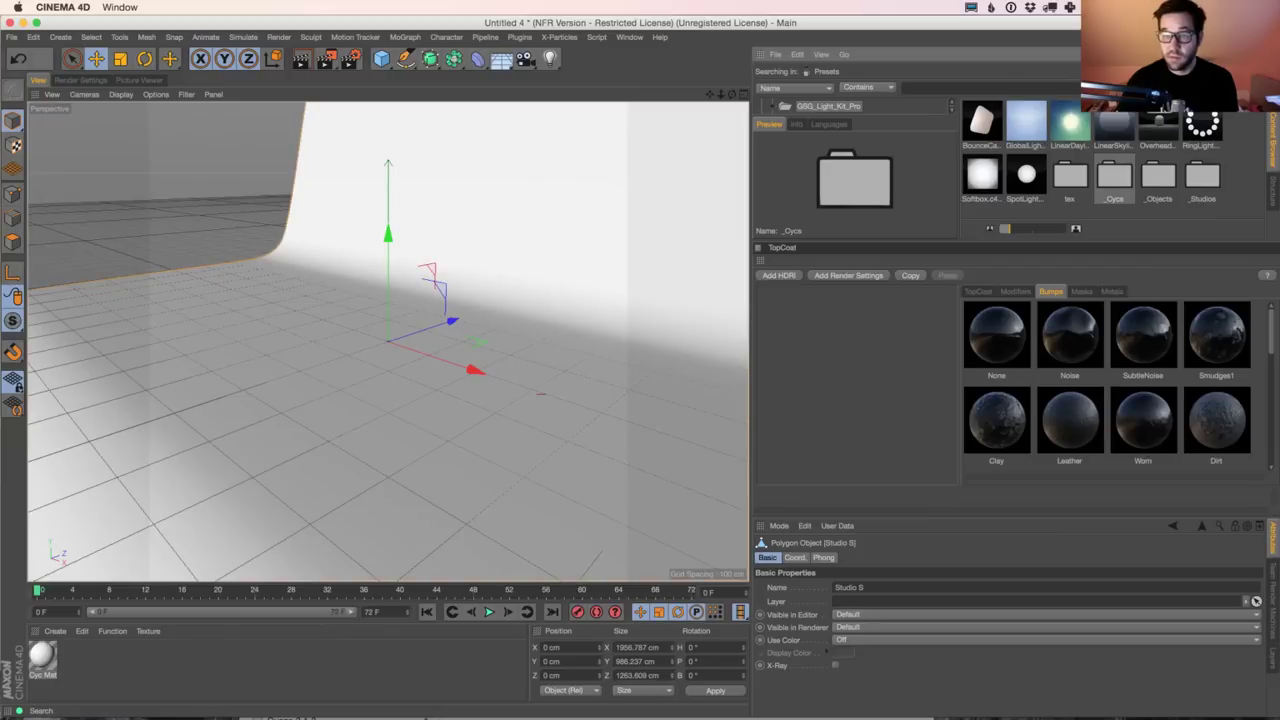
drag(952, 140, 851, 141)
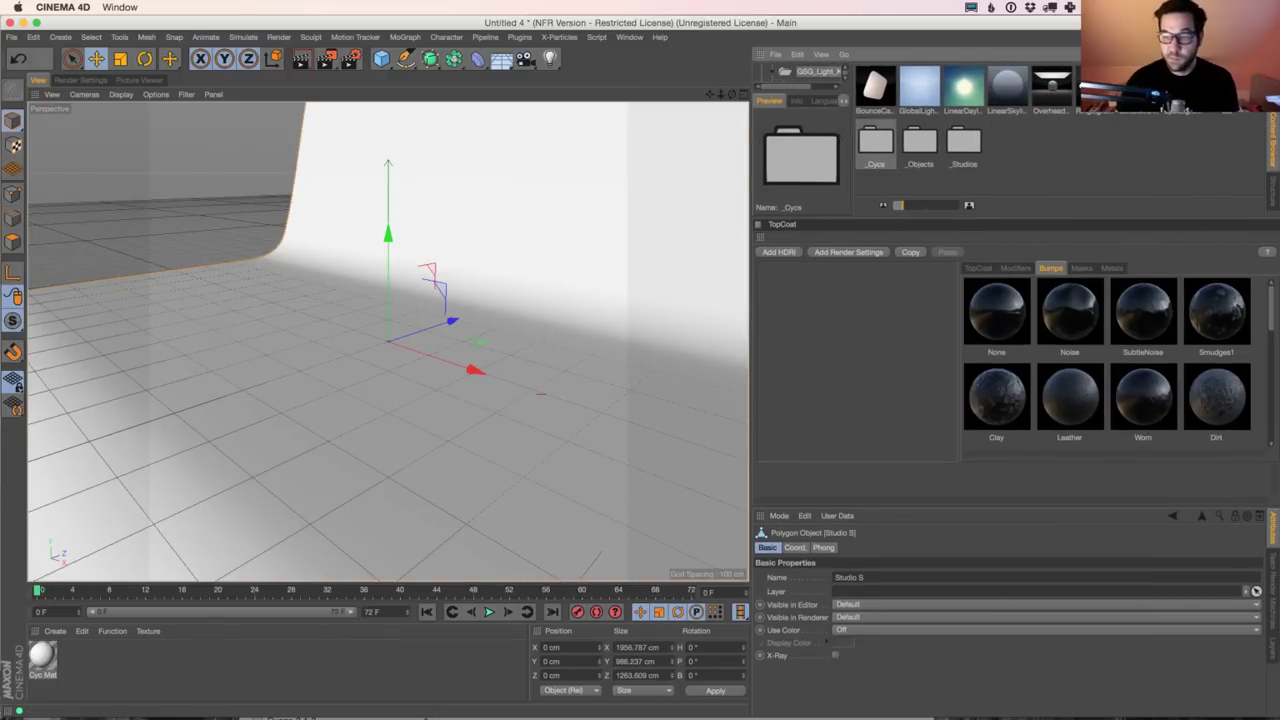
double_click(1055, 92)
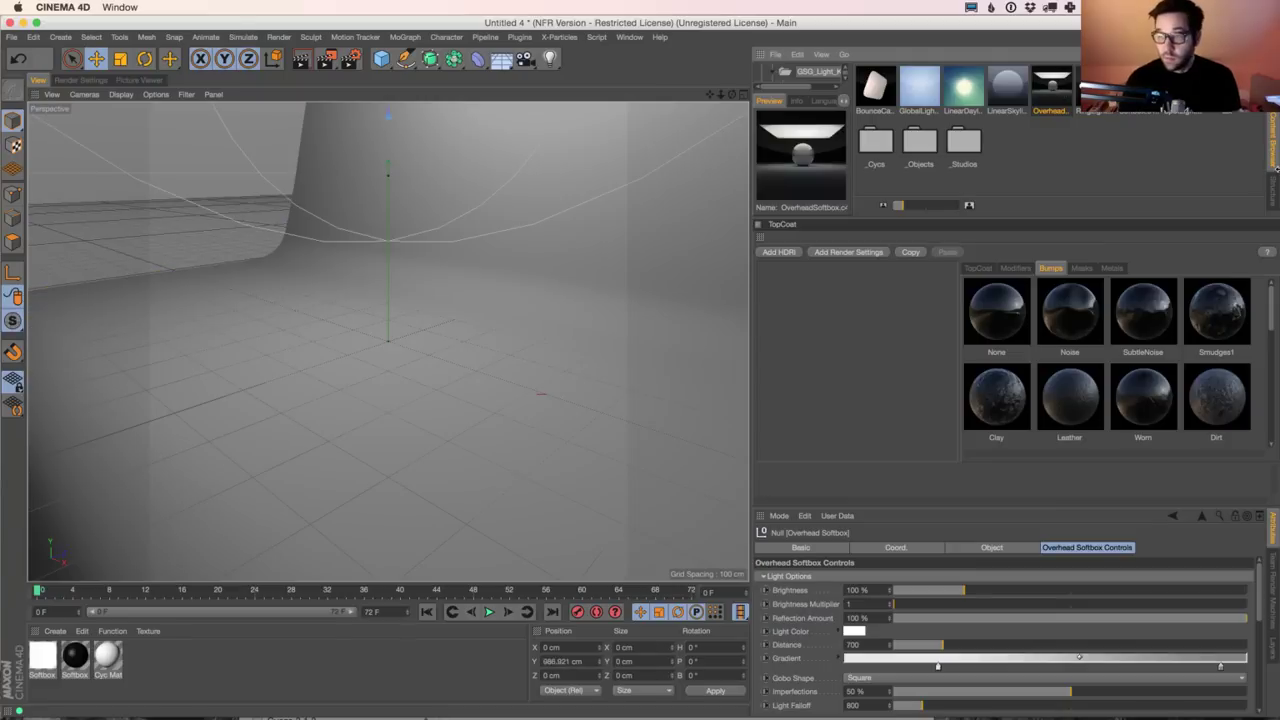
Step: Frame the whole studio and lower the overhead softbox to about 894 cm
click(1274, 146)
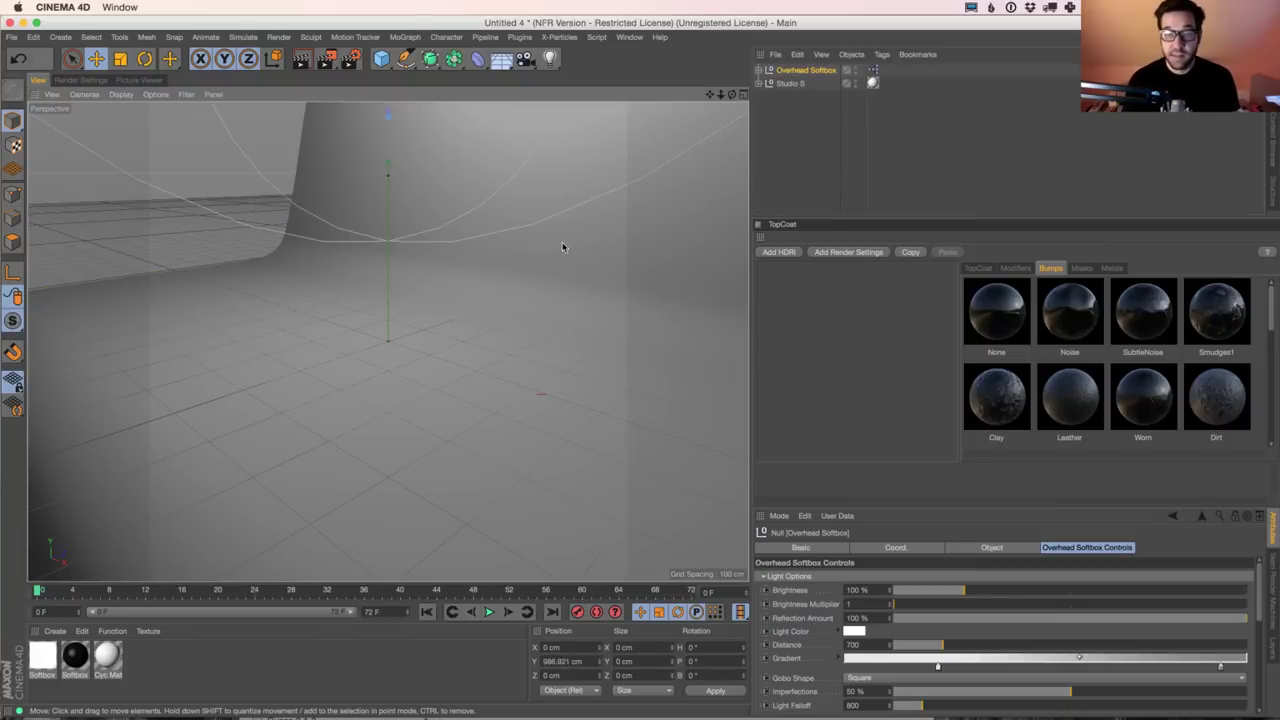
alt+drag(571, 242, 504, 267)
alt+middle_drag(504, 267, 350, 327)
drag(452, 112, 473, 143)
Step: Load the Stegosaurus Base model from Presets > Sculpting > Base Meshes
click(383, 59)
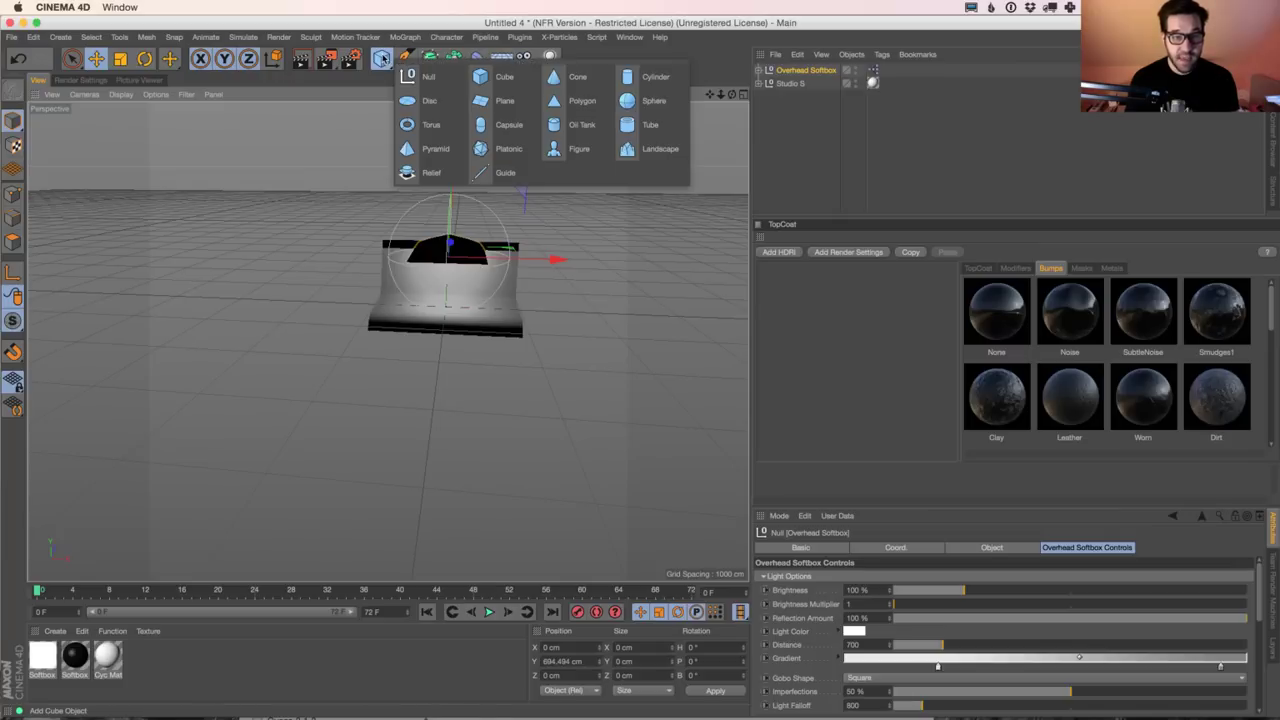
key(shift+F8)
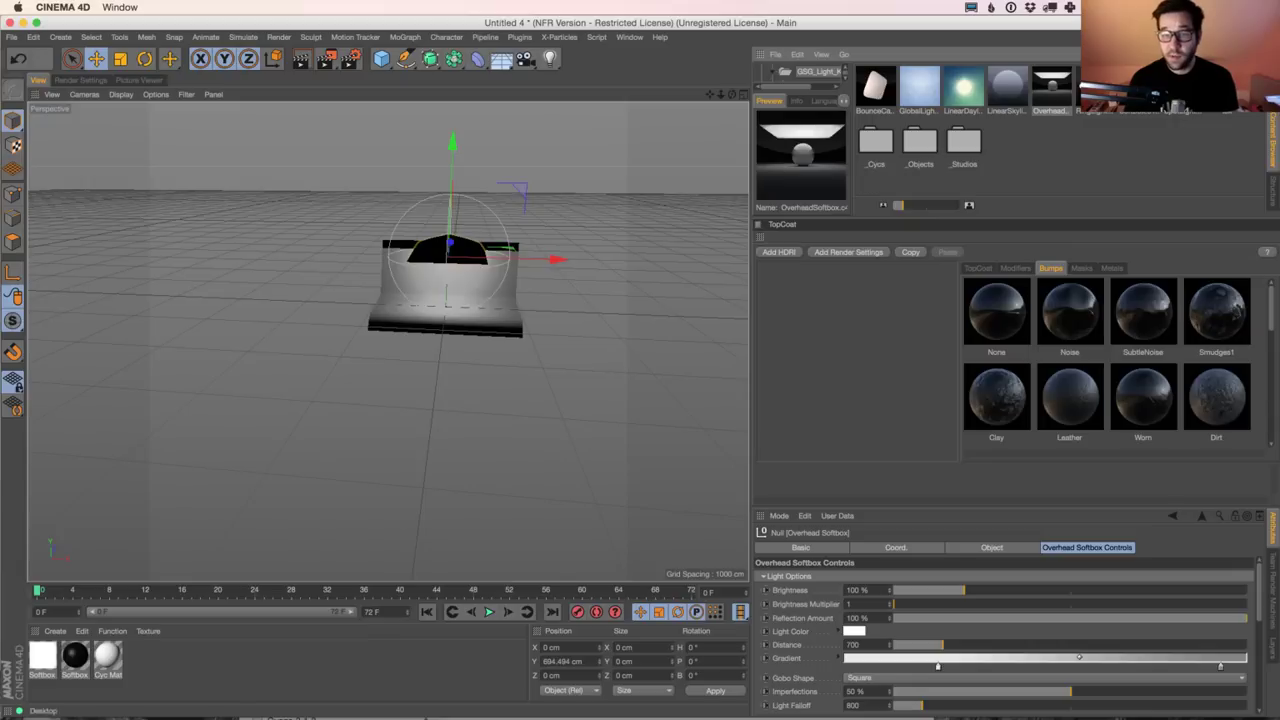
click(773, 72)
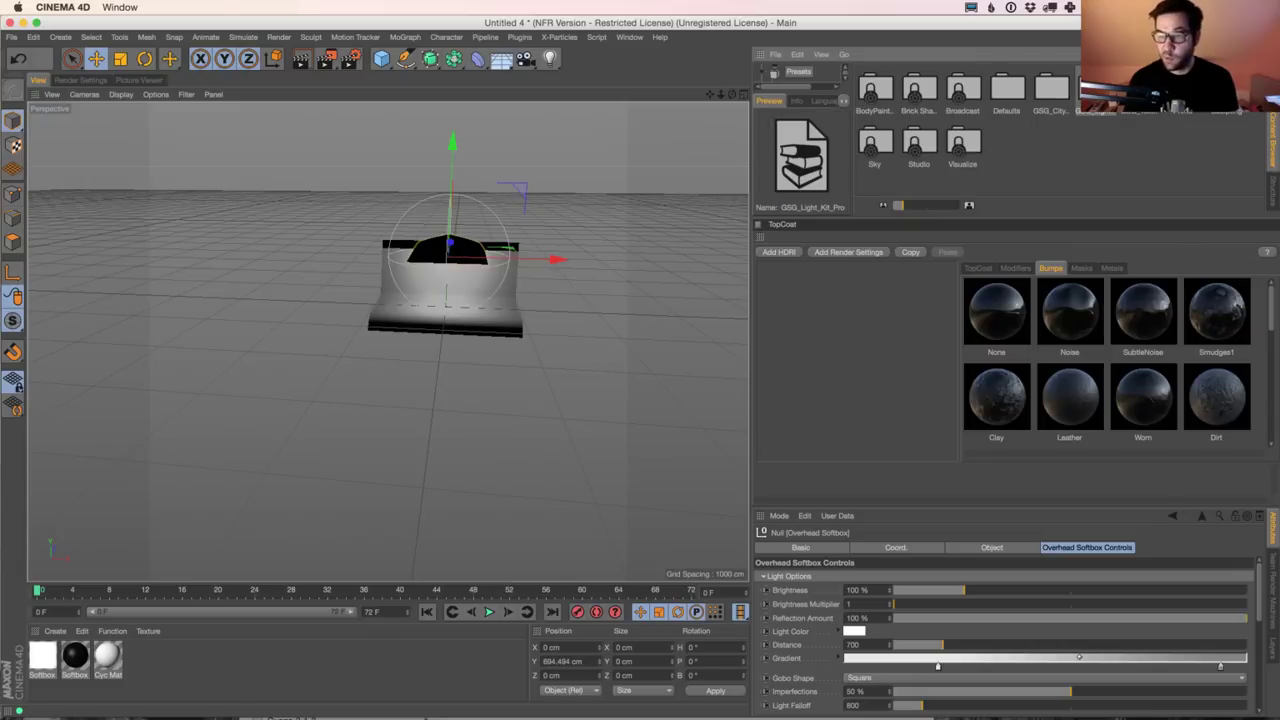
click(1095, 90)
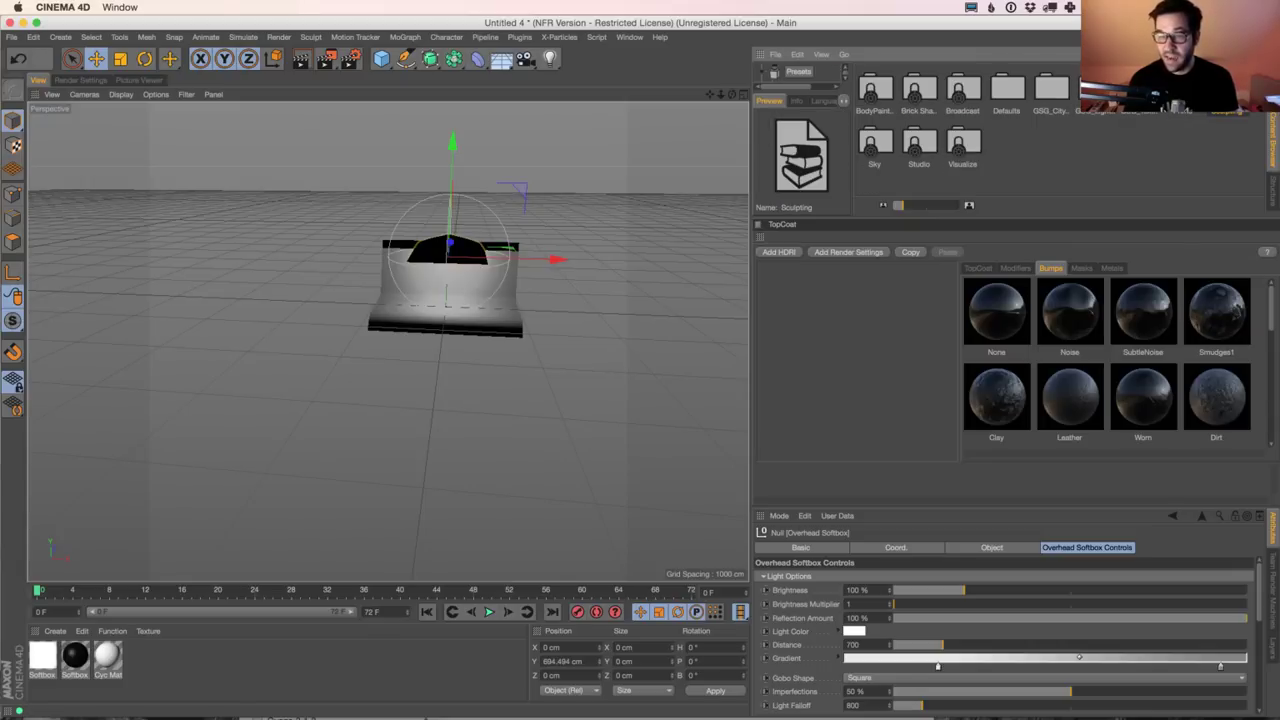
double_click(1228, 100)
double_click(876, 93)
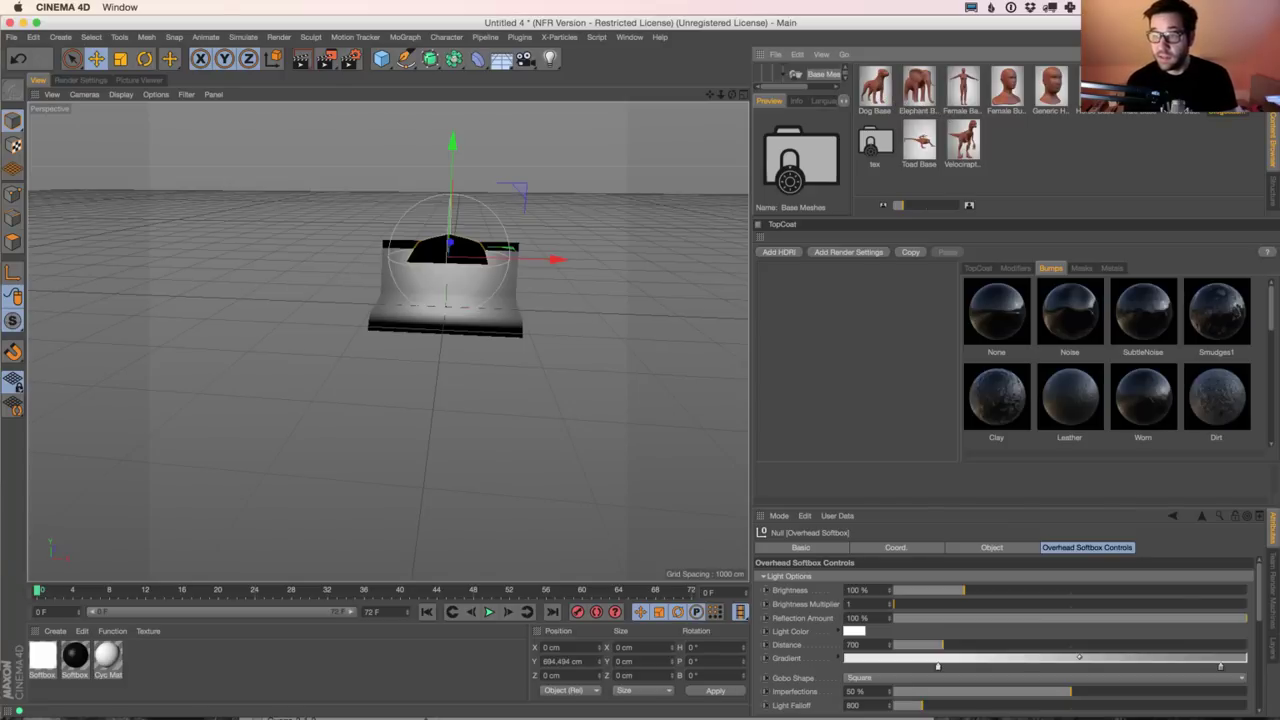
double_click(1227, 88)
Step: Rotate the stegosaurus to heading -90° and scale it up to fill the cyc
key(r)
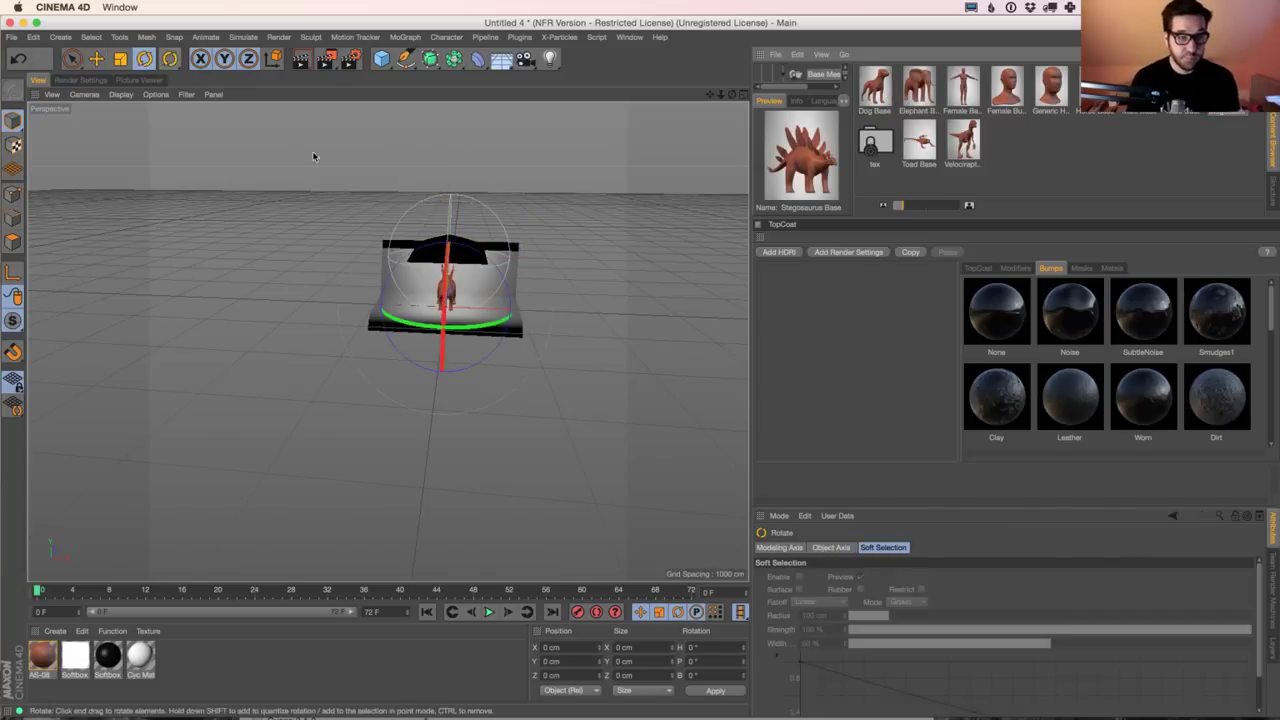
drag(395, 320, 309, 308)
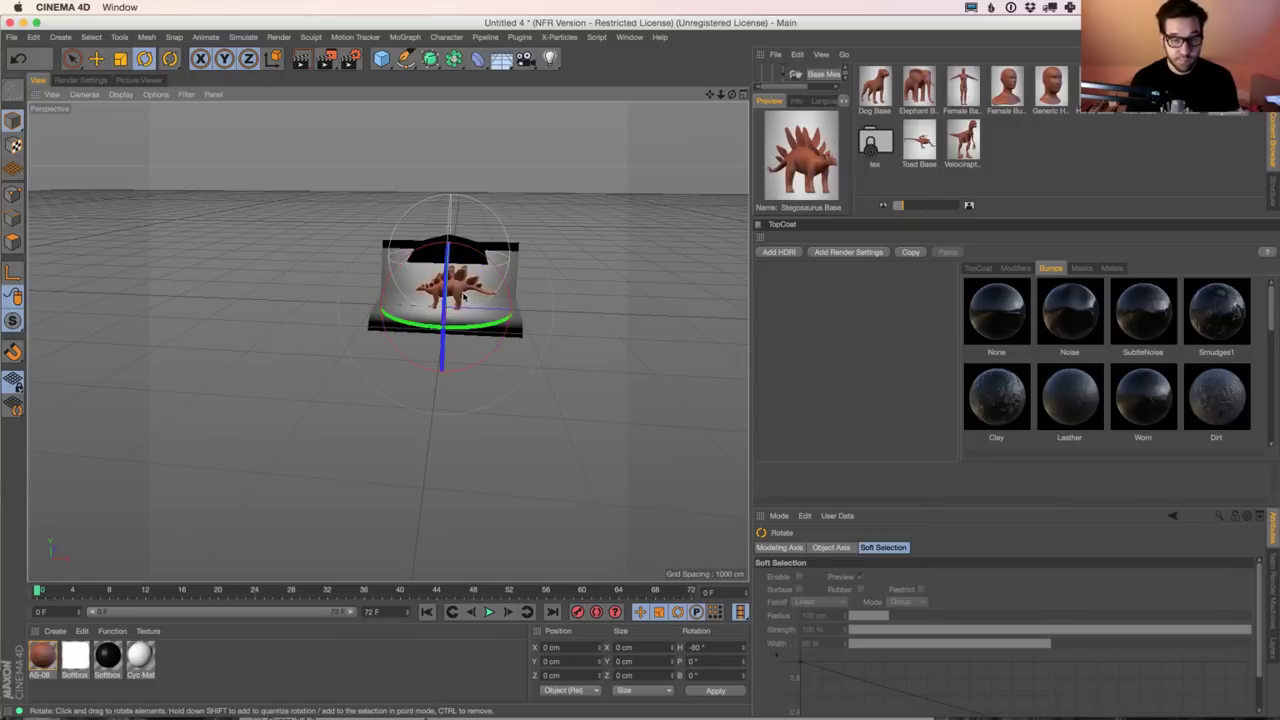
scroll(462, 292, up, 5)
mouse_move(460, 289)
alt+mouse_down()
mouse_move(520, 290)
mouse_move(470, 290)
alt+mouse_up()
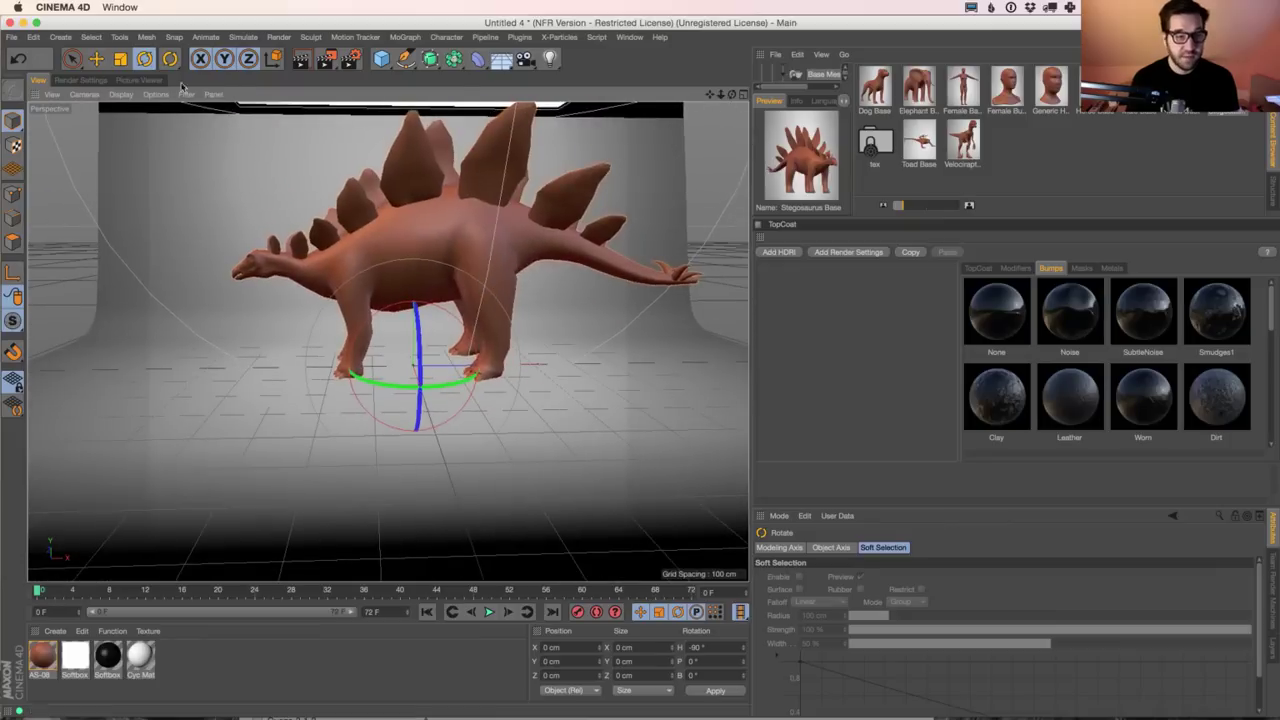
click(120, 58)
alt+drag(380, 320, 358, 362)
scroll(380, 320, down, 3)
key(shift+F1)
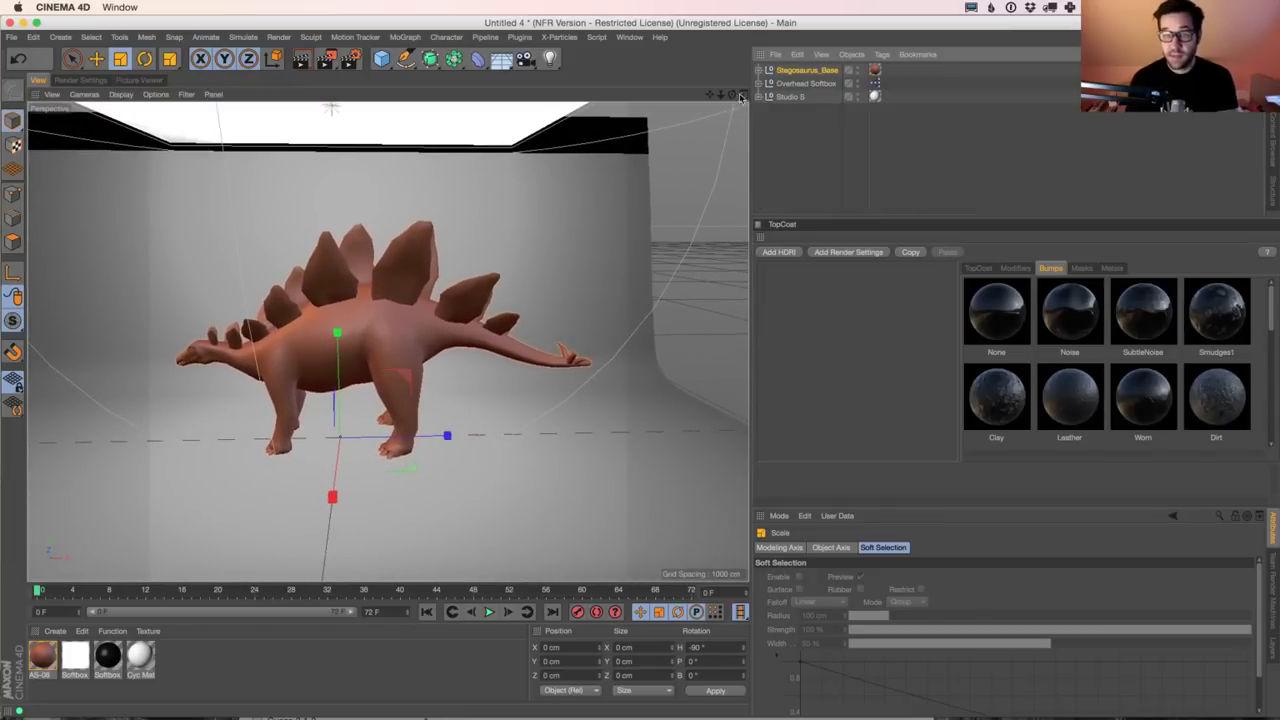
drag(443, 60, 478, 82)
Step: Look through the Behance 'Seven' gallery again in Chrome, then return to Cinema 4D
key(super+Tab)
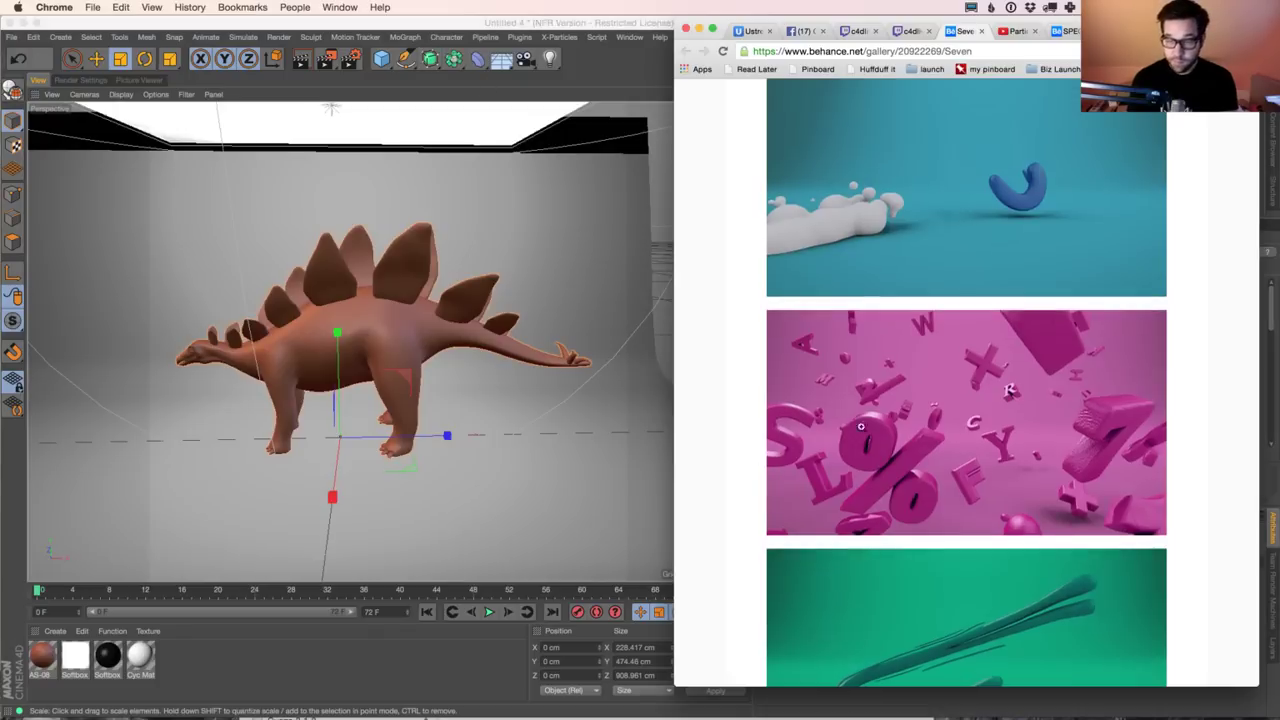
scroll(915, 380, down, 1)
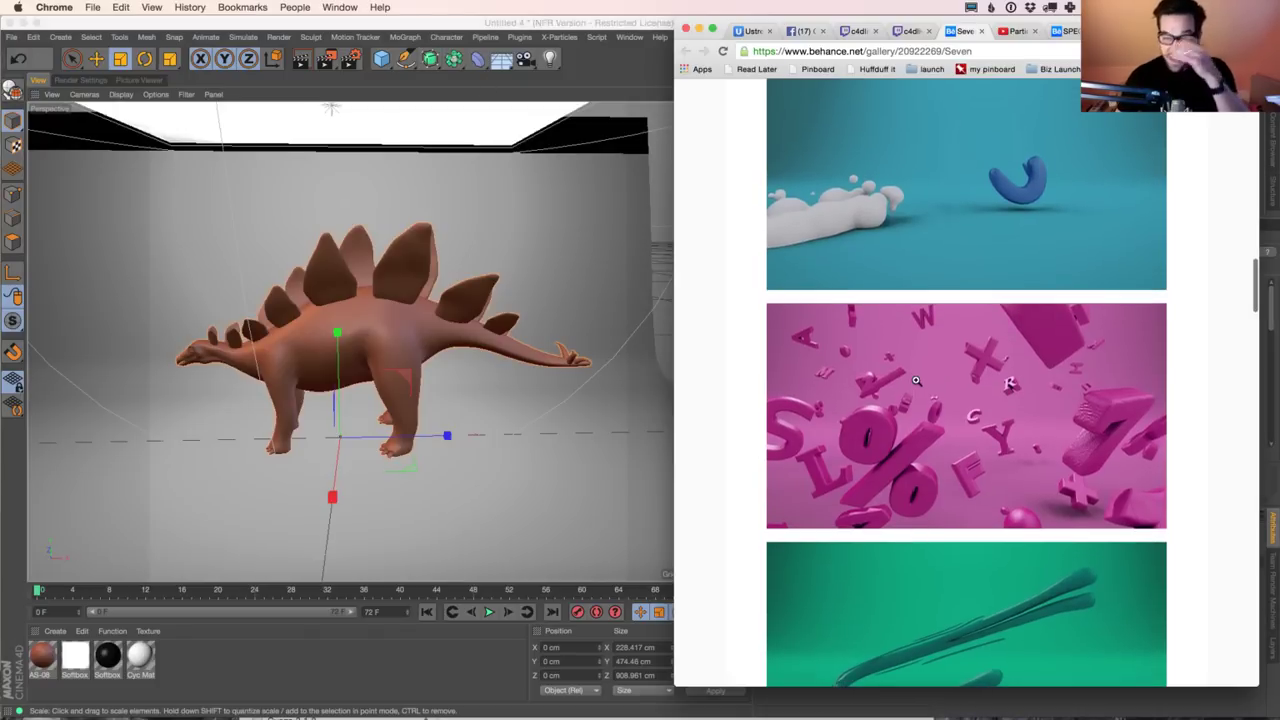
scroll(915, 380, up, 5)
scroll(915, 380, up, 10)
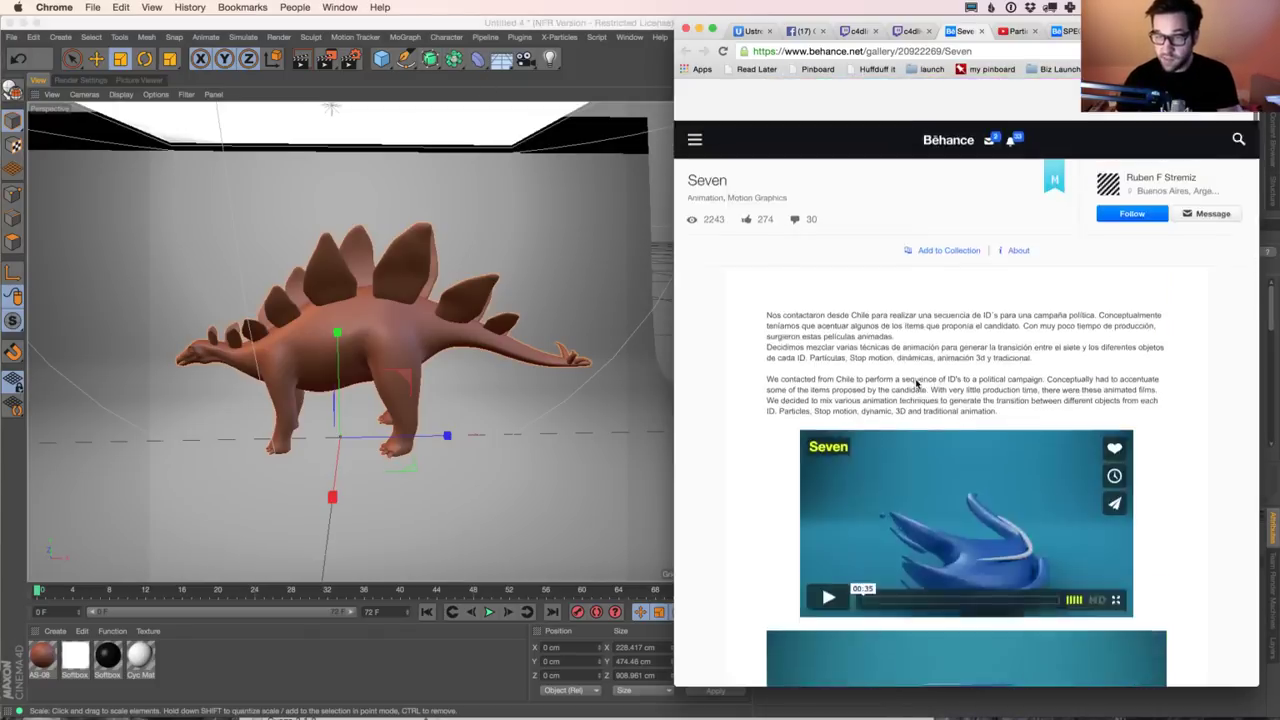
scroll(918, 365, down, 6)
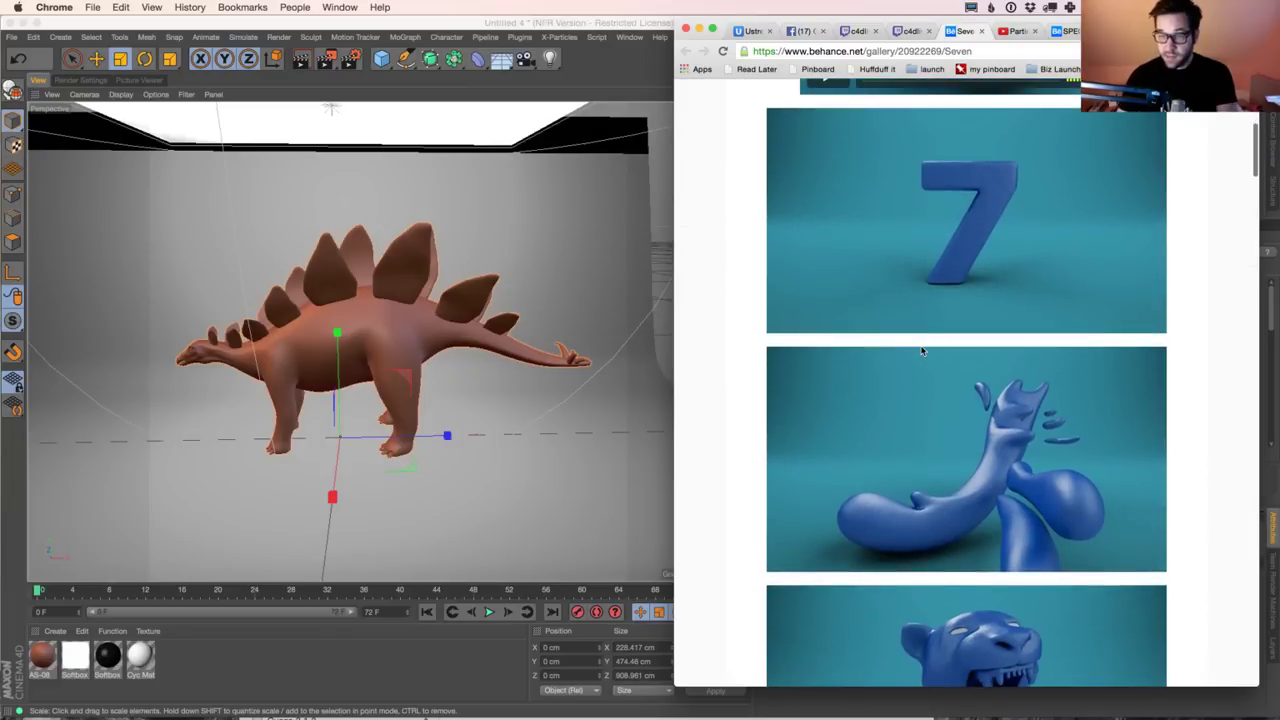
click(445, 251)
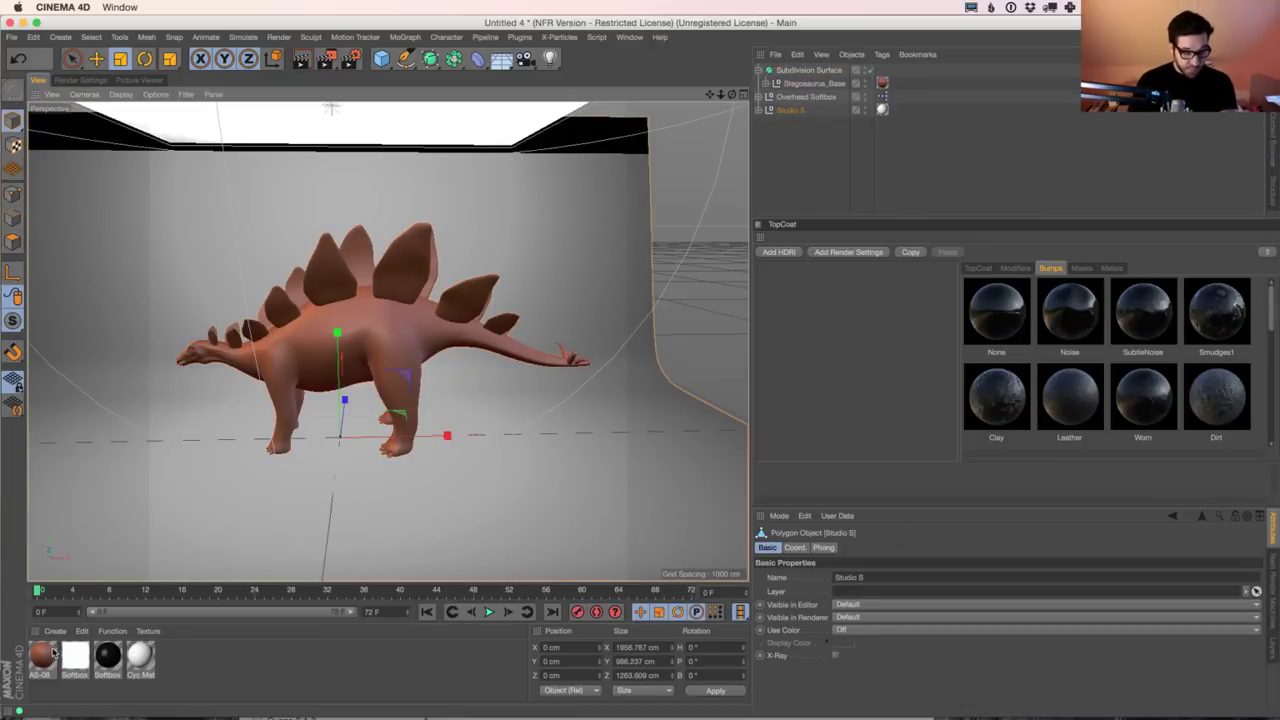
Step: Set the Cyc Mat colour to green: H 136°, S 65%, V 81%
double_click(138, 656)
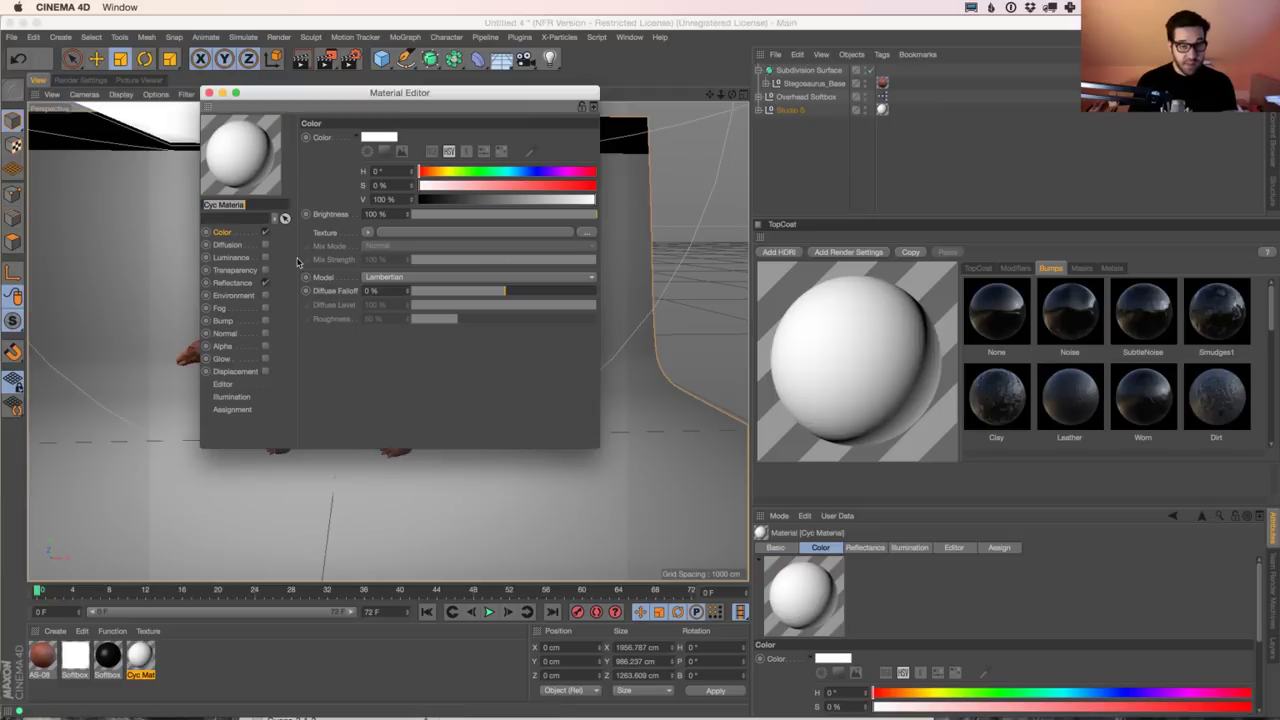
drag(500, 178, 527, 200)
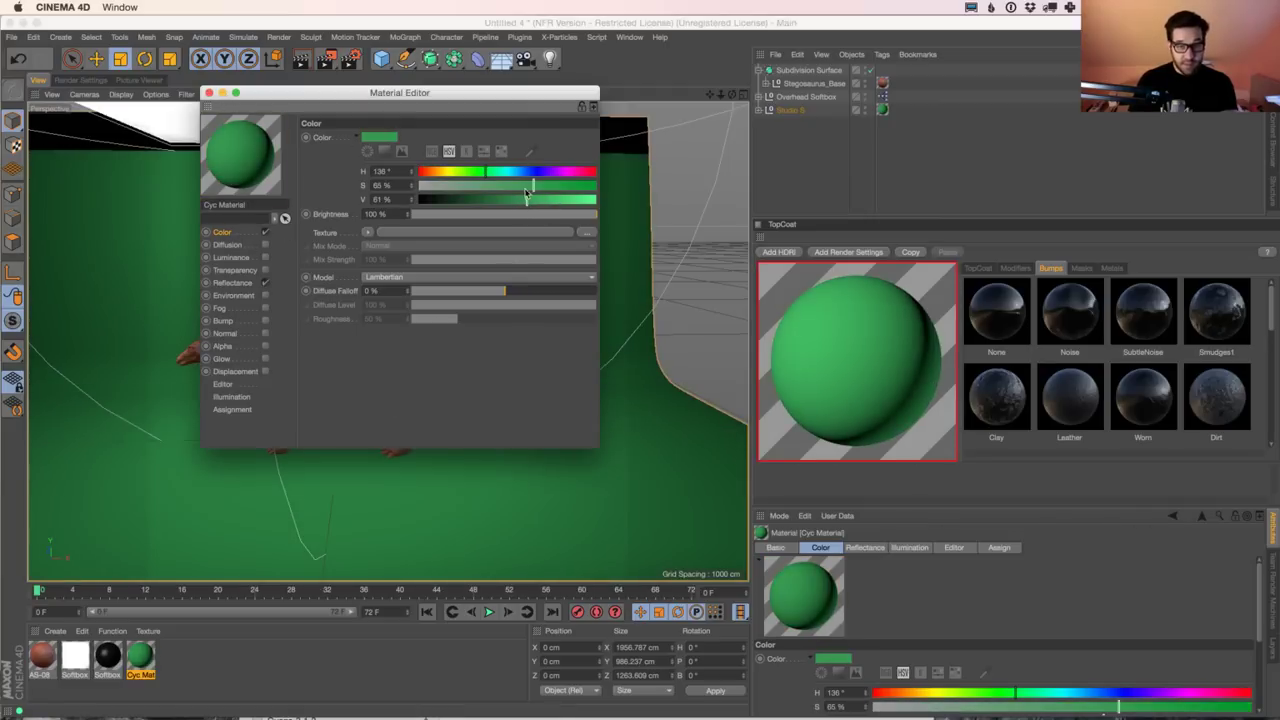
click(208, 92)
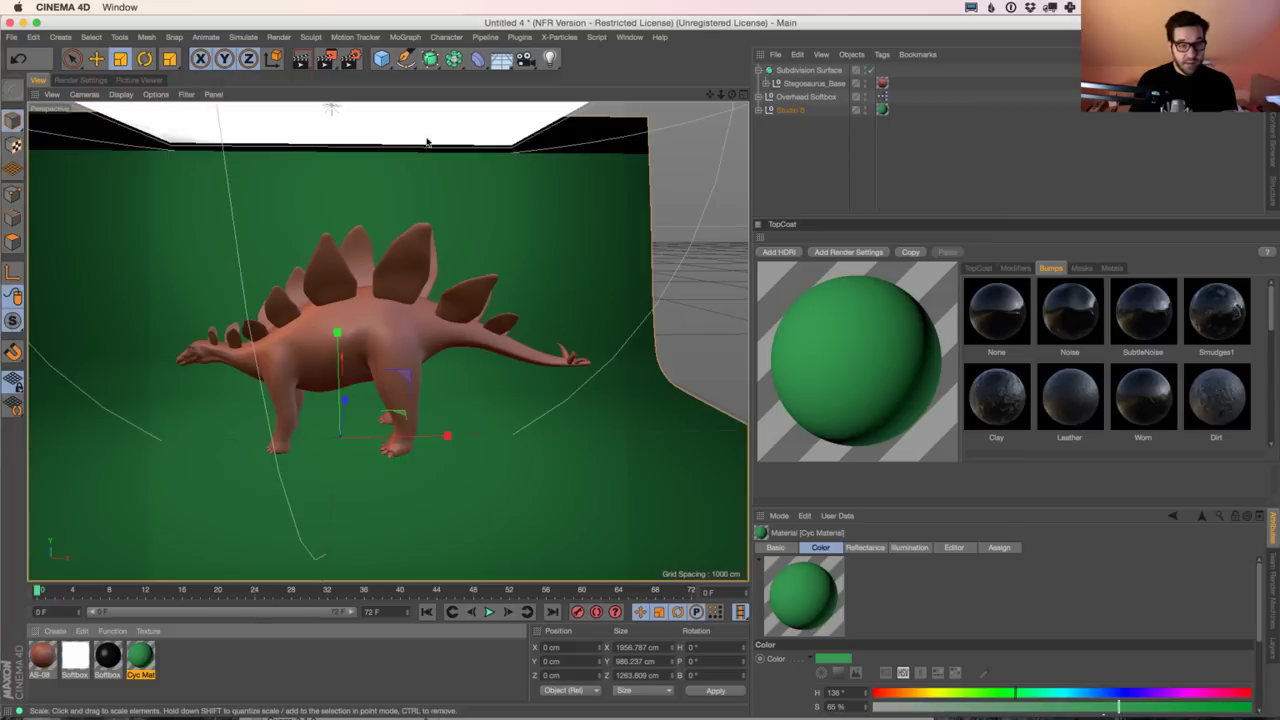
Step: Create a new material named Mat and apply it to the stegosaurus
click(55, 631)
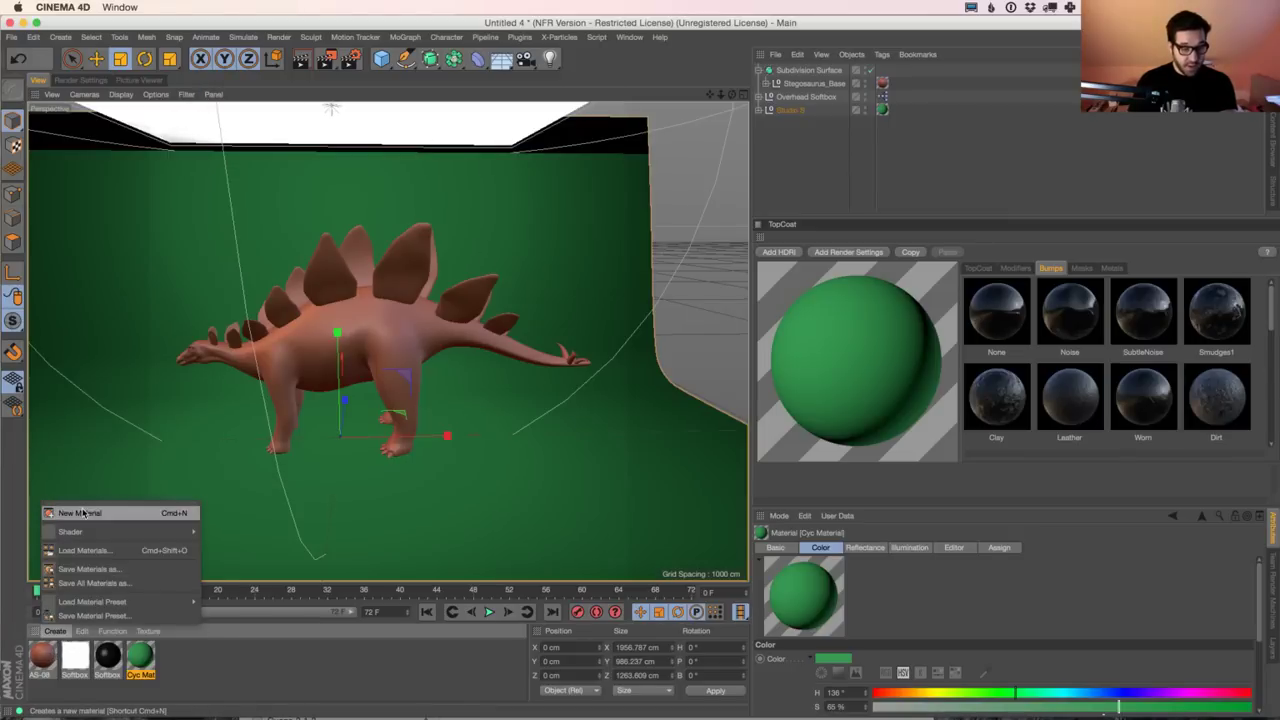
click(85, 514)
drag(41, 656, 568, 360)
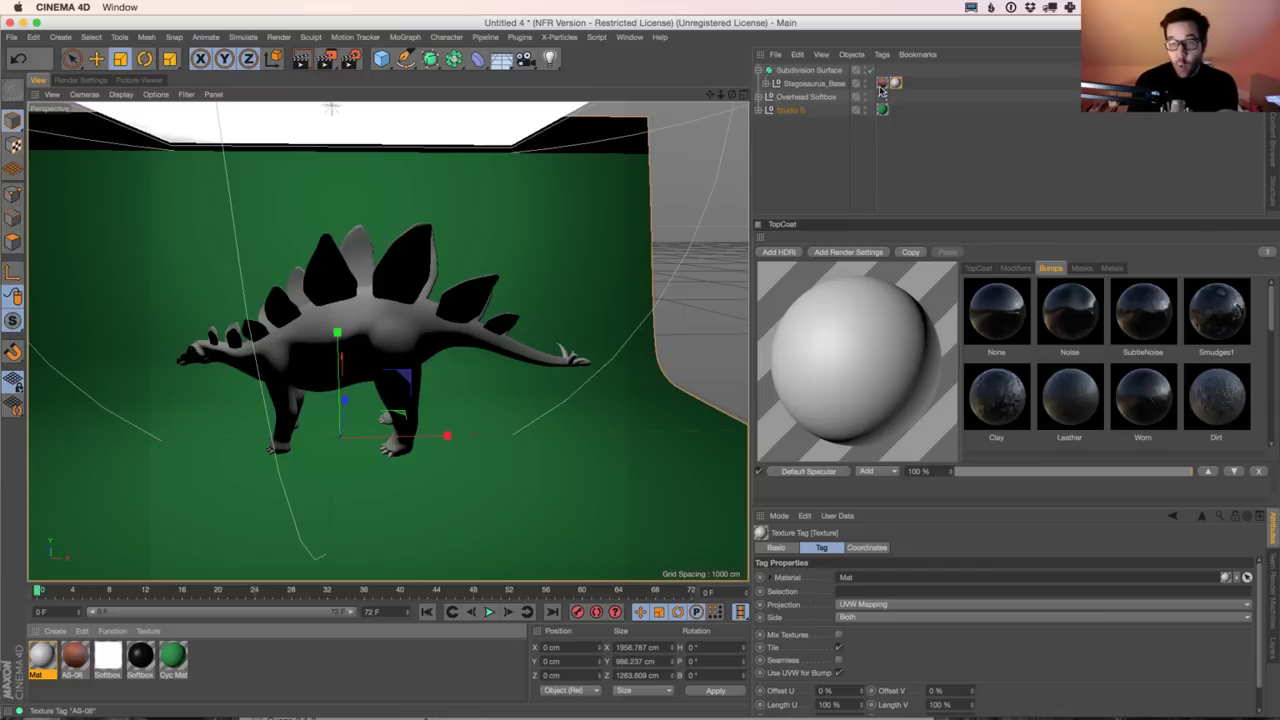
click(765, 83)
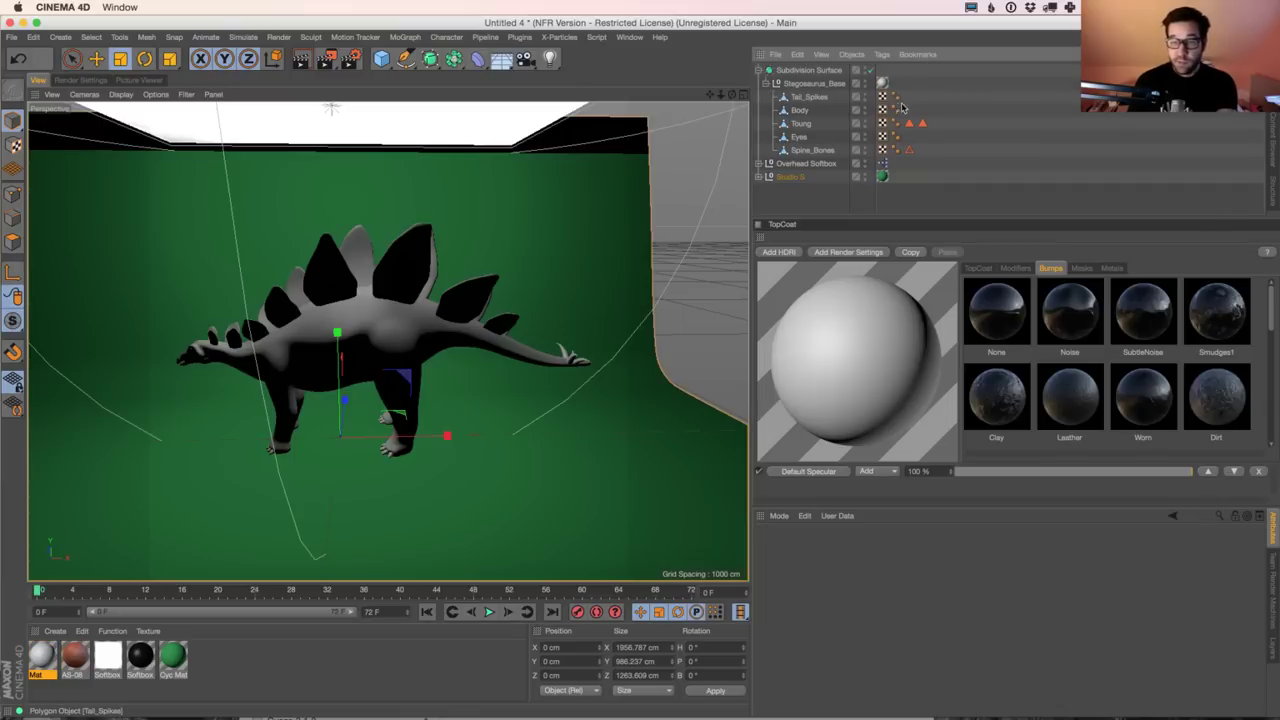
click(41, 657)
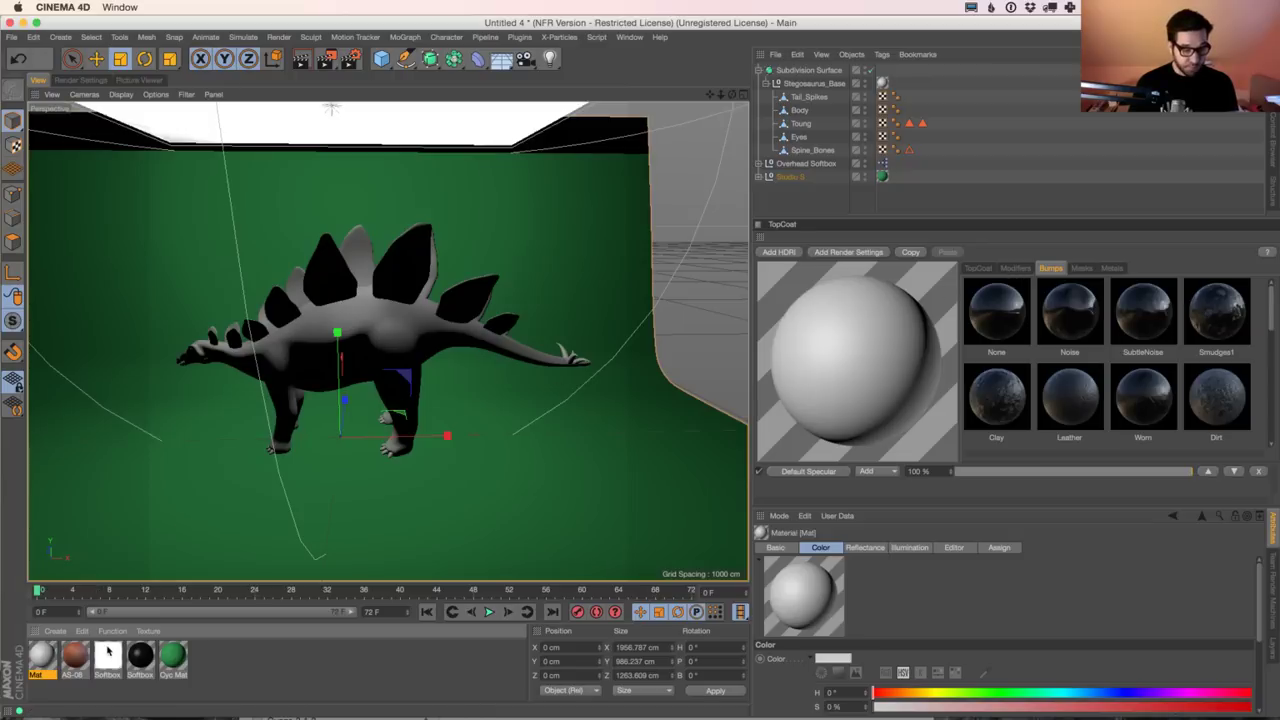
Step: In TopCoat, turn off the Color Channel, apply the Base preset and pick a blue hue
click(1016, 268)
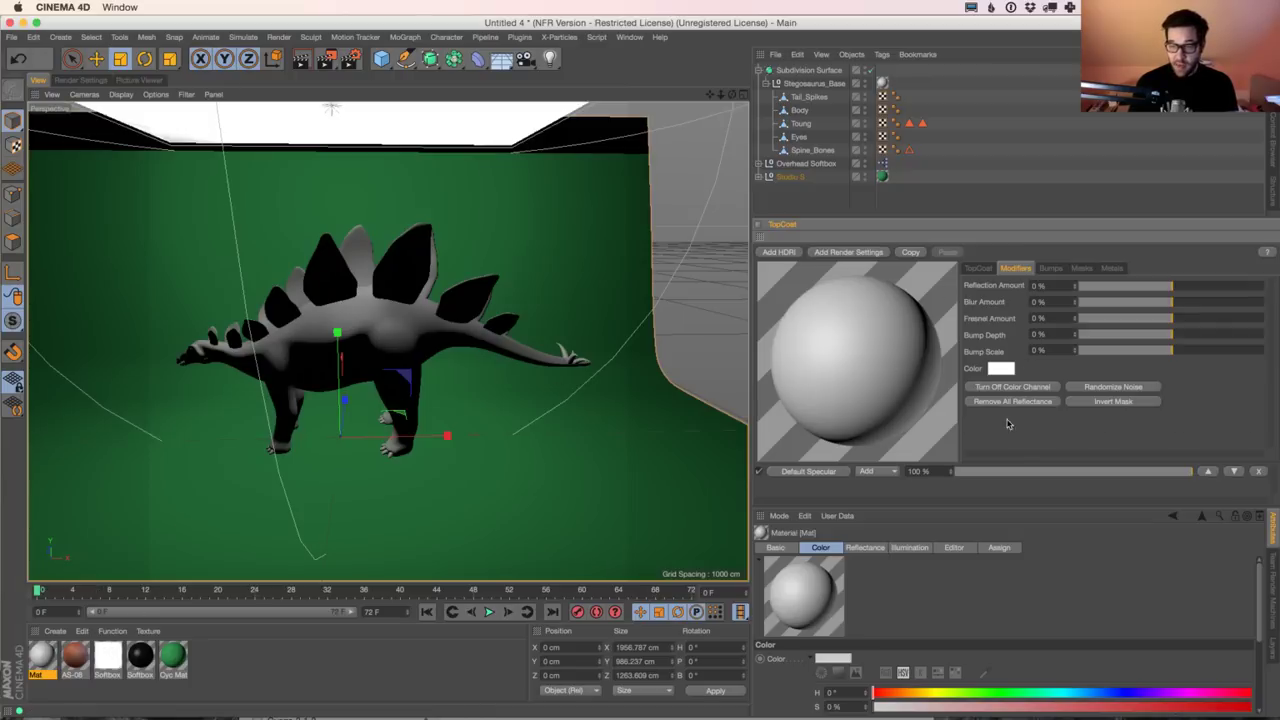
click(1015, 387)
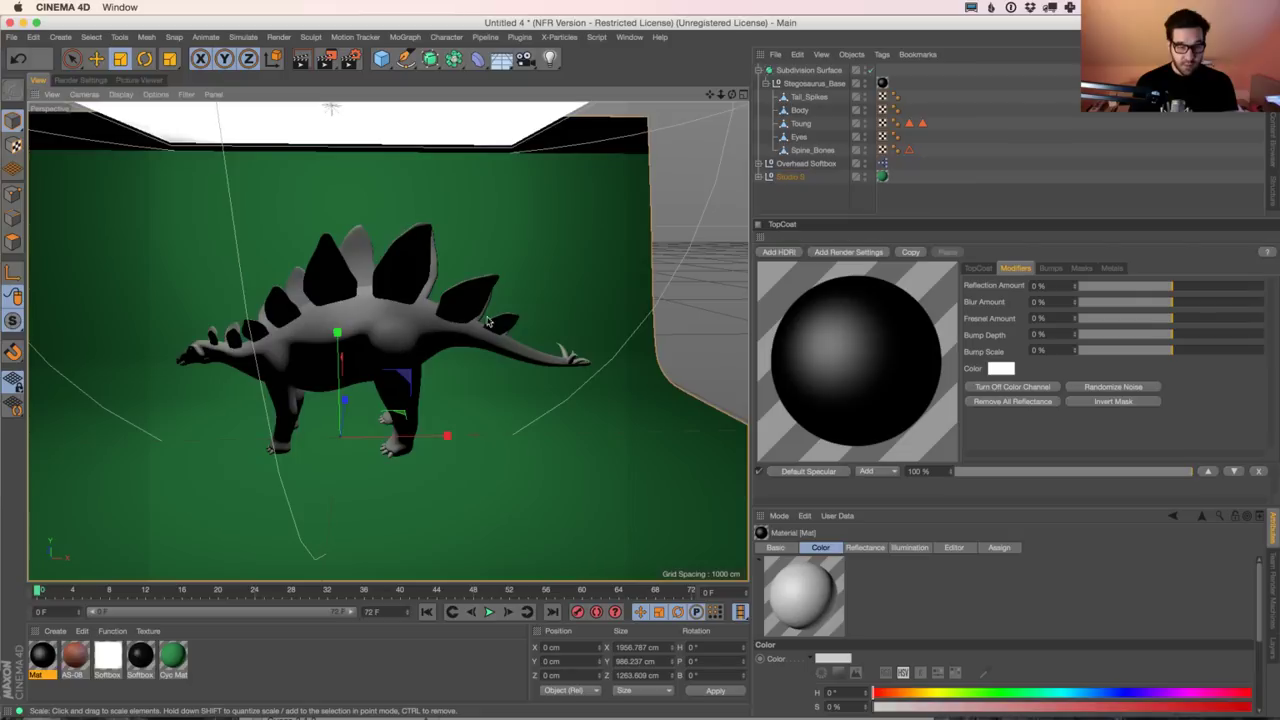
click(978, 268)
click(1155, 400)
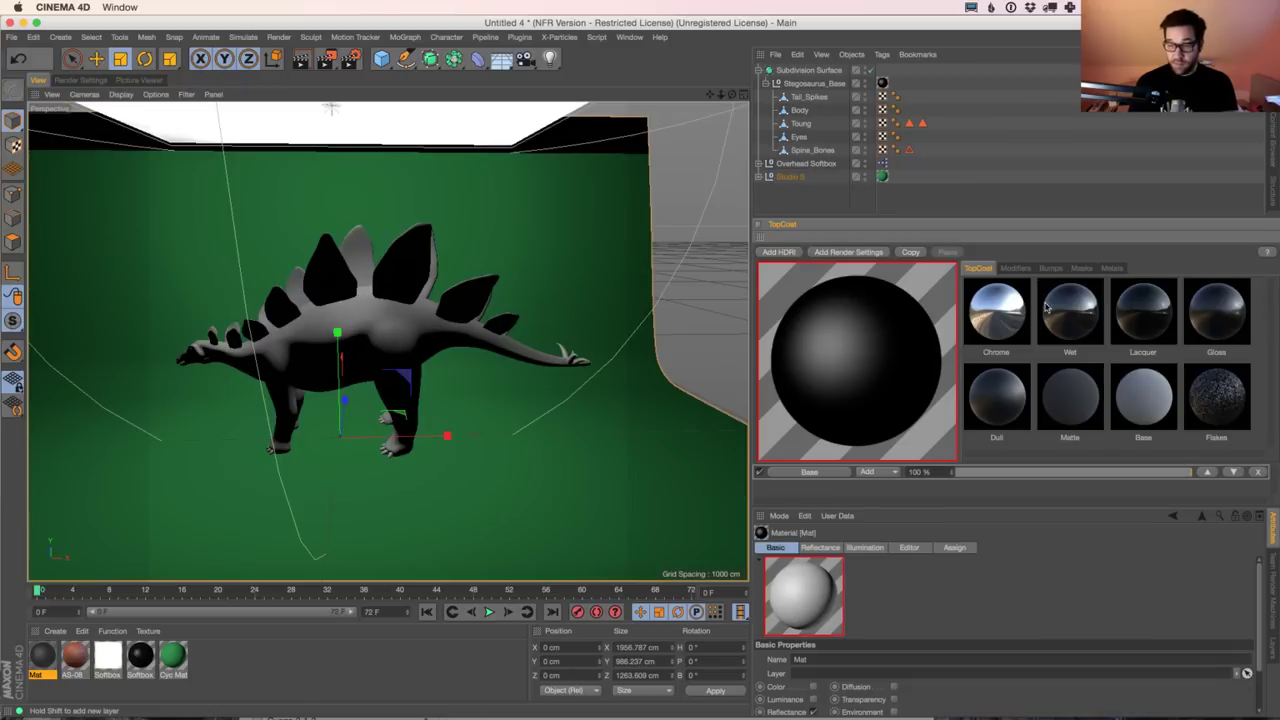
click(1015, 268)
click(997, 378)
click(1043, 366)
Step: Confirm a saturated blue, then enable and enlarge an interactive render region over the stegosaurus
click(1058, 380)
click(1030, 412)
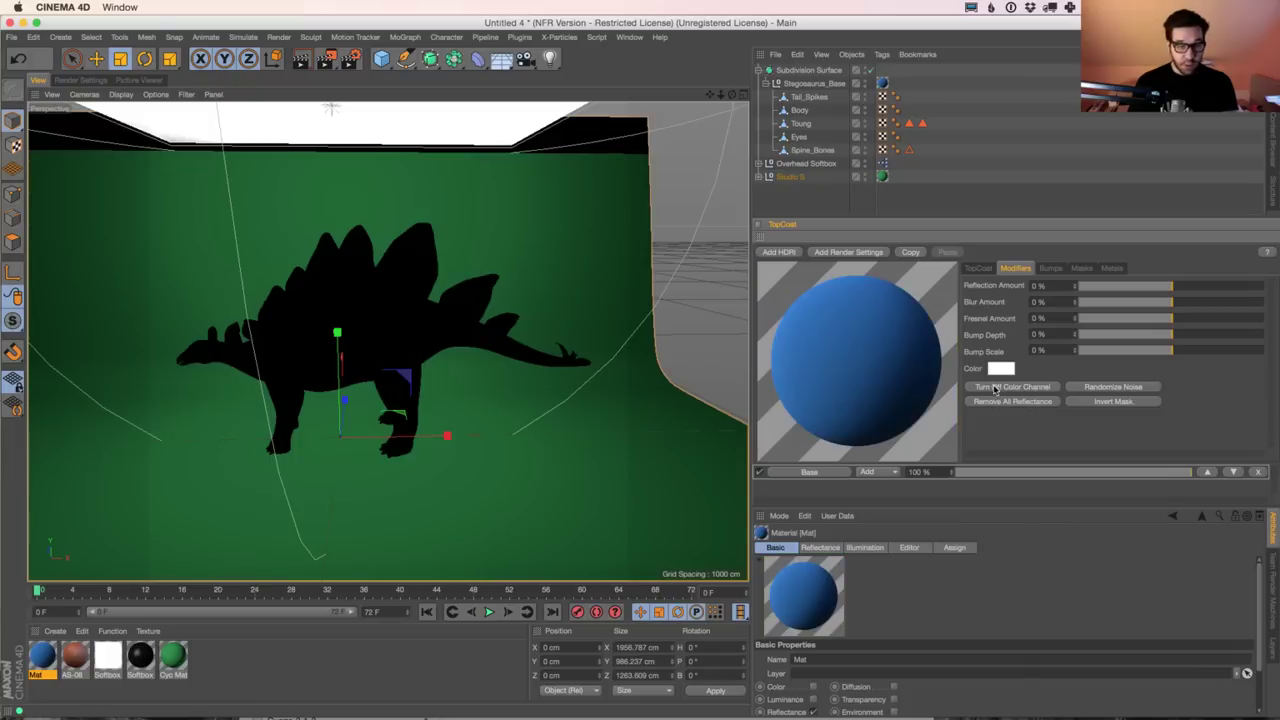
drag(327, 58, 432, 372)
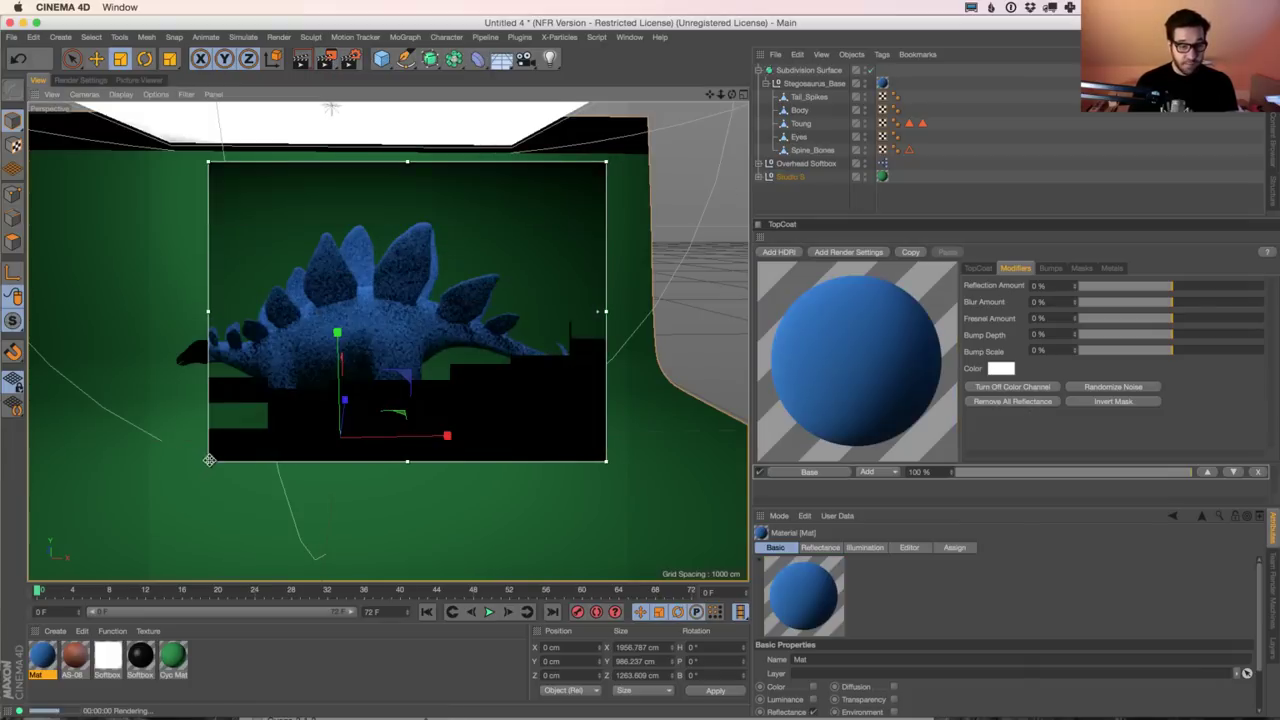
drag(210, 460, 151, 574)
drag(607, 366, 628, 367)
alt+drag(410, 395, 424, 353)
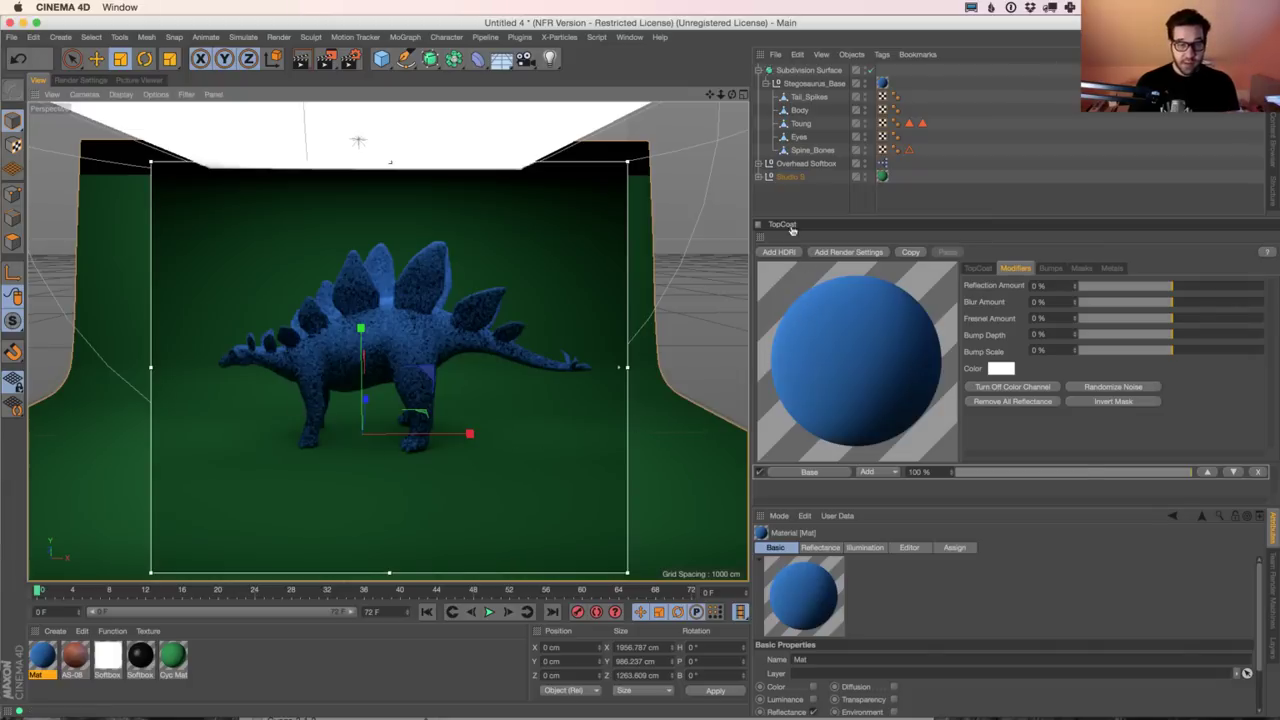
Step: Activate the LK Low render preset and enable GI Area Light in the Softbox material's Illumination
click(848, 252)
click(33, 467)
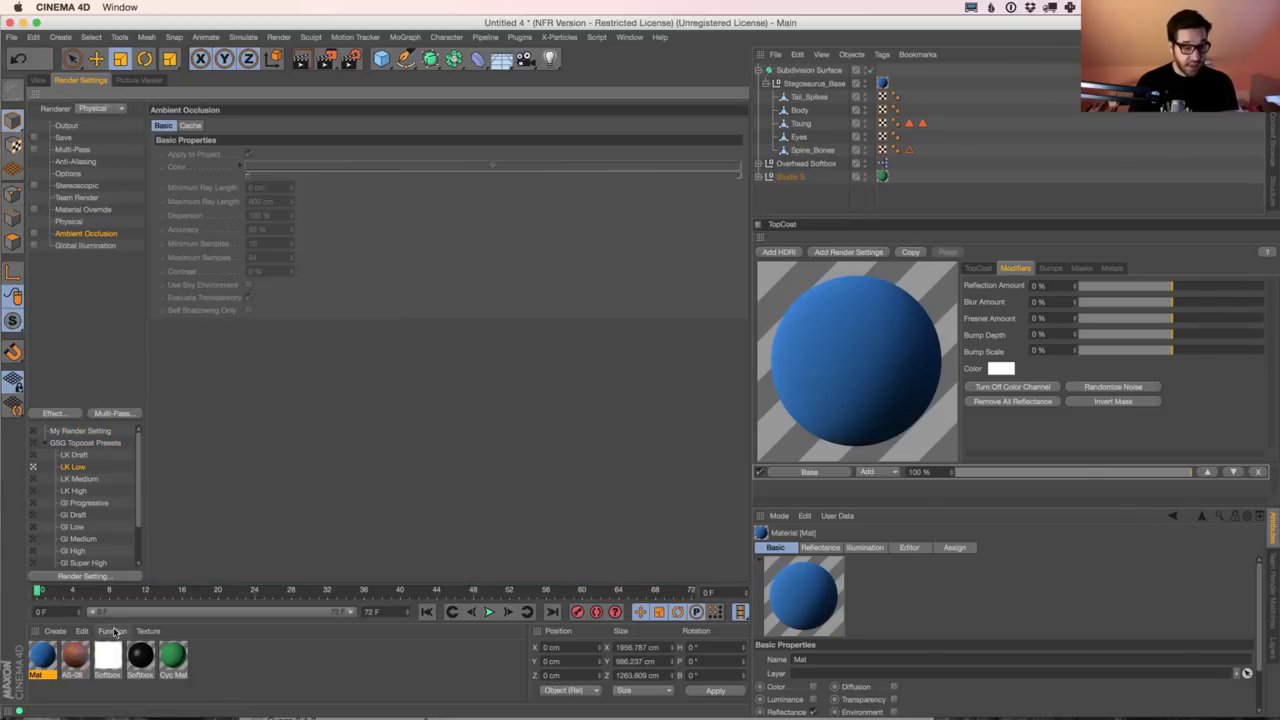
double_click(108, 656)
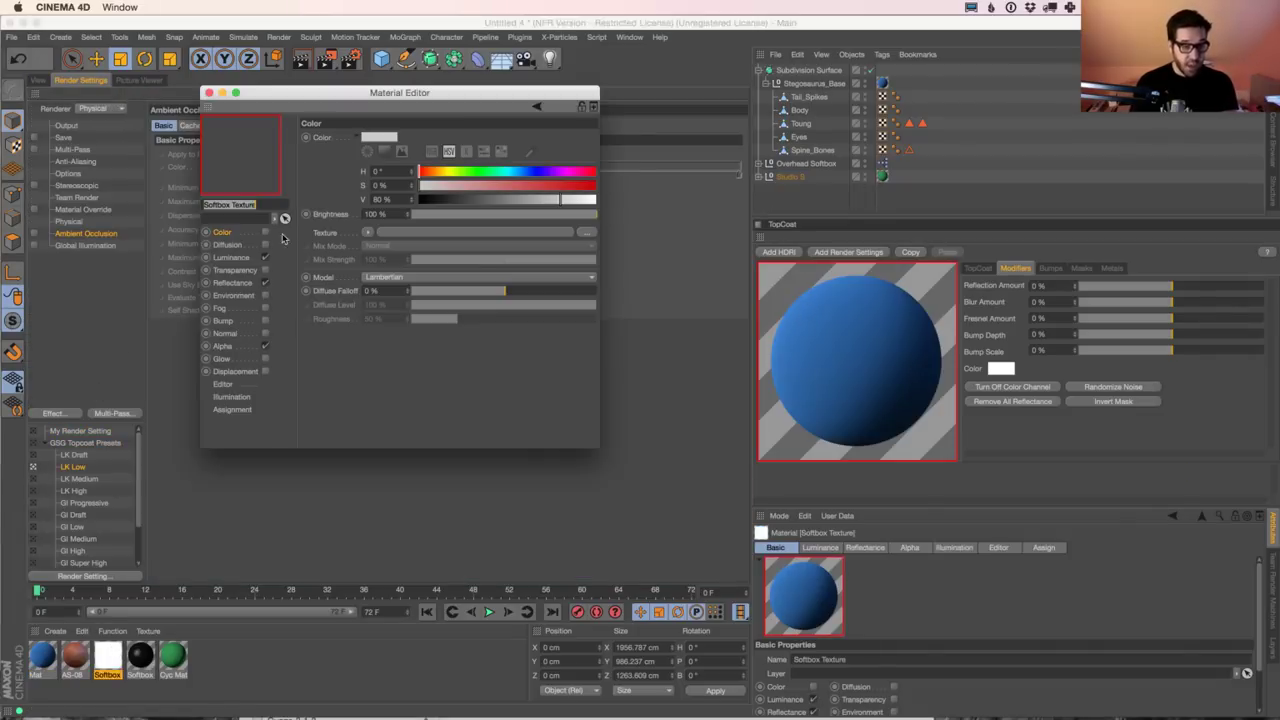
click(232, 397)
click(382, 198)
click(208, 92)
Step: Widen the interactive render region to span nearly the whole cyc
click(35, 80)
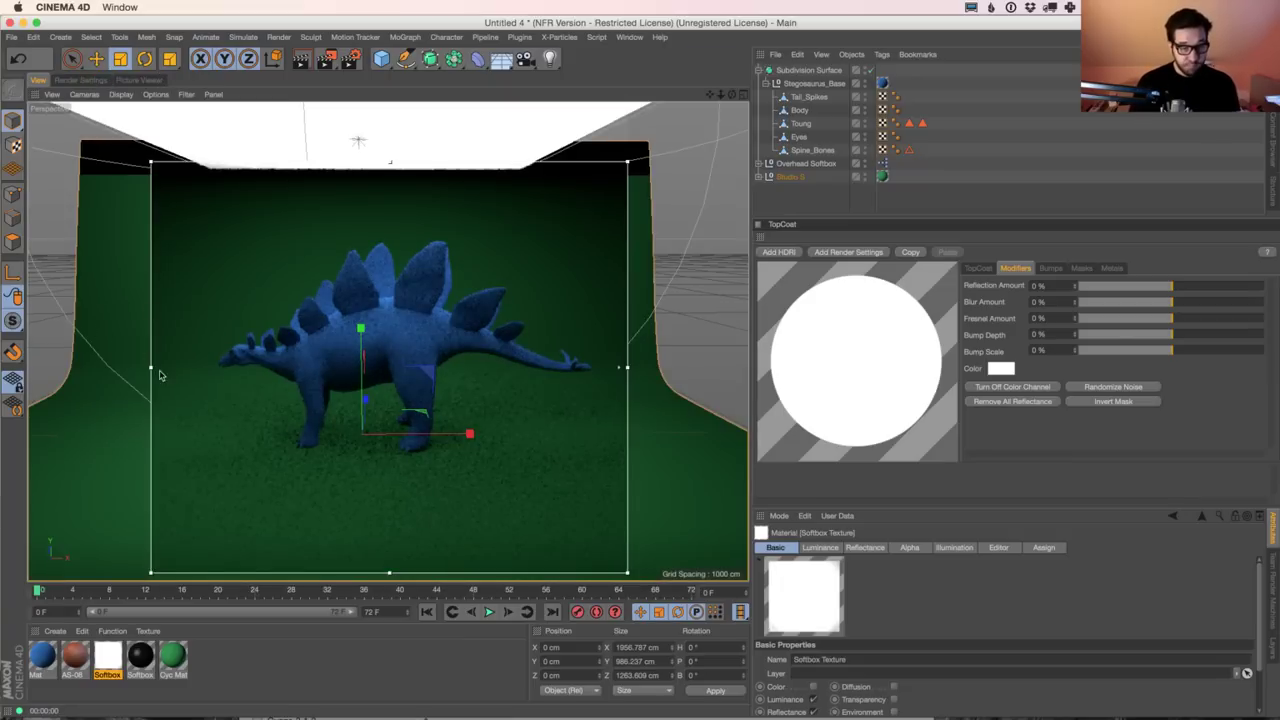
drag(150, 367, 110, 367)
drag(625, 369, 652, 367)
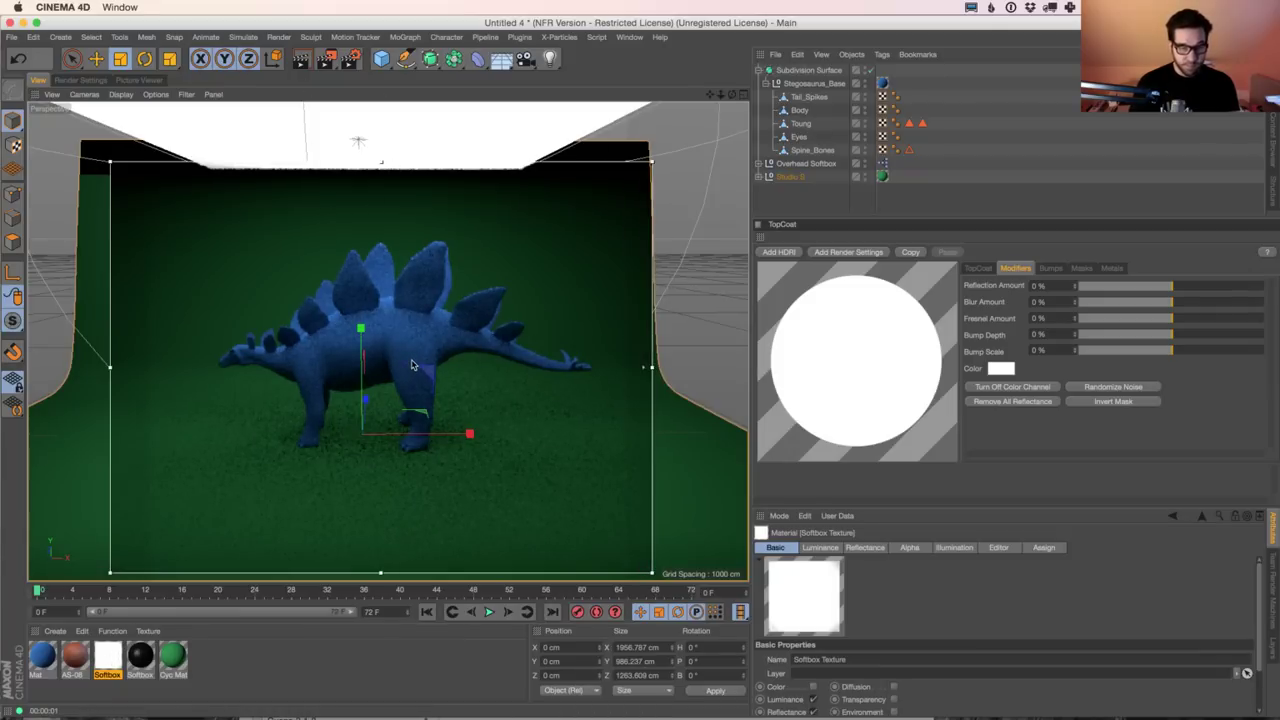
alt+drag(411, 366, 417, 363)
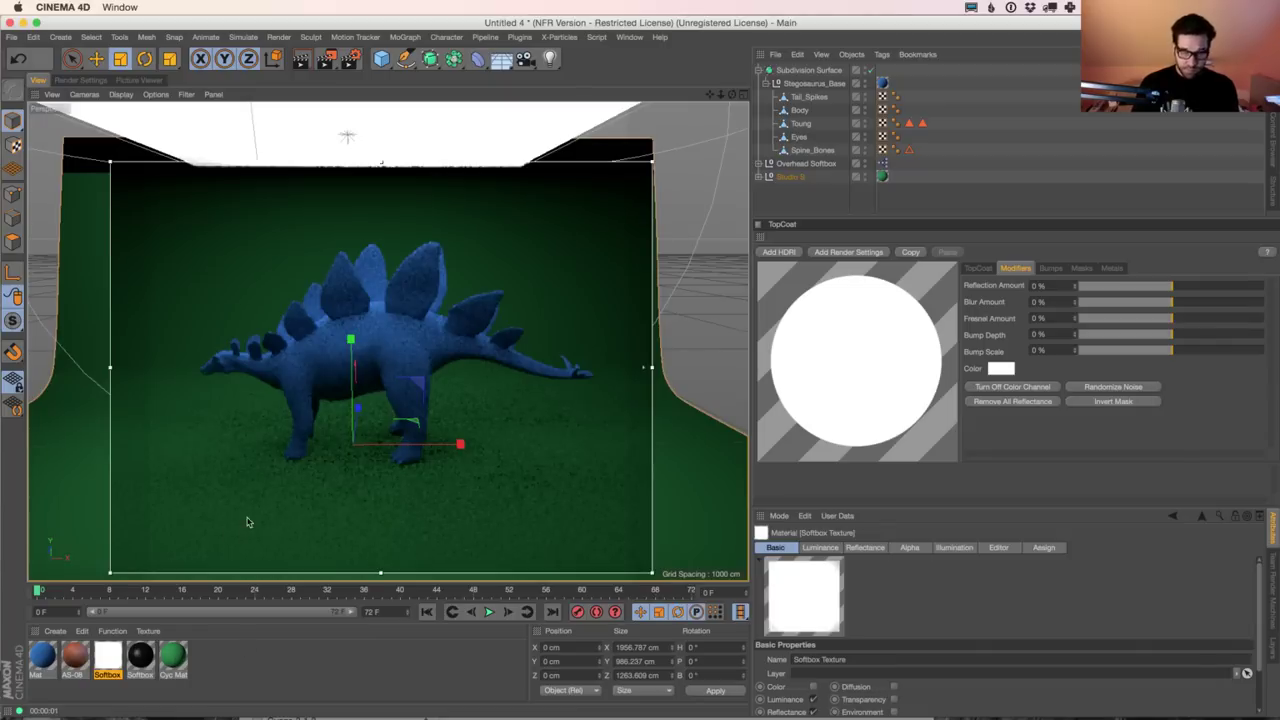
Step: Add the GlobalLight preset from the GSG_Light_Kit_Pro content-library folder to the scene
click(800, 70)
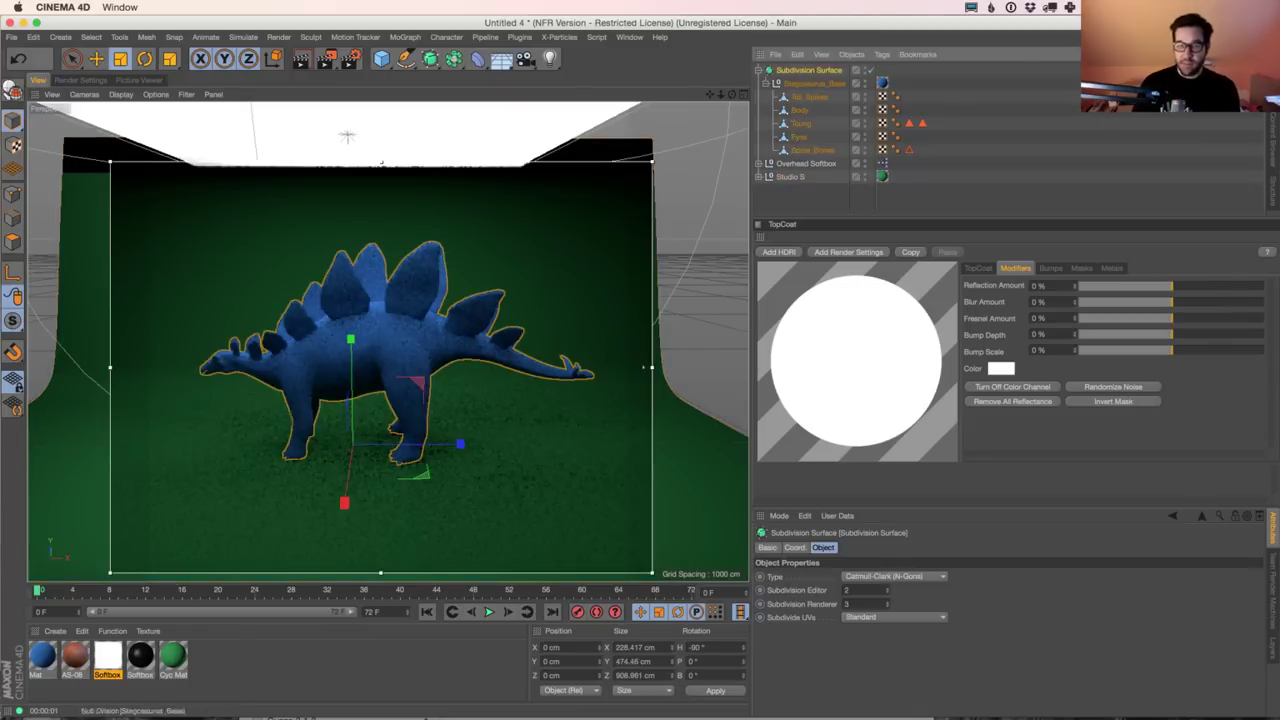
click(1273, 131)
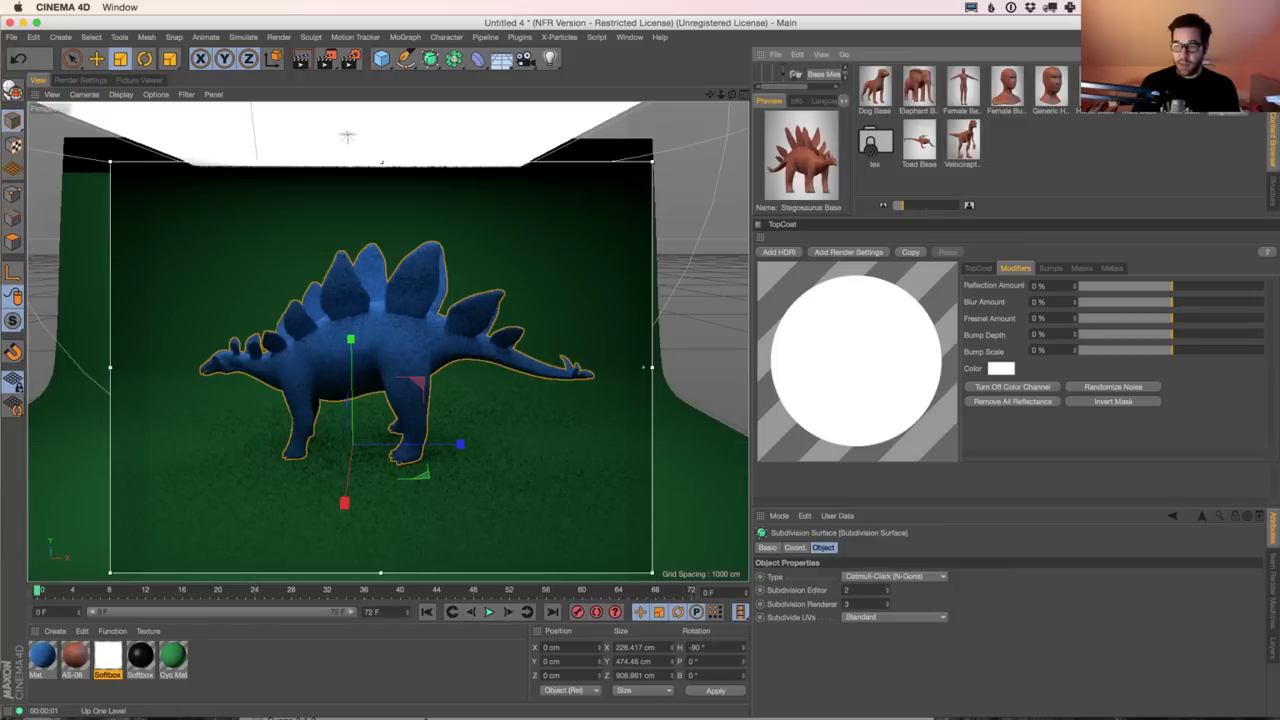
click(785, 73)
click(785, 73)
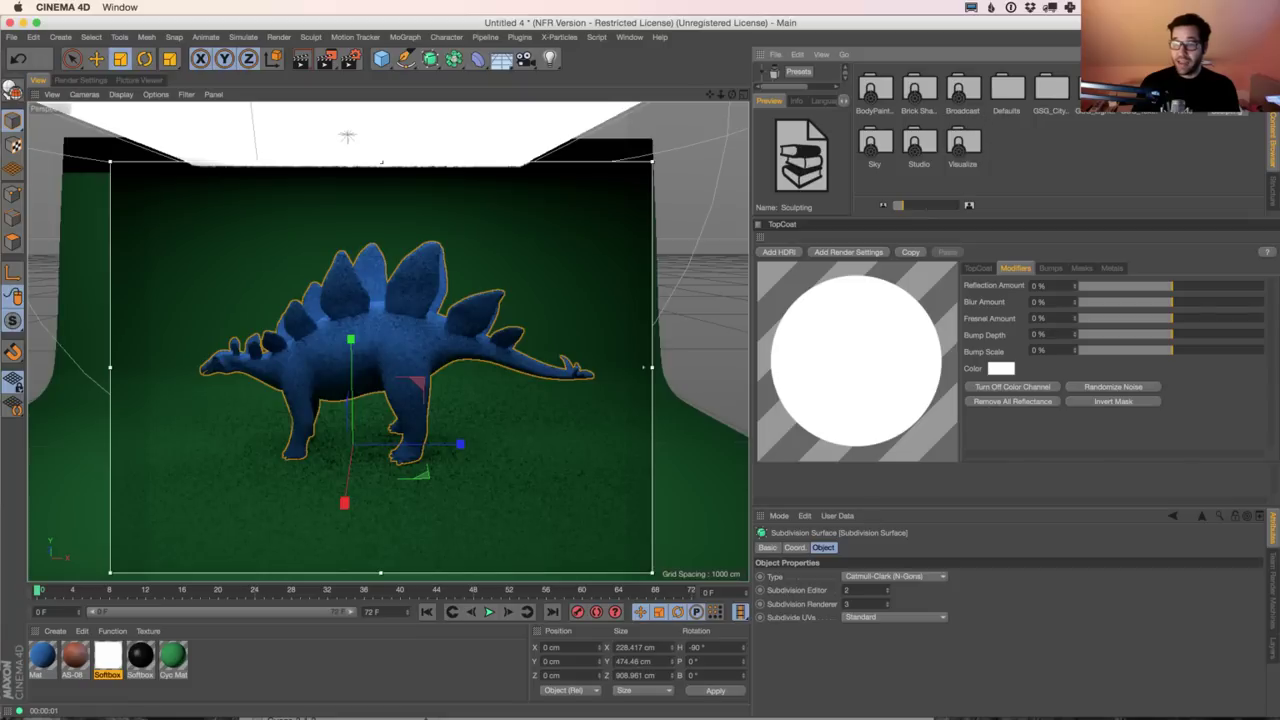
double_click(1095, 88)
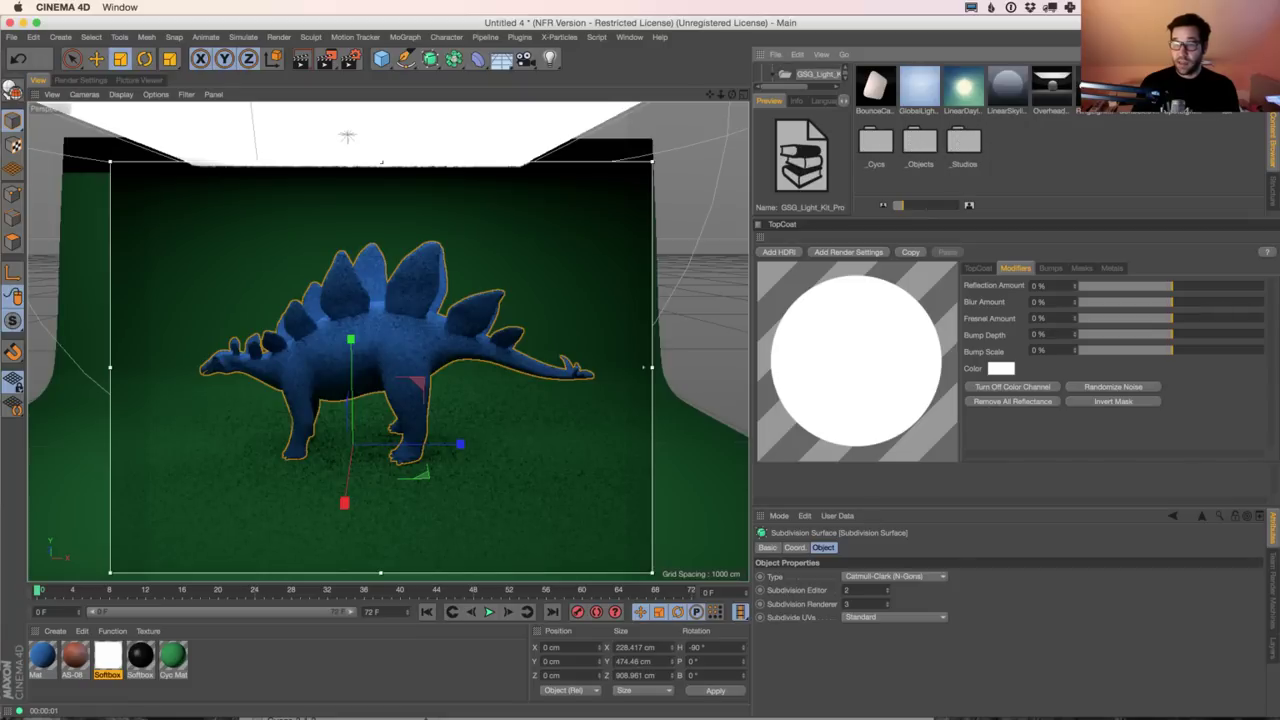
double_click(922, 89)
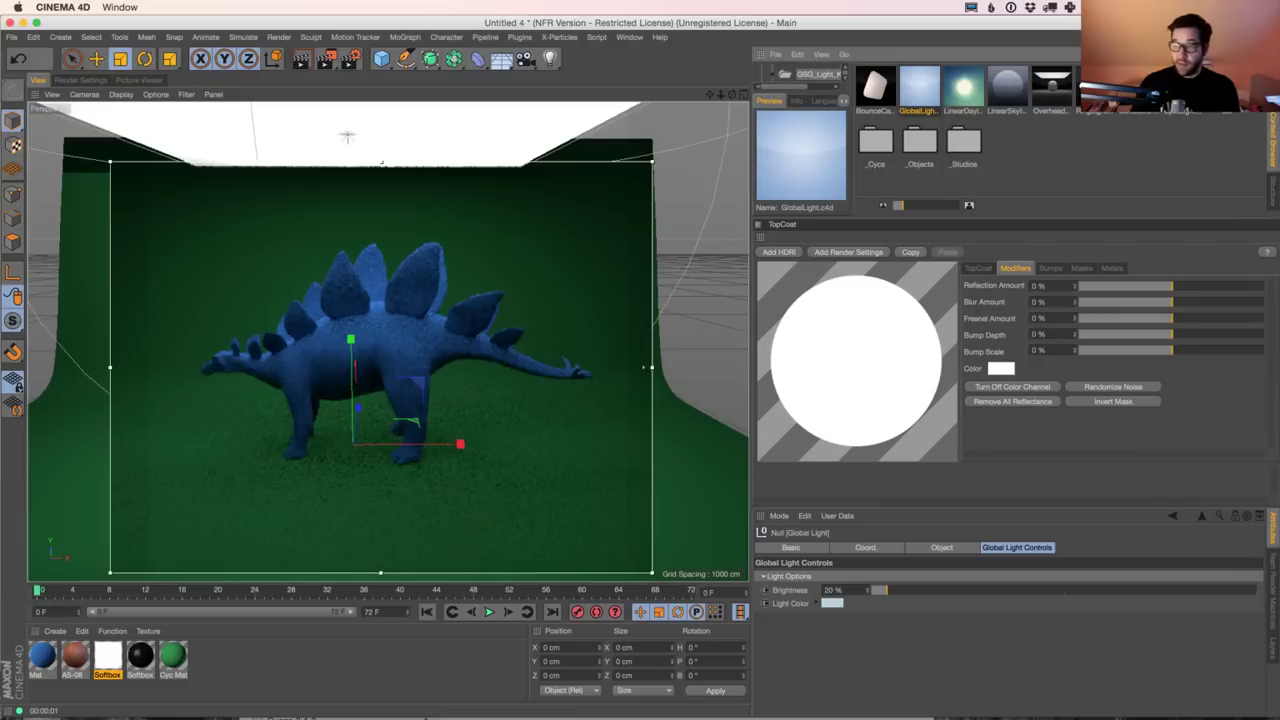
Step: Set the Global Light's brightness to 20%
drag(879, 590, 908, 590)
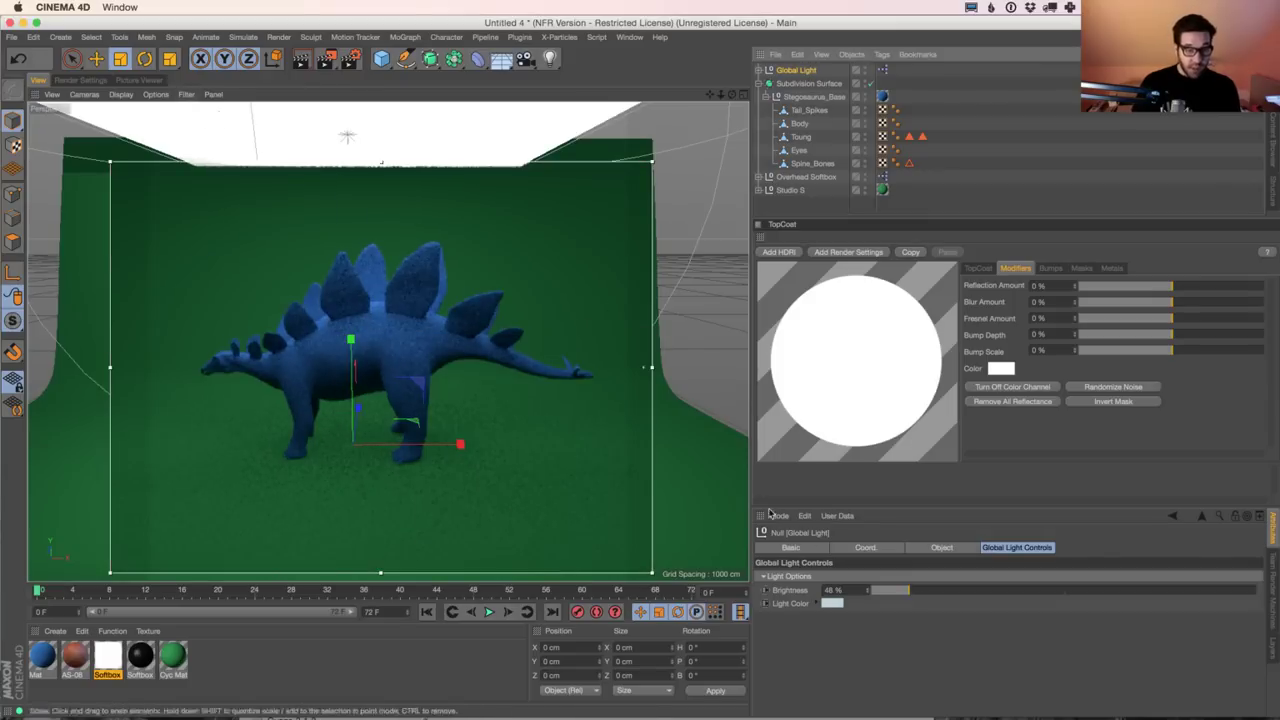
drag(908, 590, 922, 590)
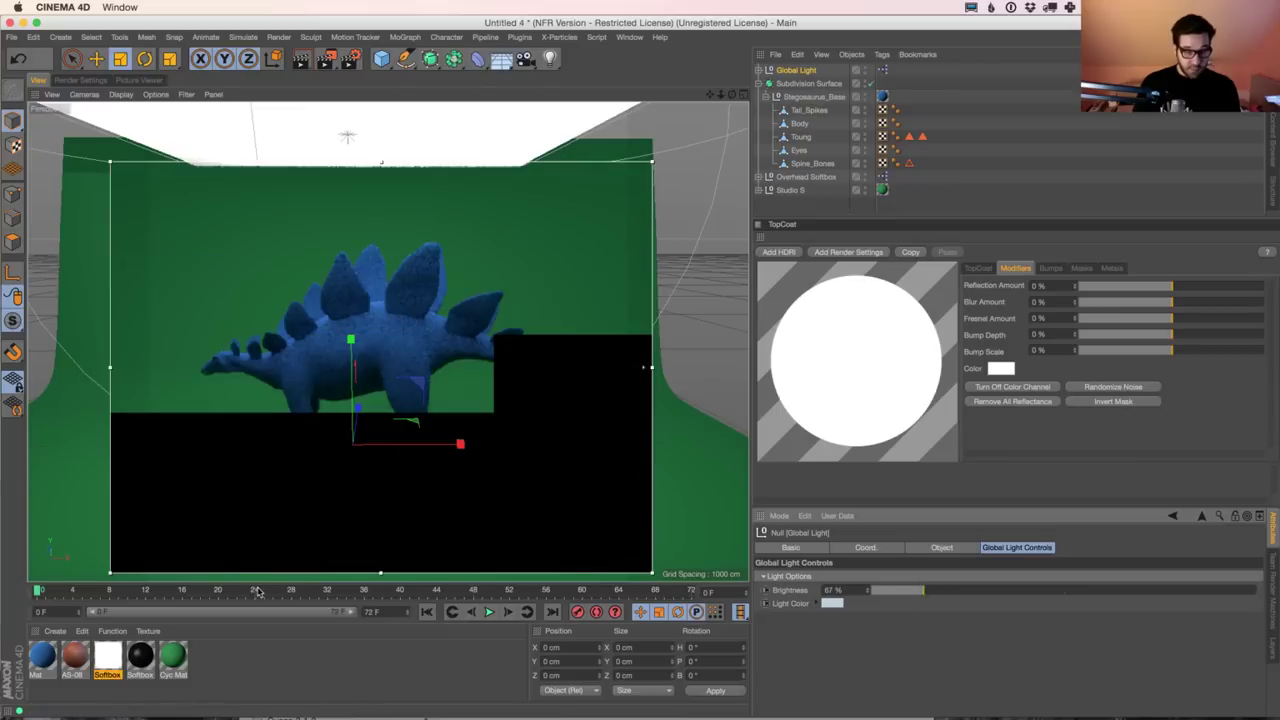
key(super+z)
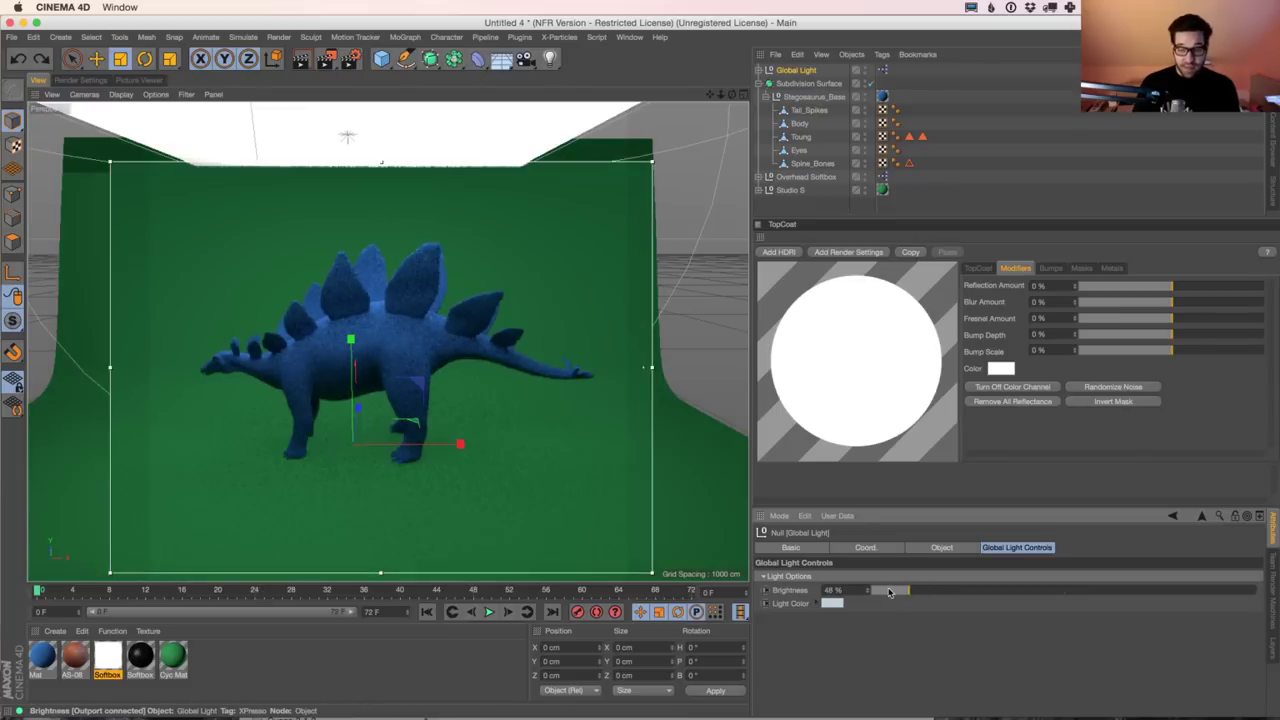
drag(893, 591, 872, 591)
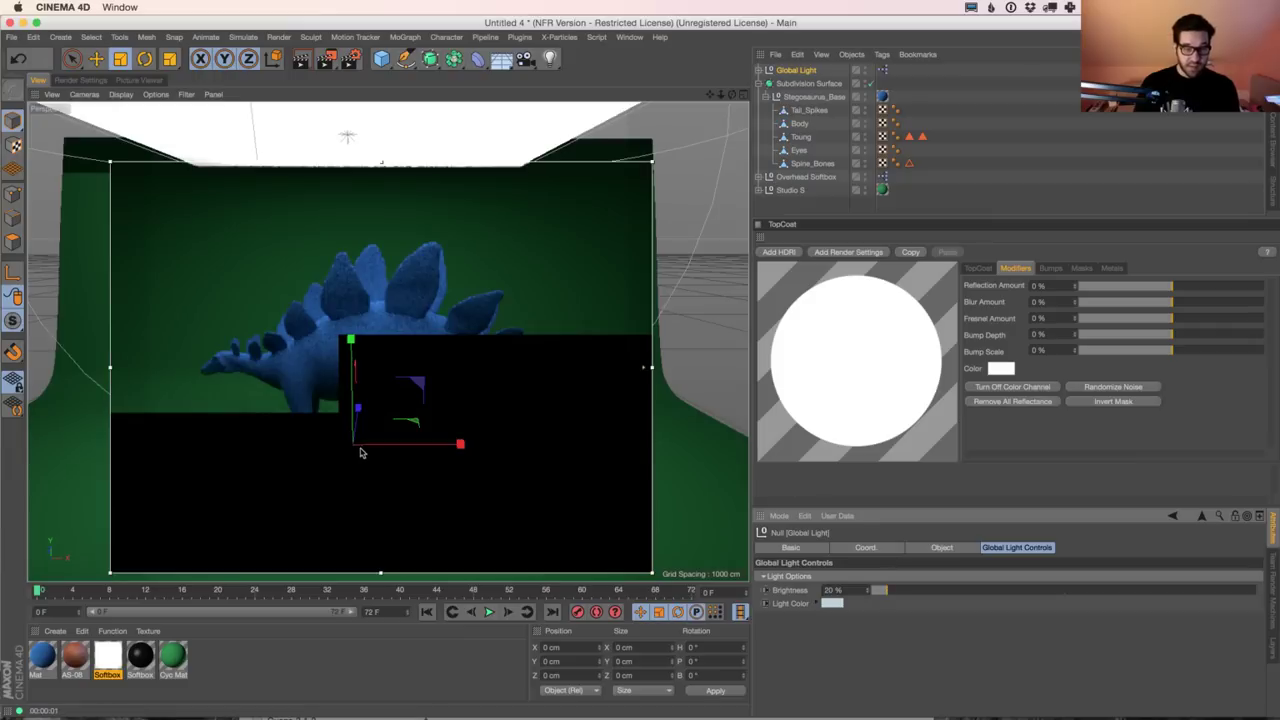
Step: Switch the render settings to the GI Low preset to enable global illumination
double_click(174, 657)
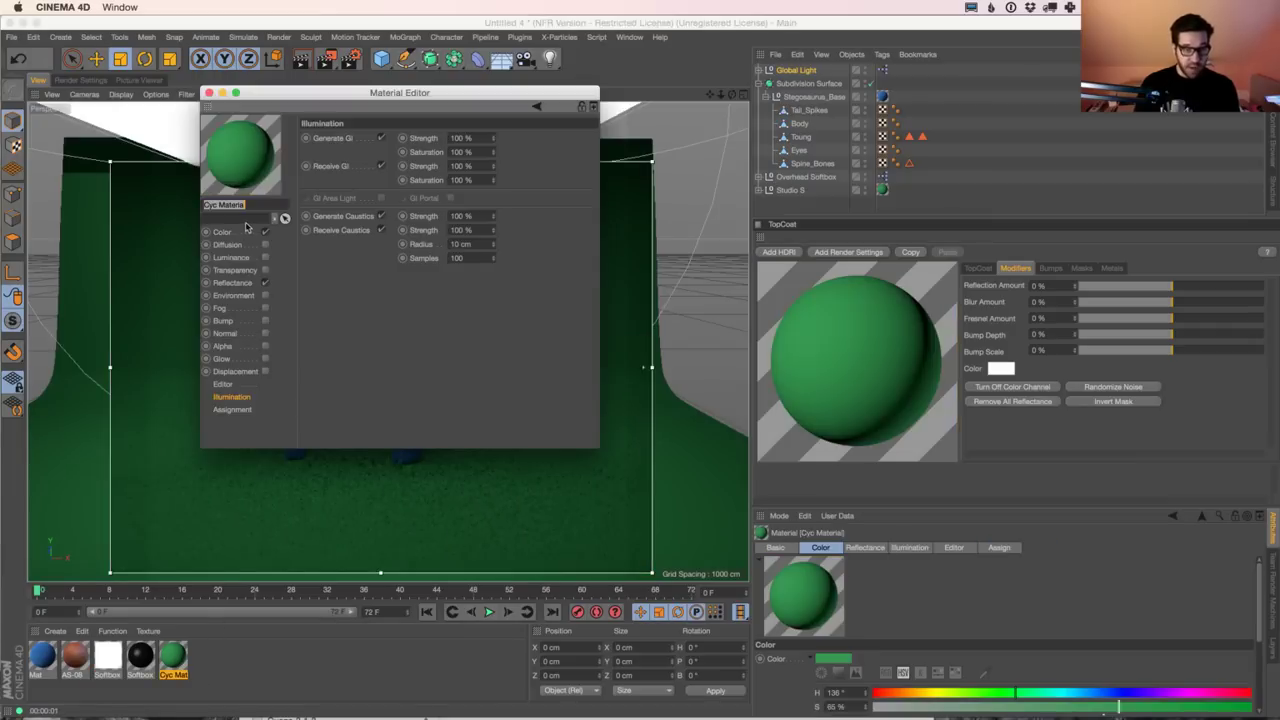
click(208, 92)
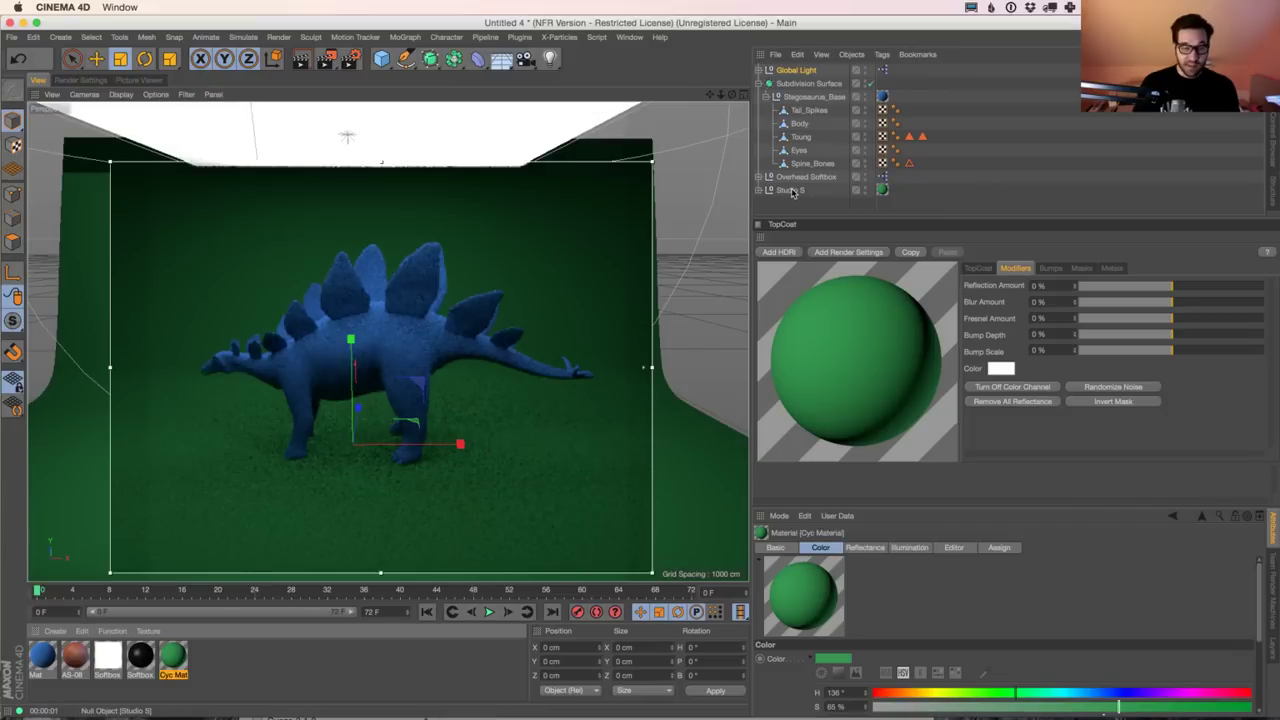
click(82, 80)
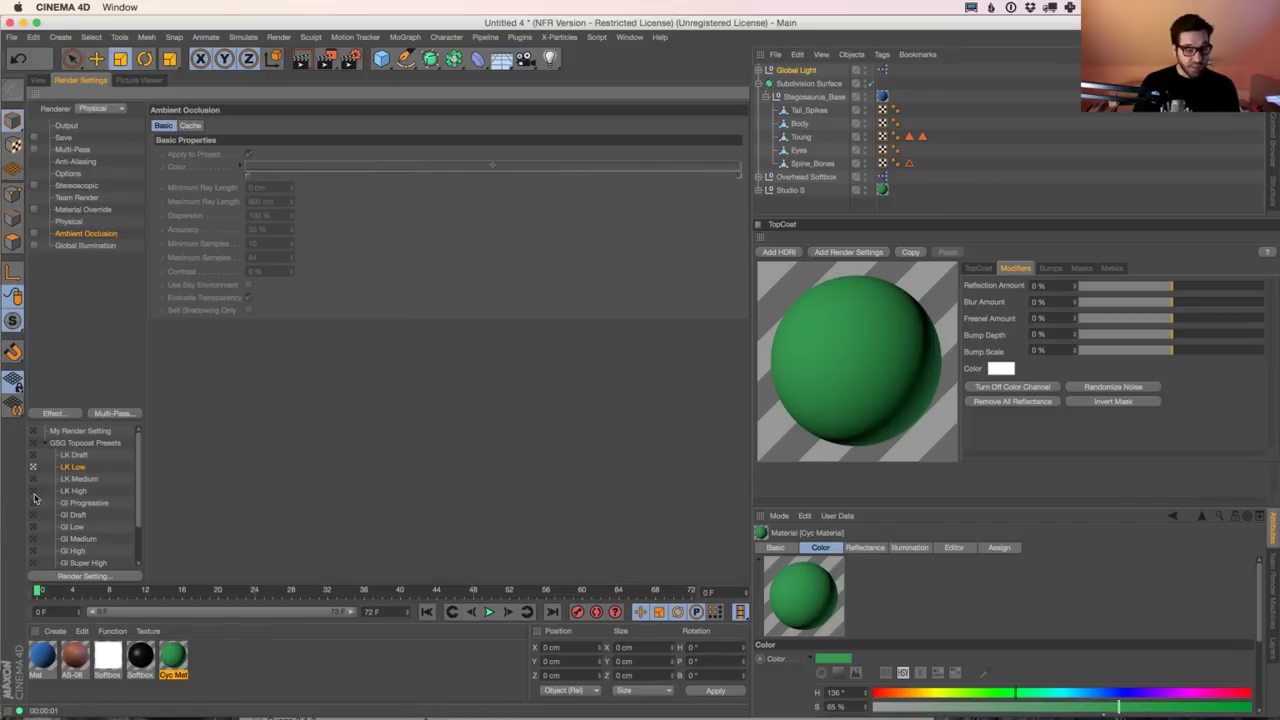
click(36, 80)
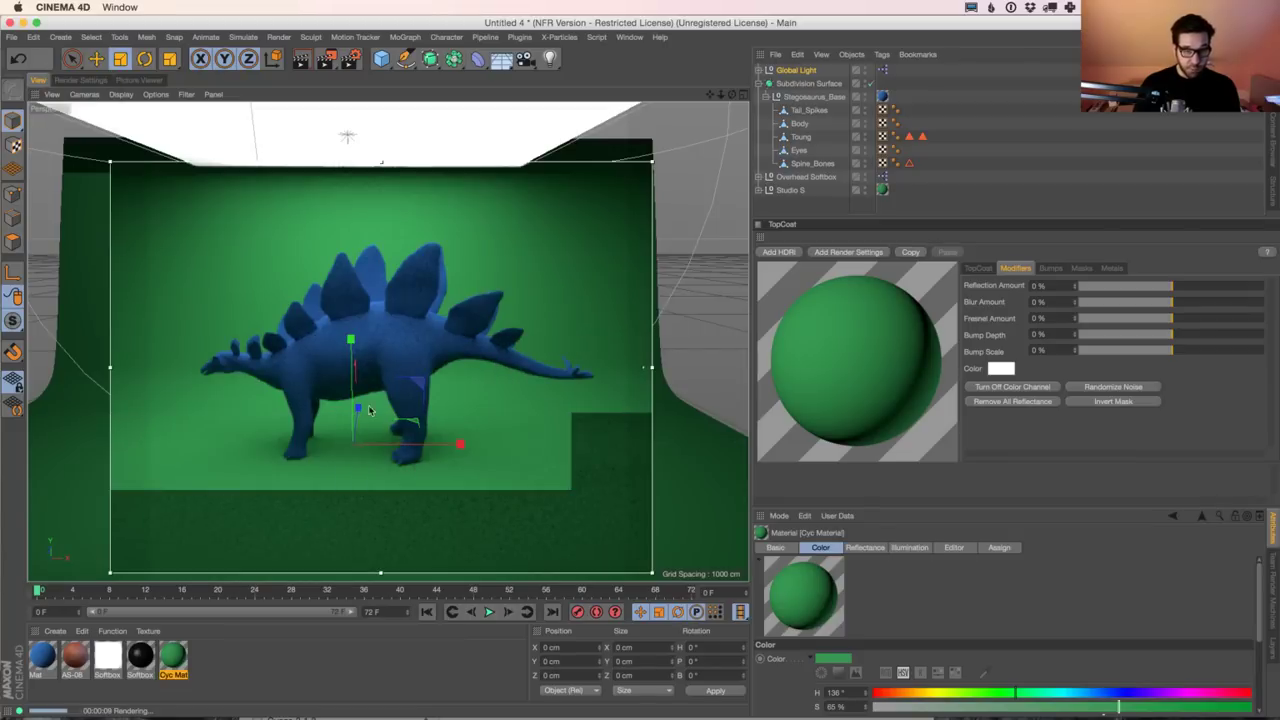
click(80, 80)
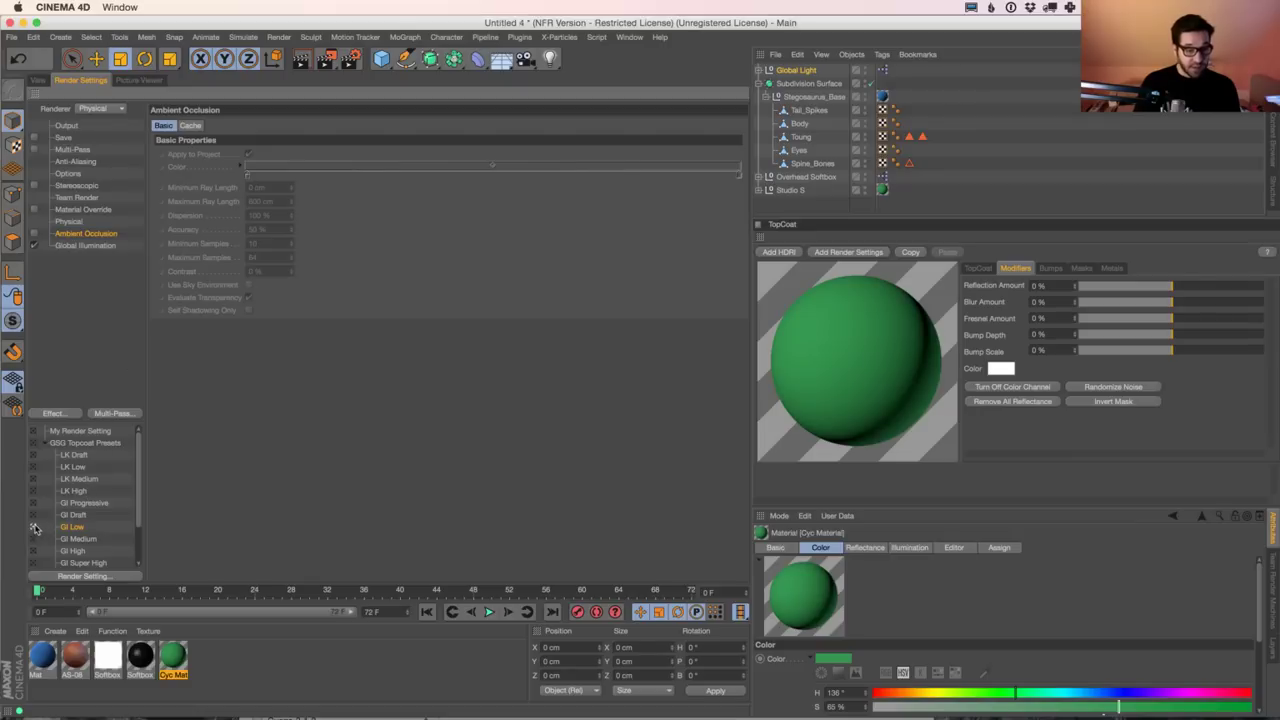
click(40, 80)
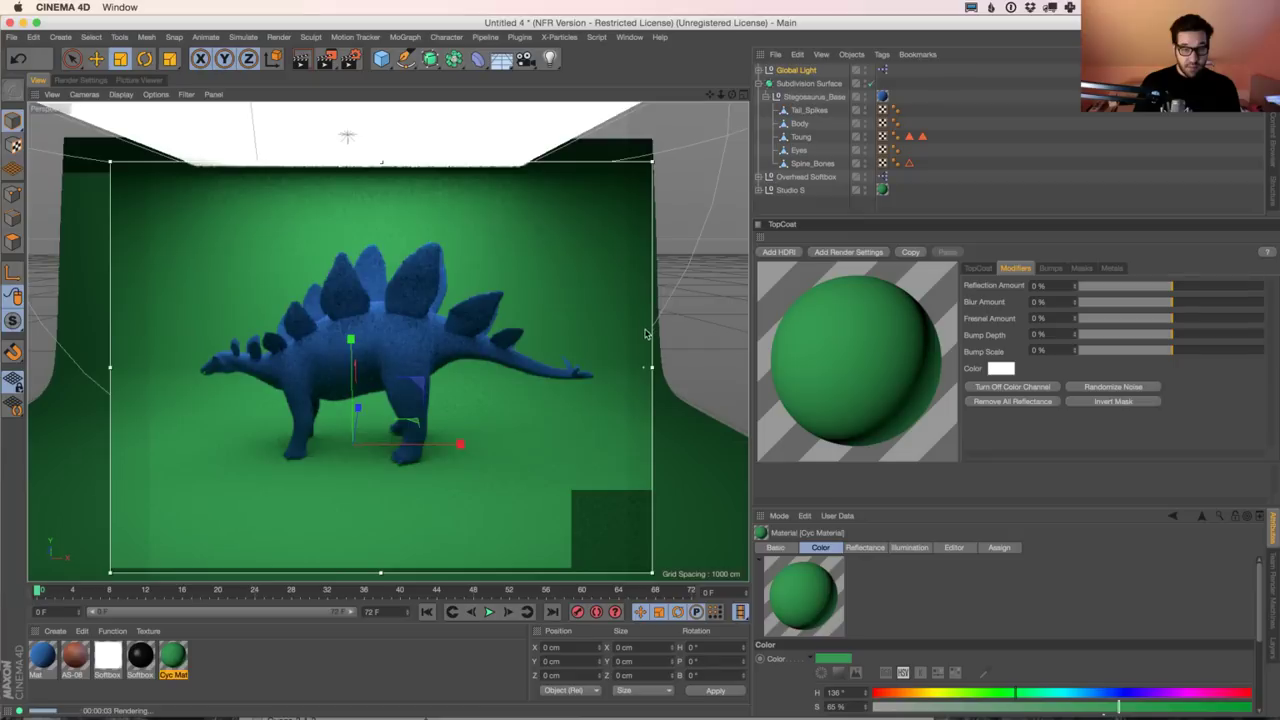
Step: Pull the interactive render region's edges inward around the stegosaurus
drag(647, 373, 621, 367)
drag(103, 367, 142, 369)
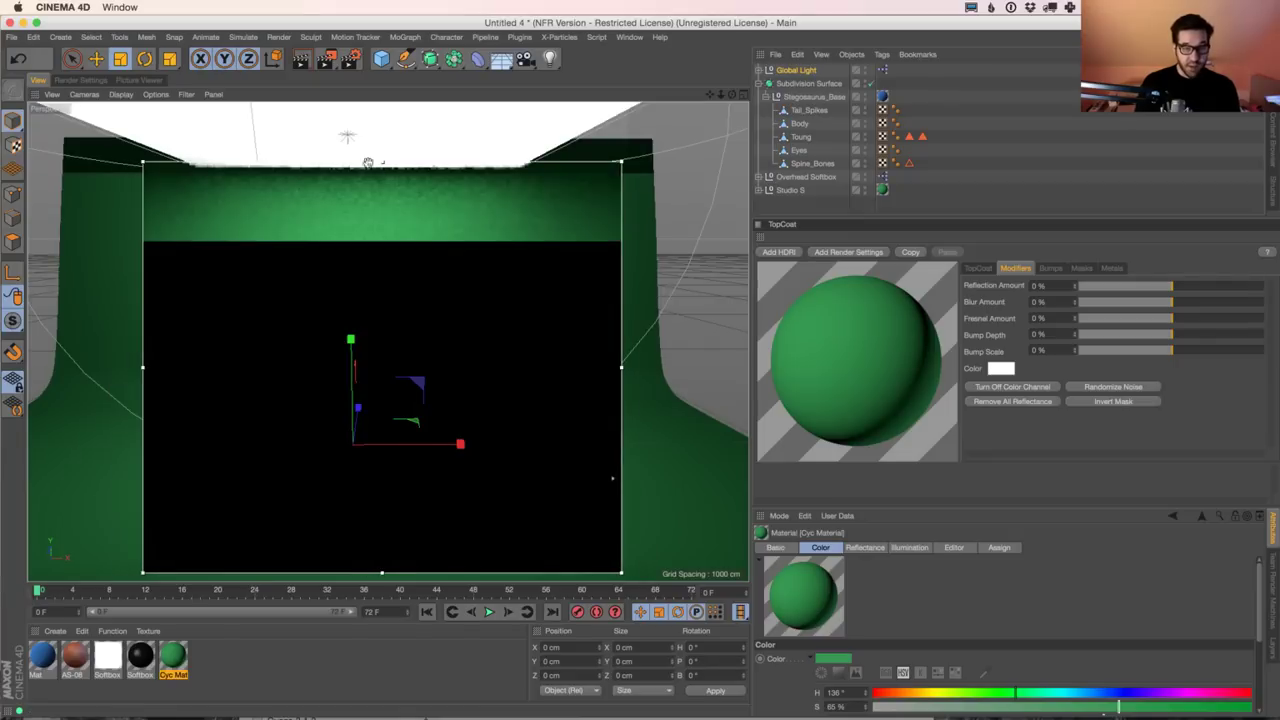
drag(375, 161, 384, 178)
alt+drag(400, 306, 460, 292)
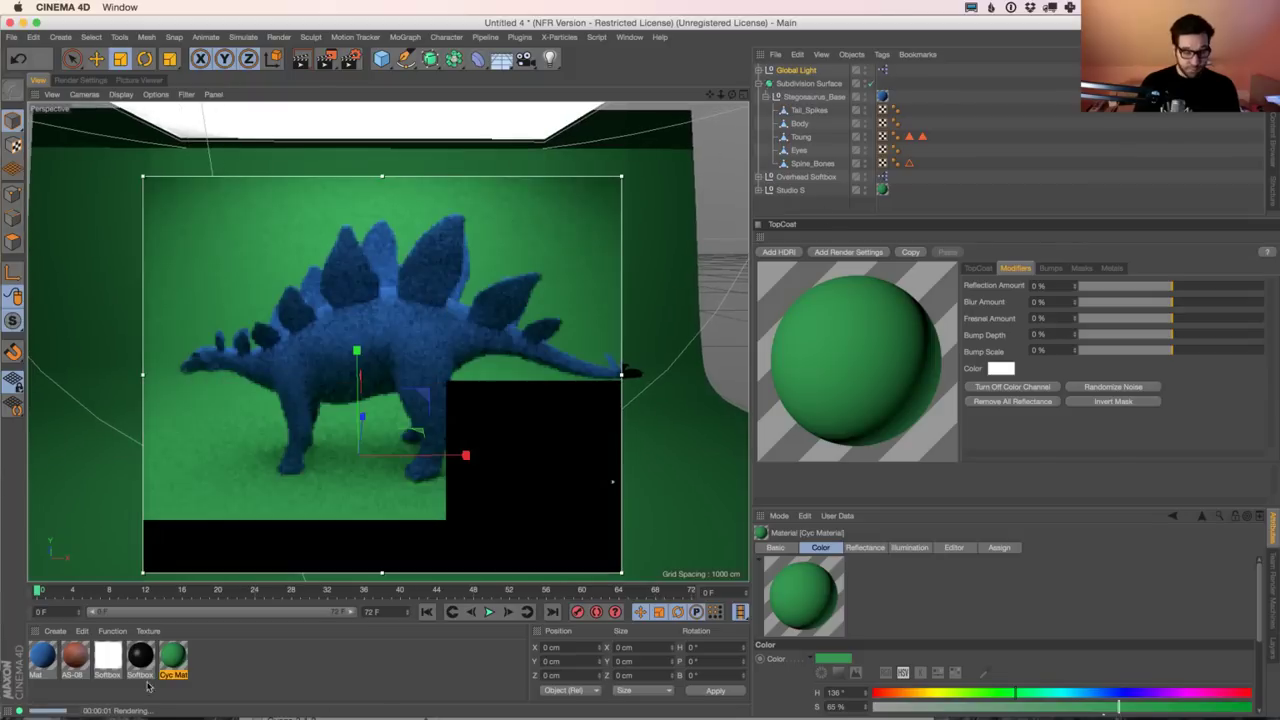
Step: Add a Gloss TopCoat layer to the blue Mat material
click(41, 655)
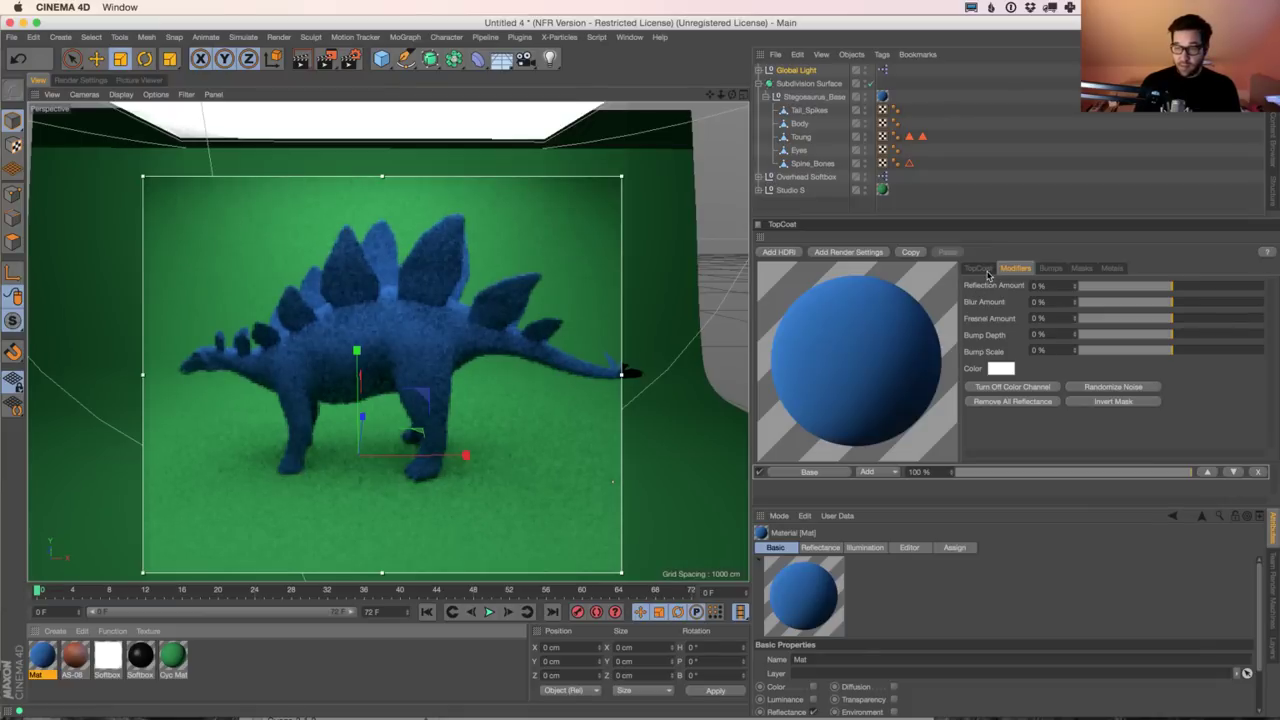
click(979, 269)
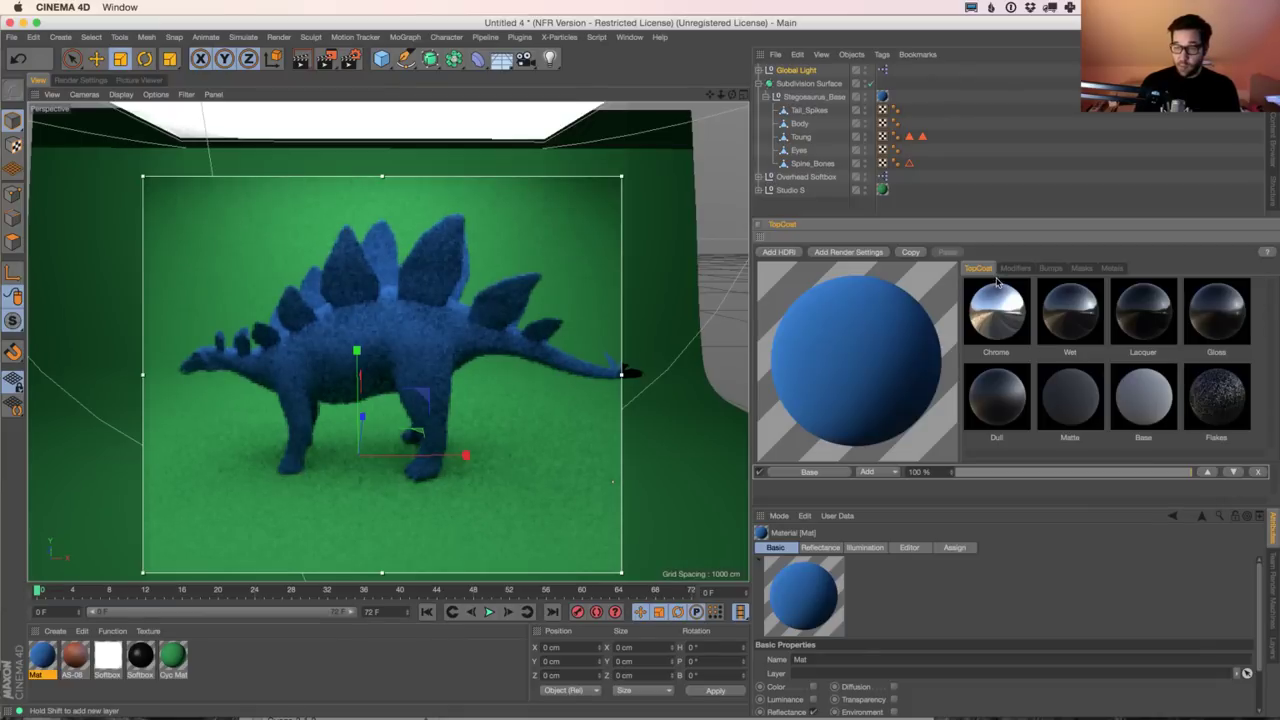
click(1212, 318)
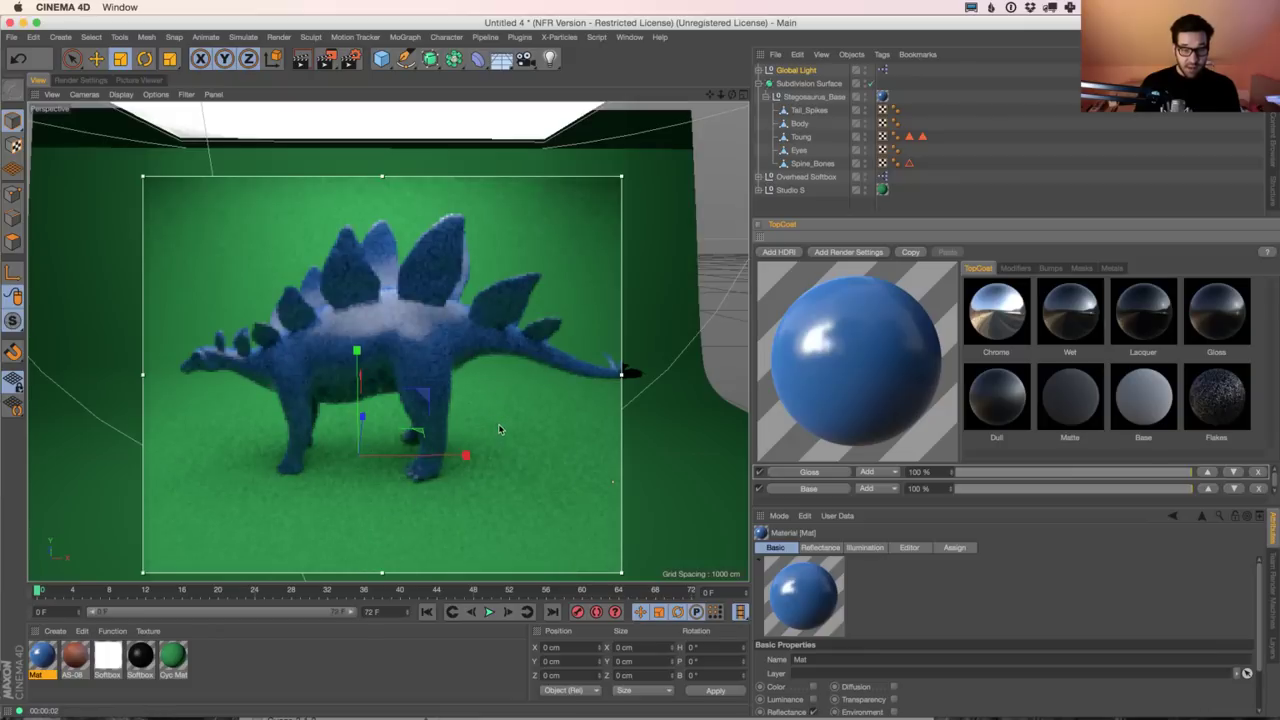
Step: Set the coat colour in Modifiers to hue 213° and saturation 77%
click(1013, 268)
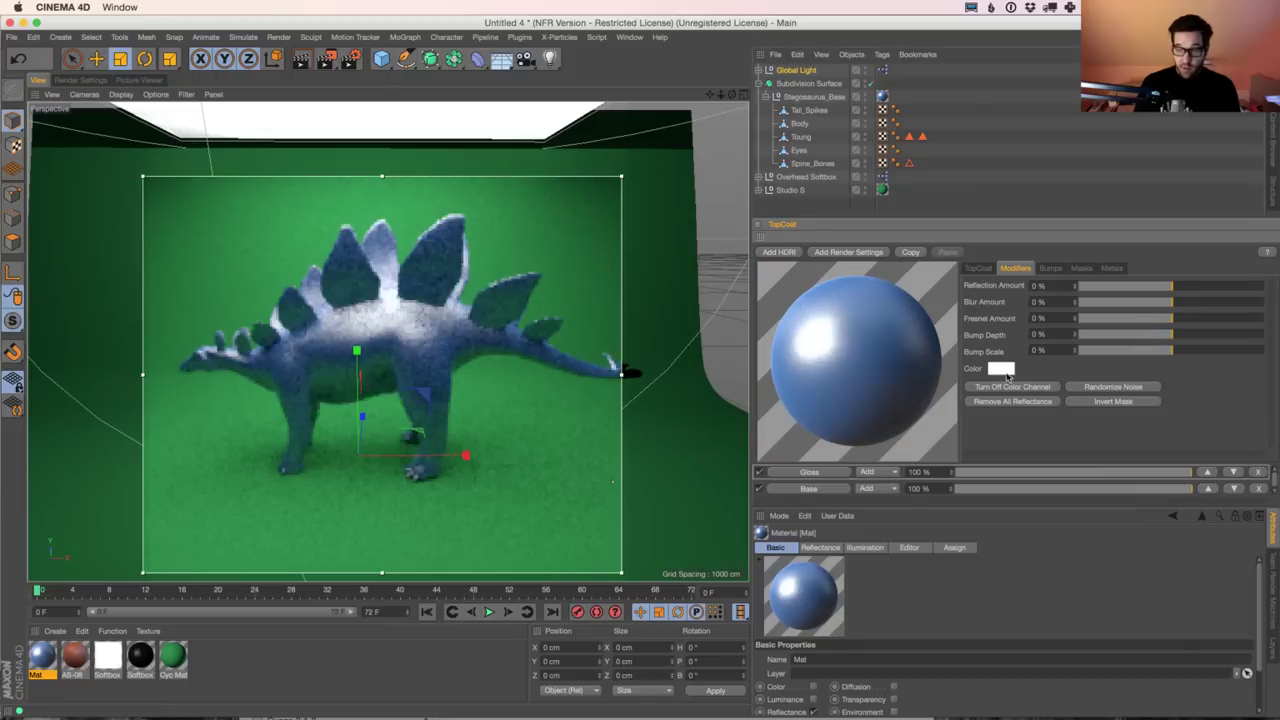
click(1001, 368)
click(1043, 370)
click(1063, 385)
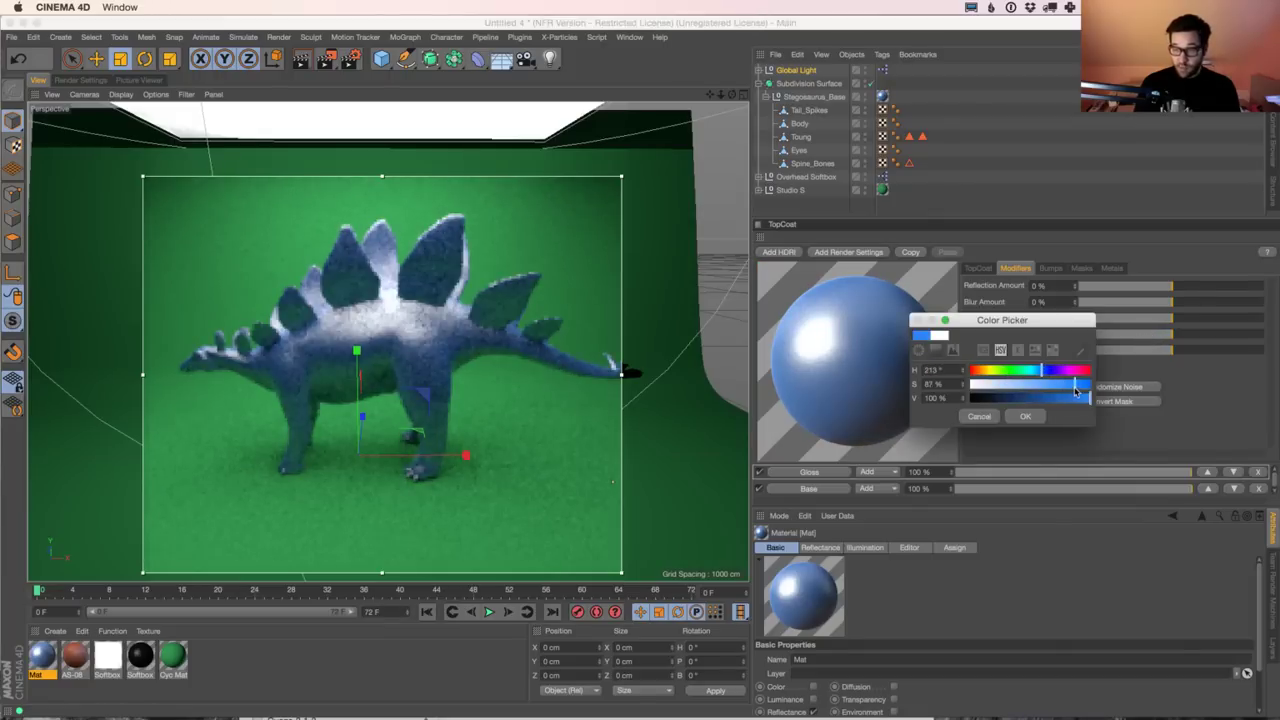
click(1025, 417)
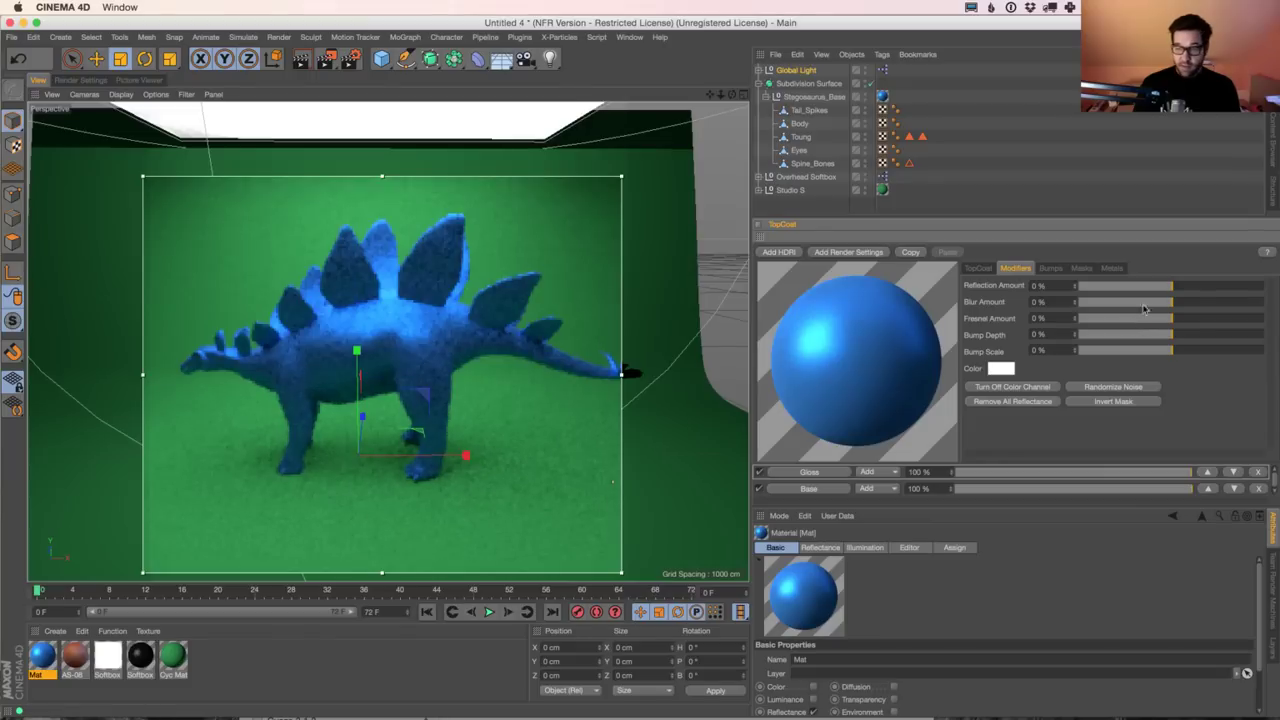
Step: Apply the Clay bump preset to Mat and shrink the render region to the stegosaurus's body
click(1051, 268)
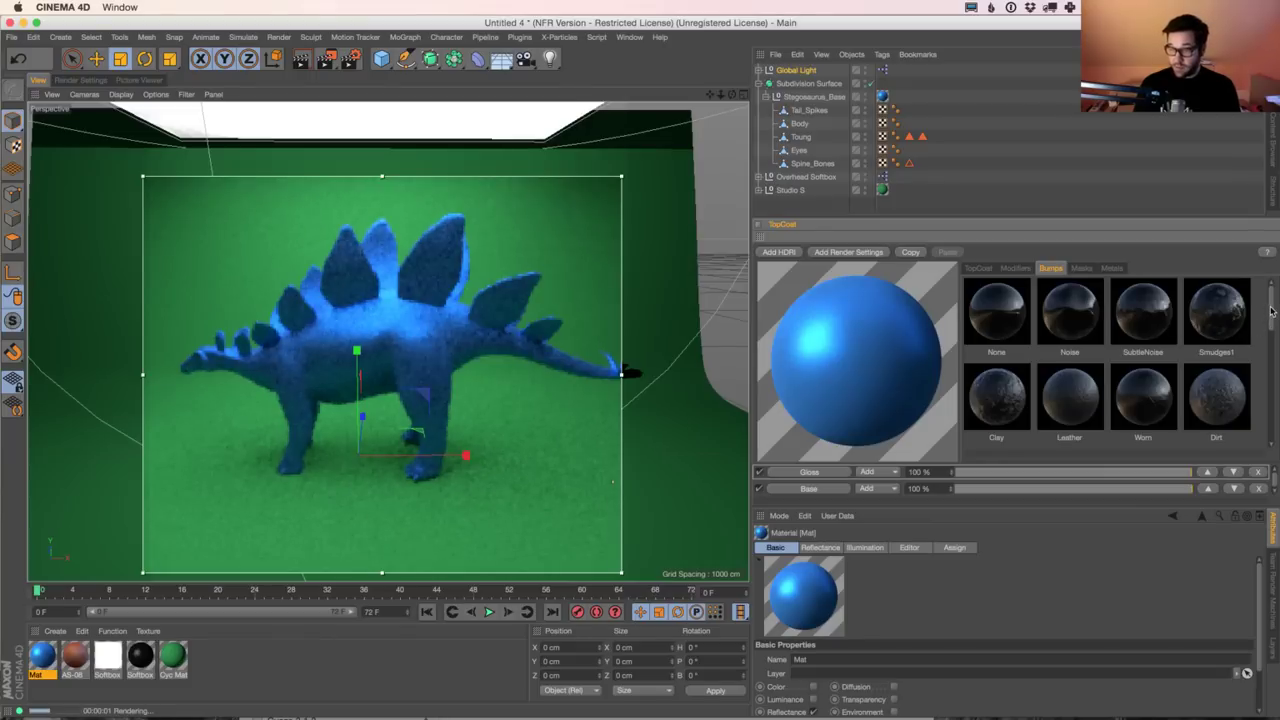
mouse_move(1268, 320)
mouse_down()
mouse_move(1277, 424)
mouse_move(1277, 338)
mouse_up()
scroll(1008, 375, up, 2)
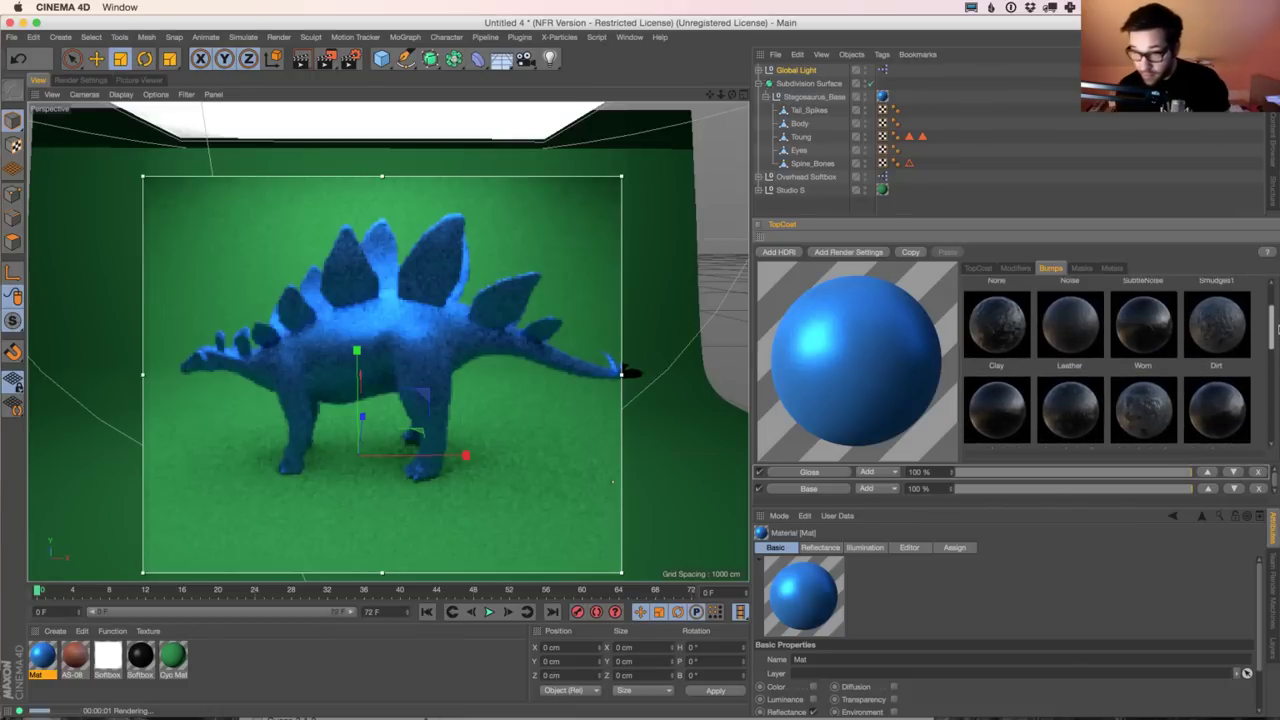
click(1008, 375)
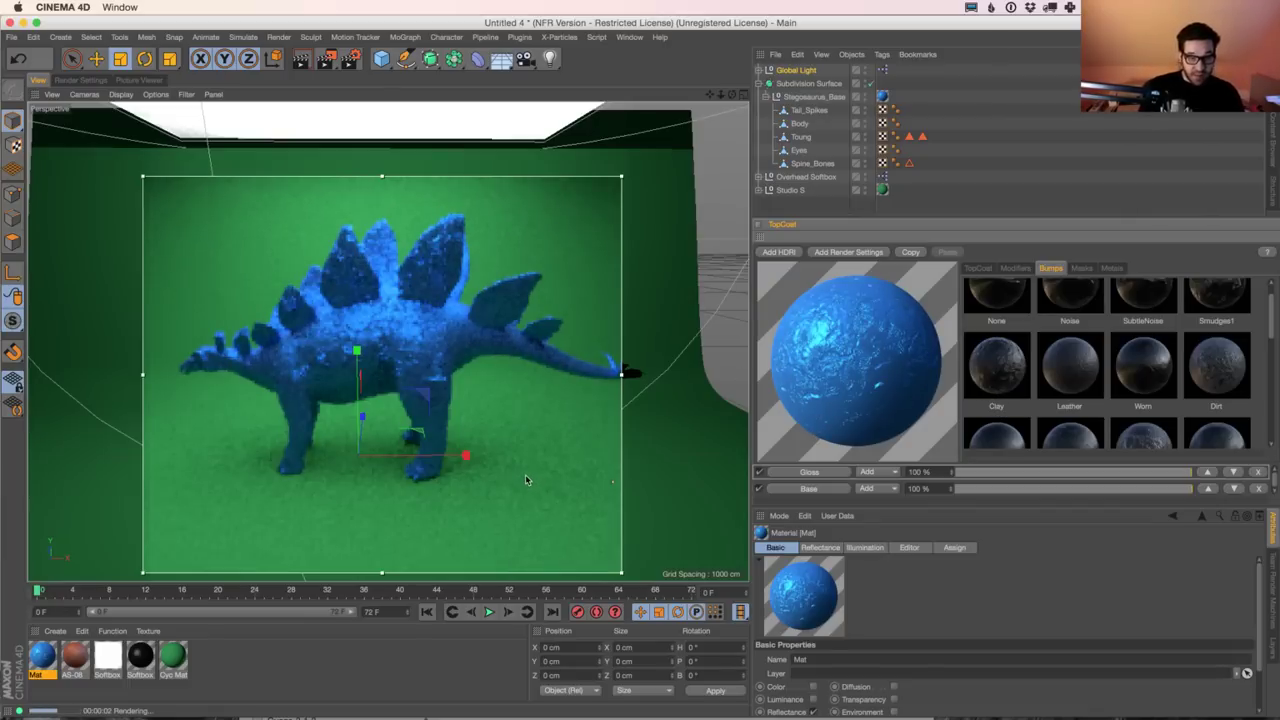
drag(143, 176, 286, 247)
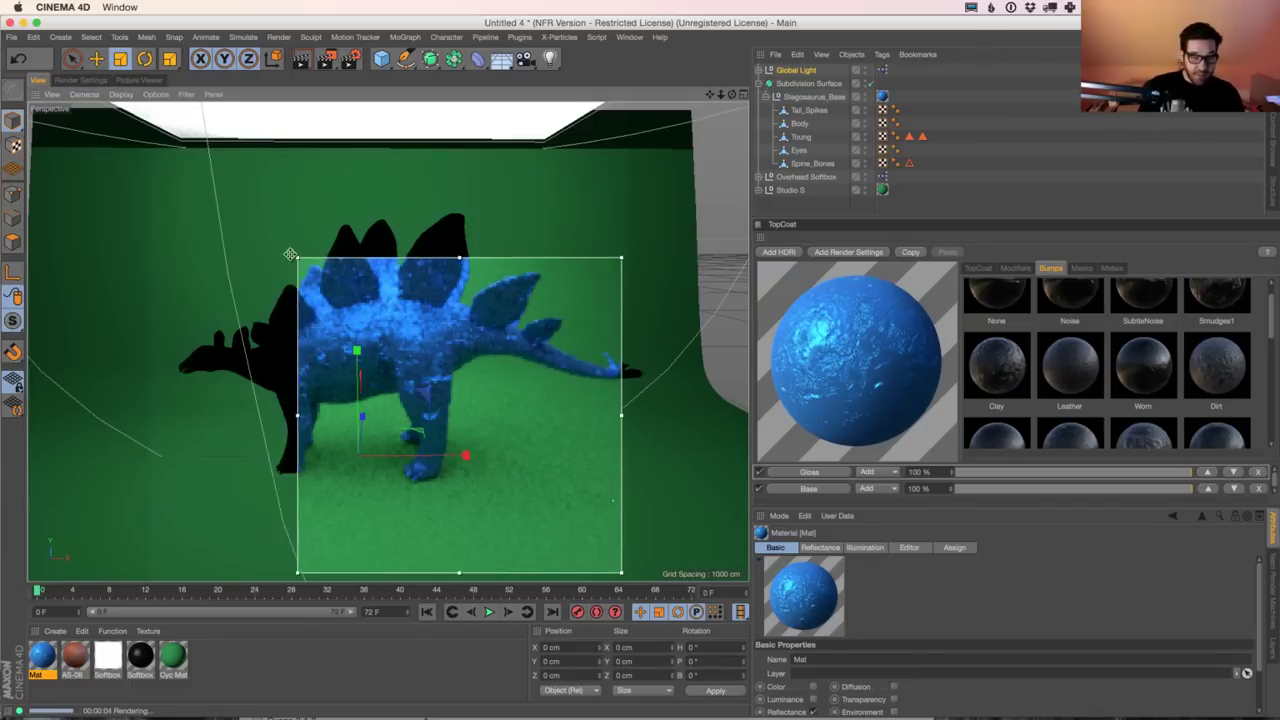
drag(621, 573, 498, 462)
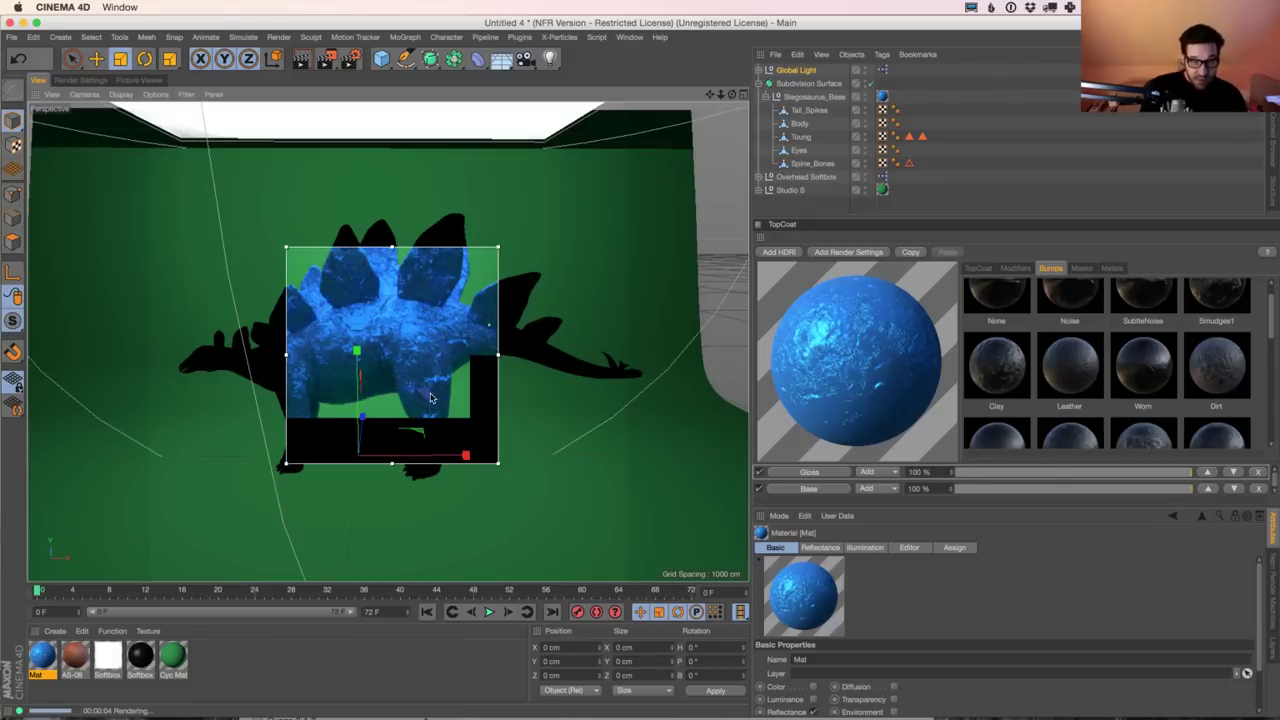
key(super+Tab)
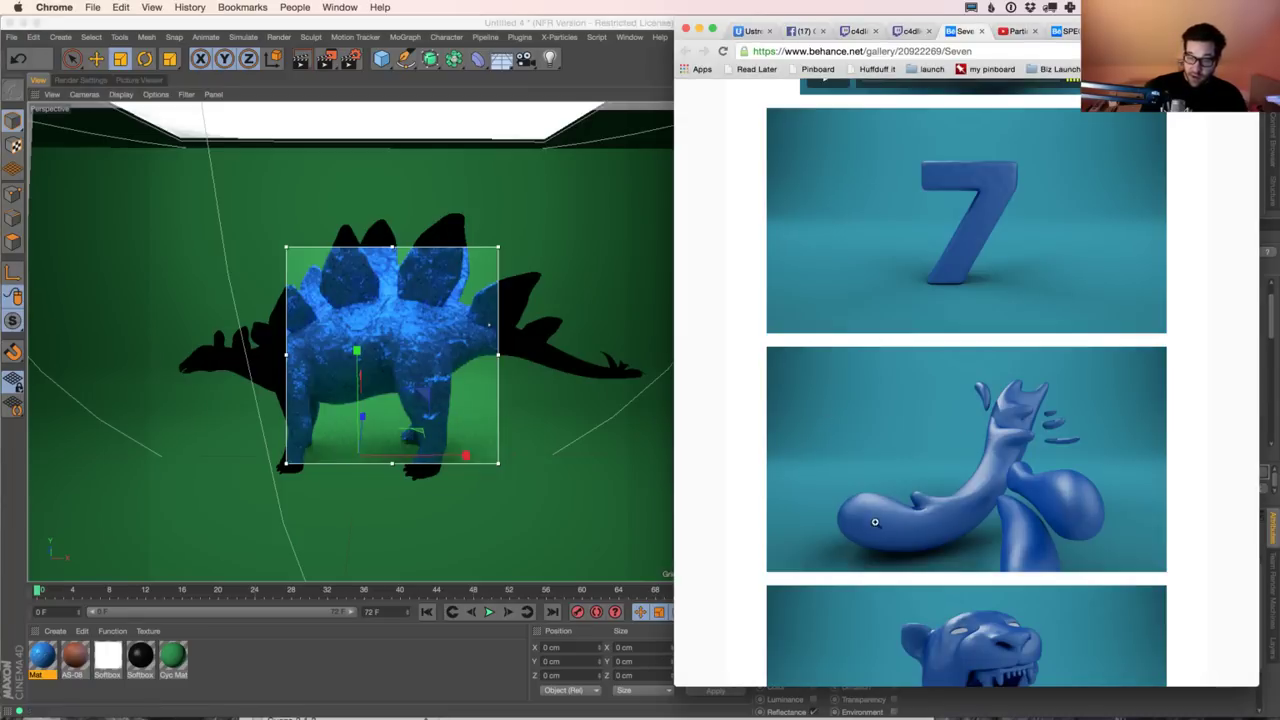
key(super+Tab)
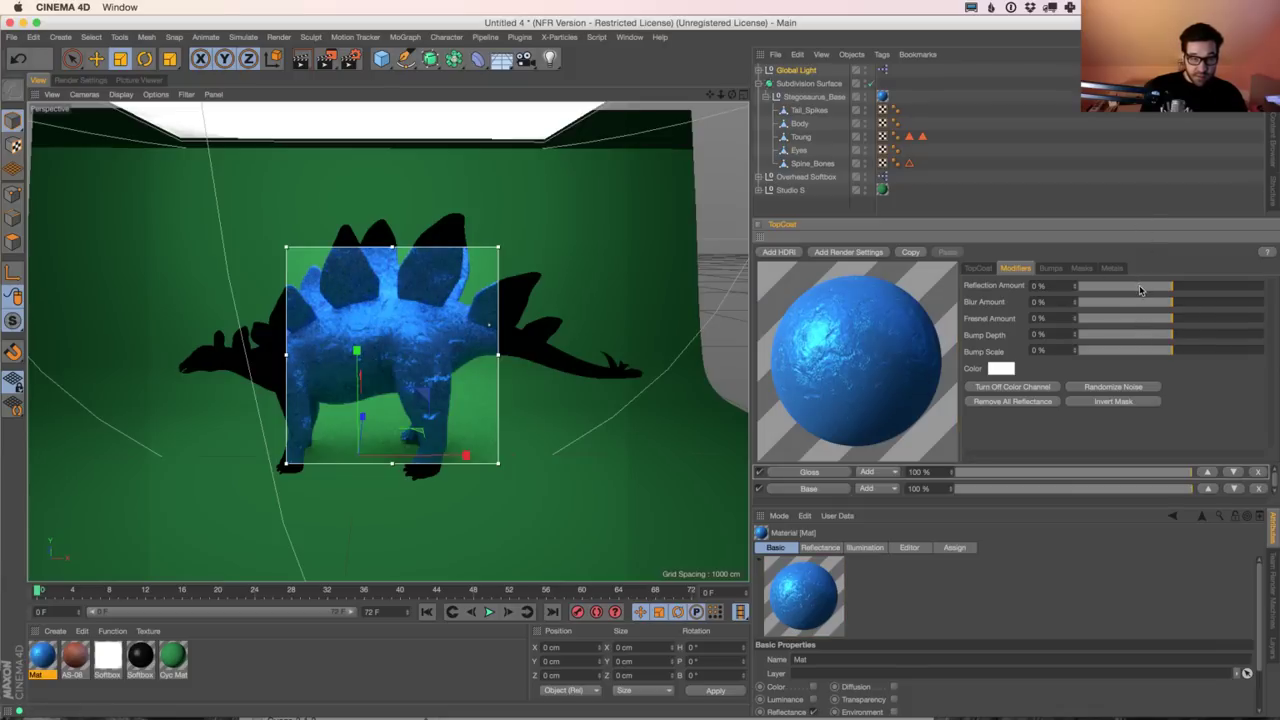
Step: Drag the render region's top-right and bottom-left corners outward to frame most of the cyc
click(1050, 268)
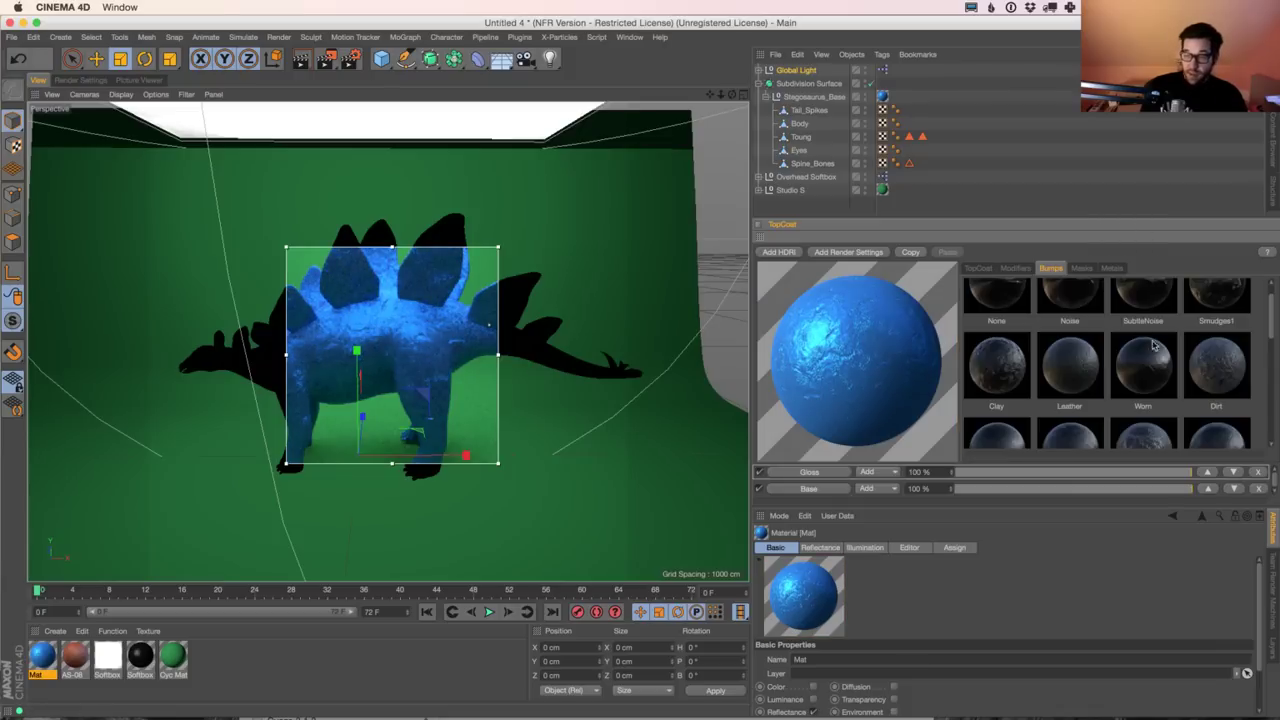
click(1008, 268)
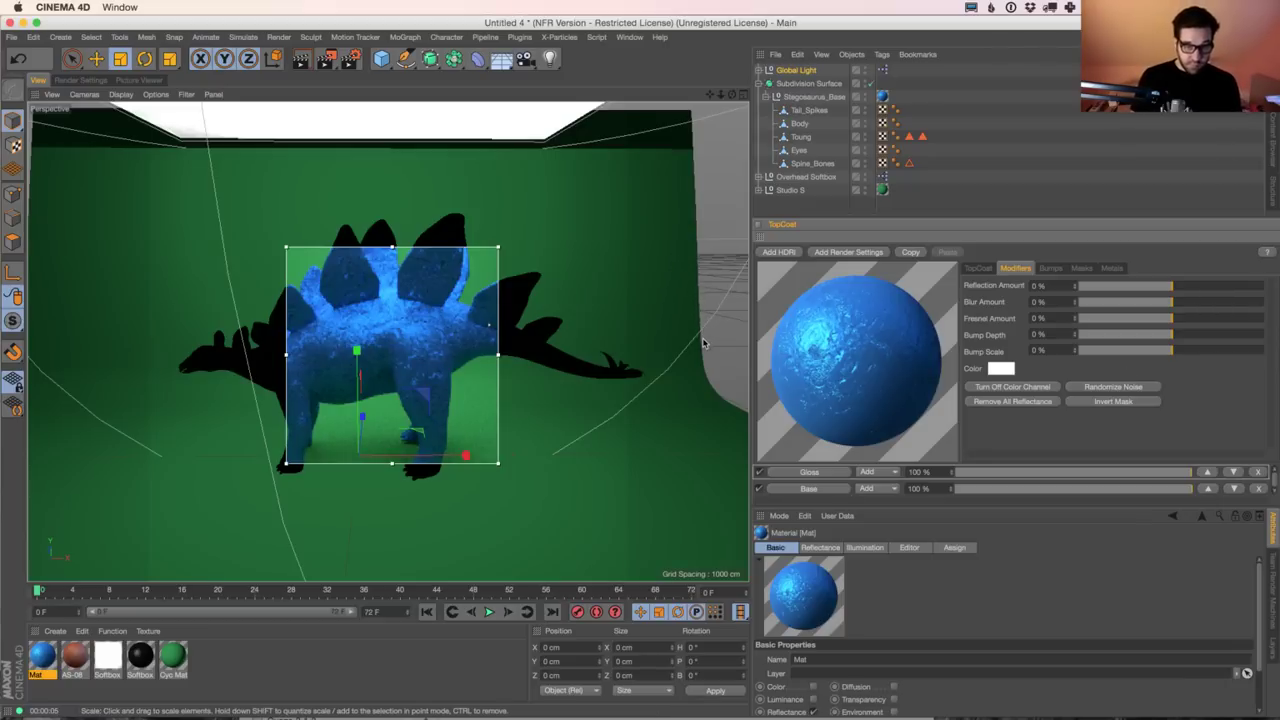
drag(498, 247, 608, 147)
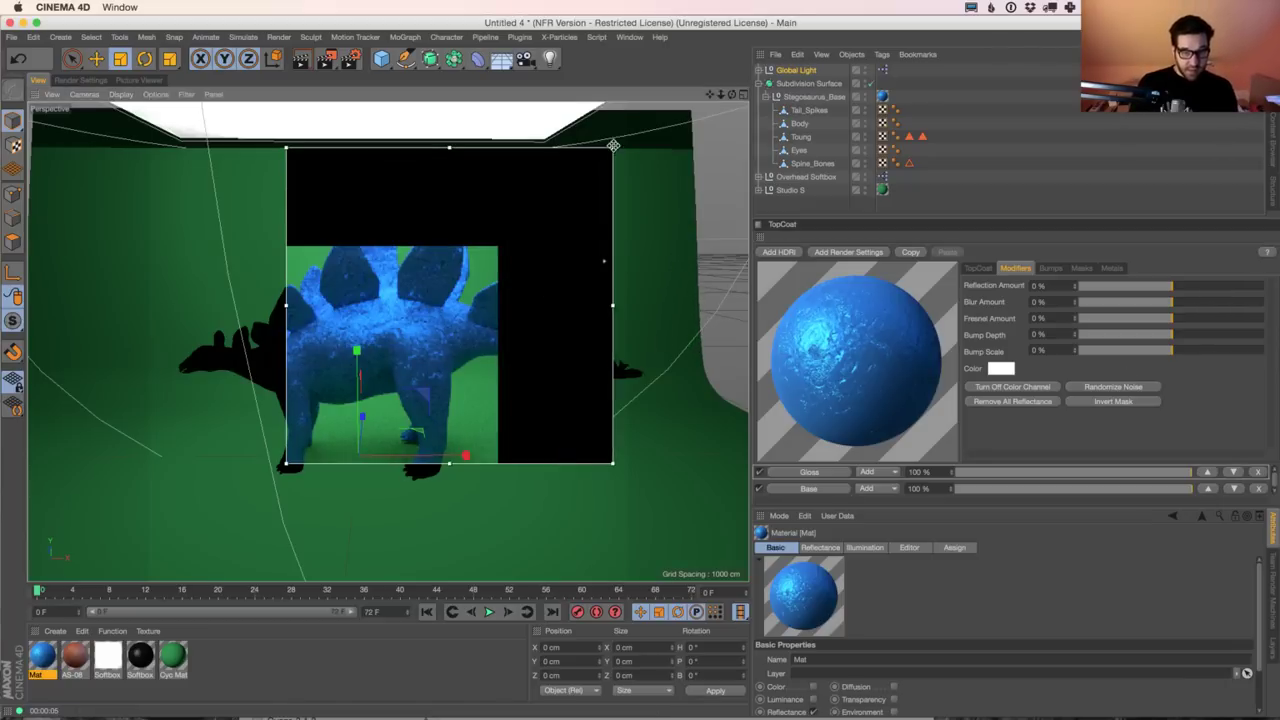
drag(285, 465, 168, 564)
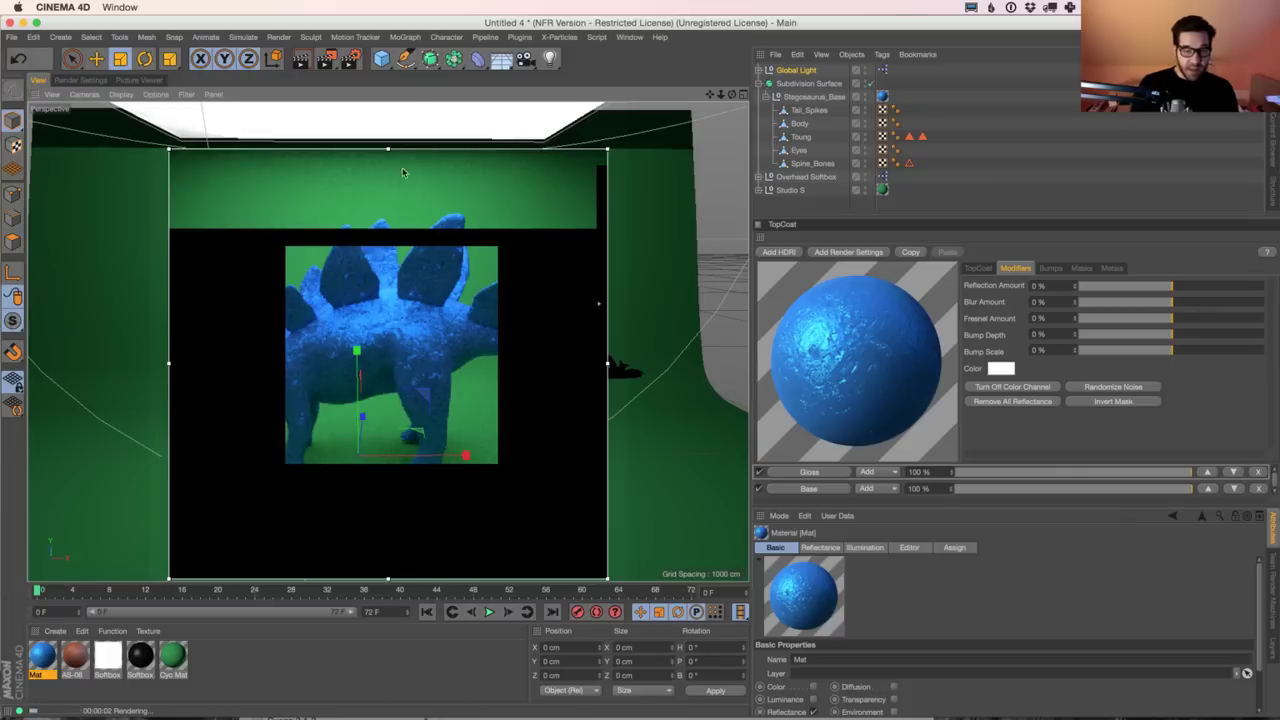
Step: Add a sphere, scale it to 400.2 cm, raise it onto the floor and apply Mat
drag(381, 58, 650, 100)
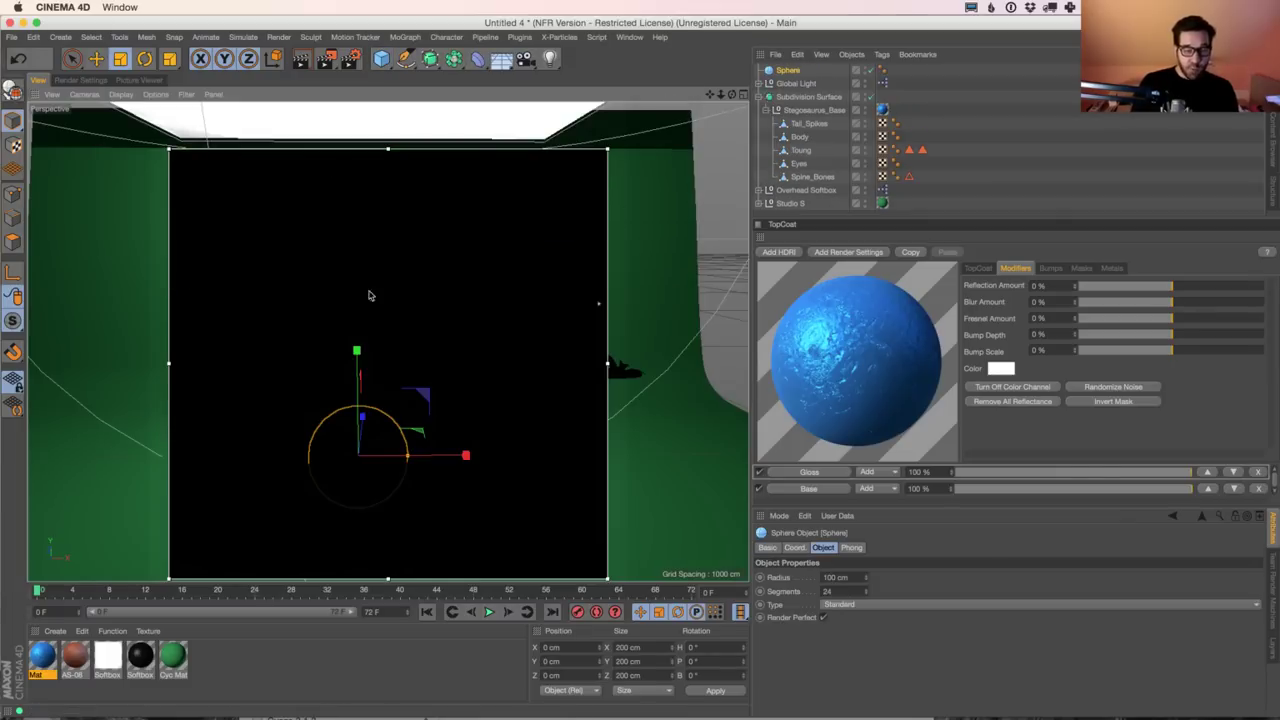
key(t)
drag(465, 455, 560, 451)
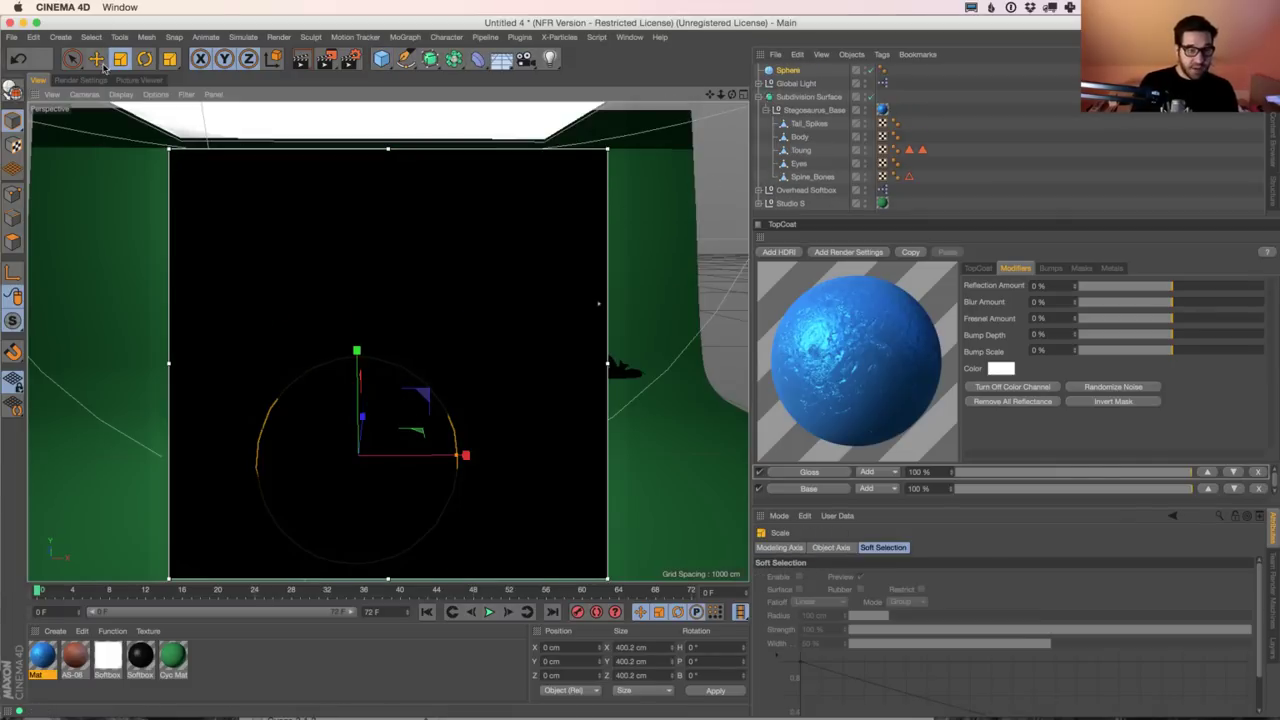
click(97, 59)
drag(356, 350, 356, 258)
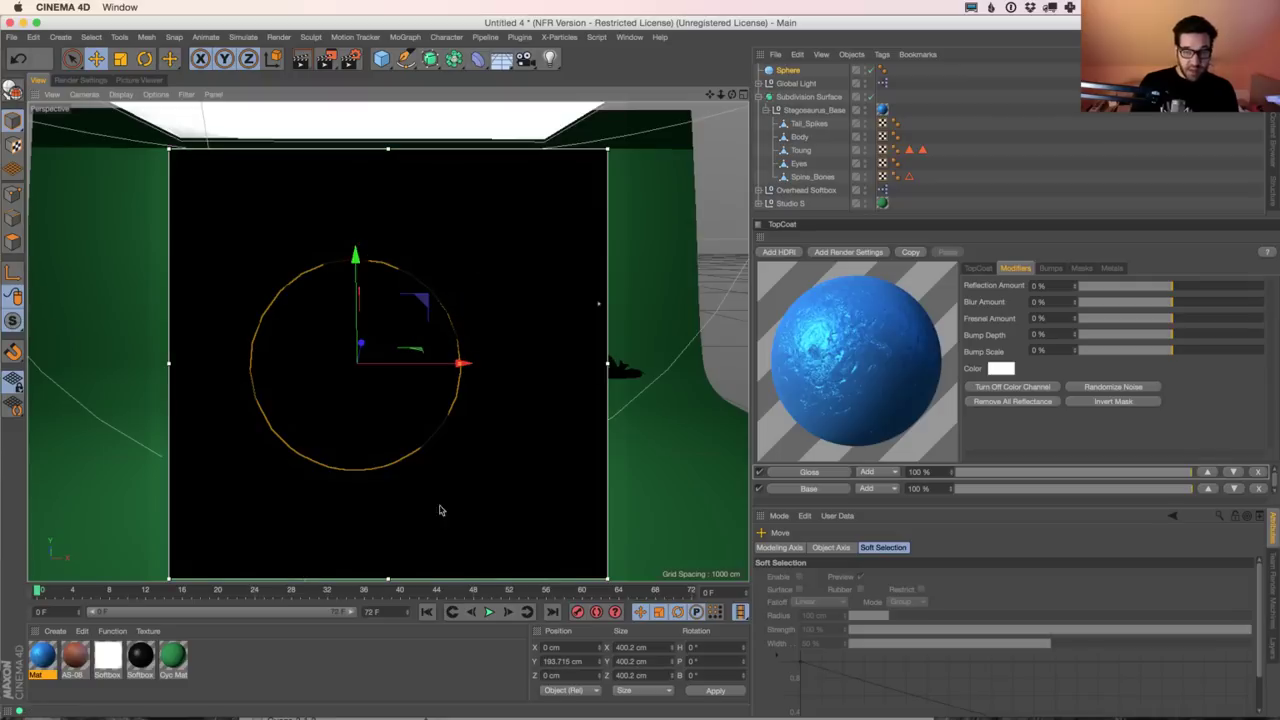
drag(42, 655, 826, 77)
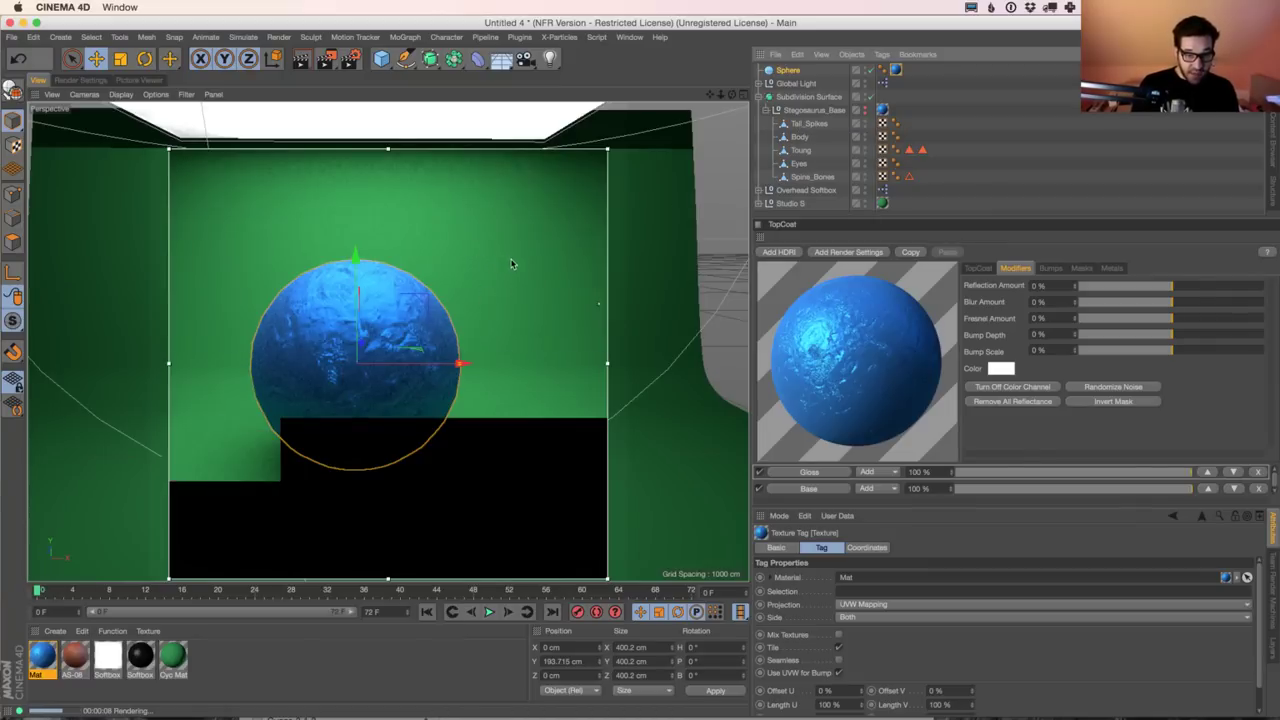
Step: Check the Behance reference images and select the Cyc Mat material
key(super+Tab)
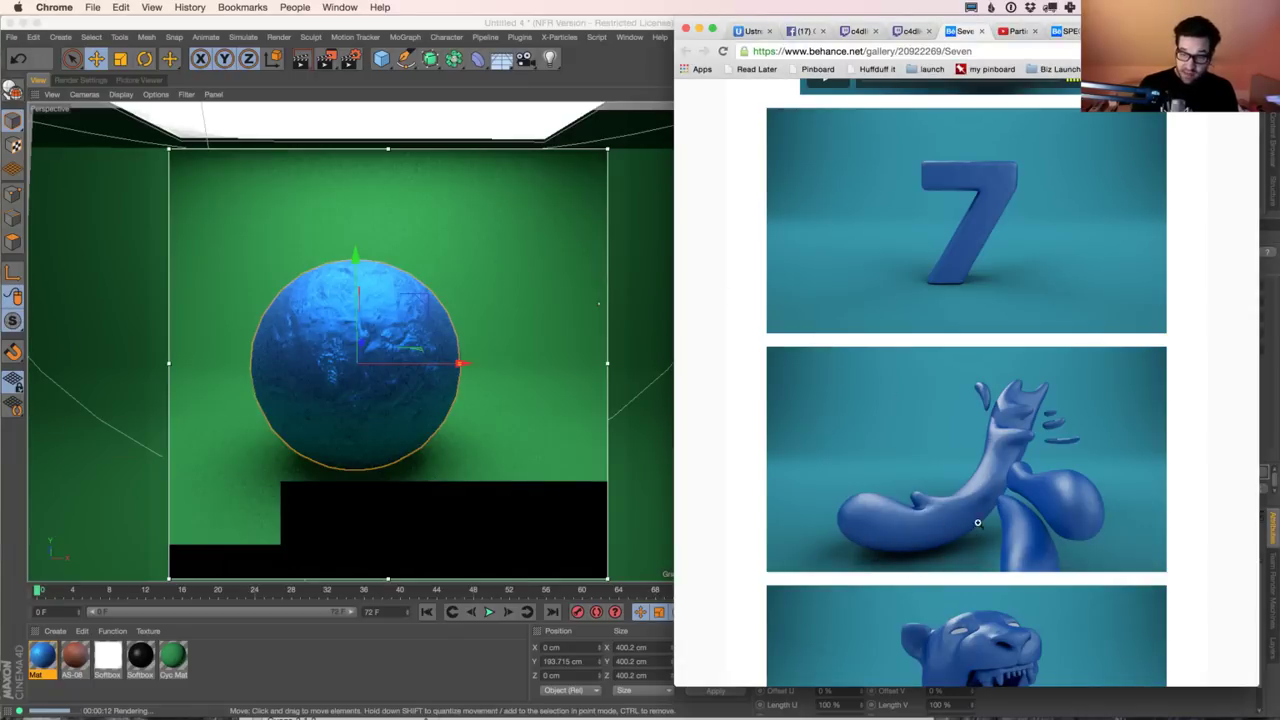
key(super+Tab)
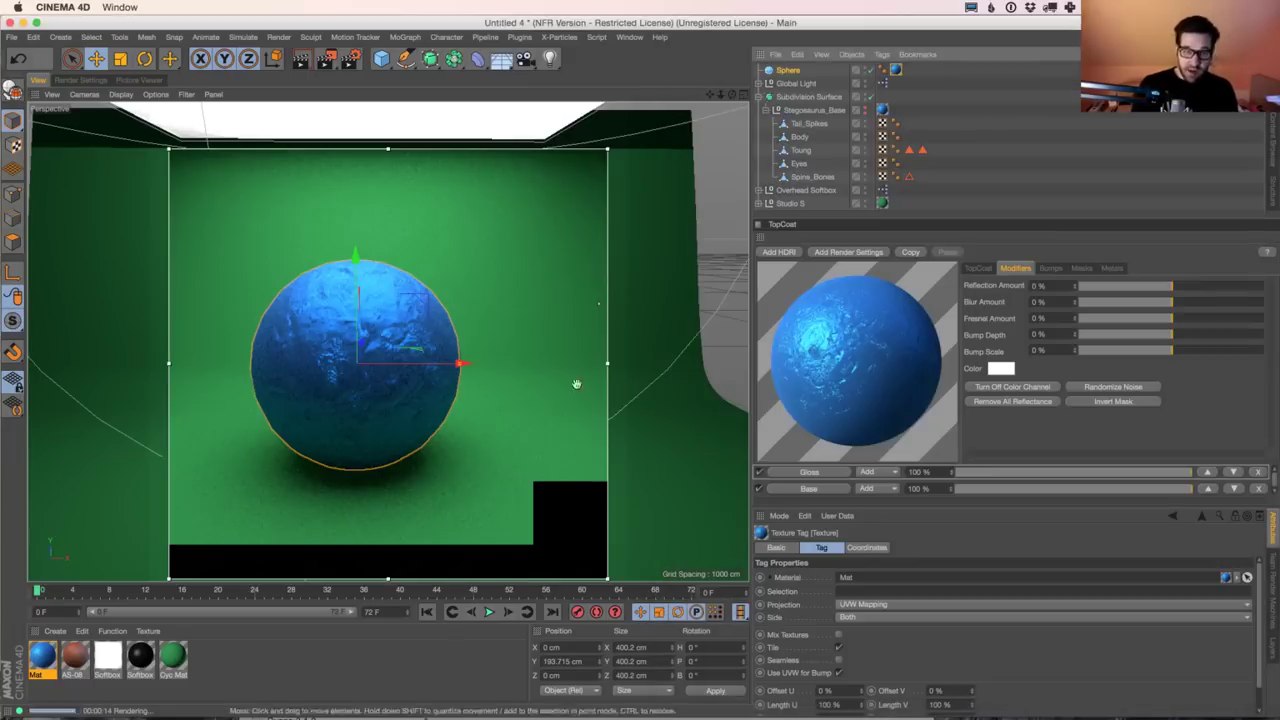
click(173, 655)
key(super+Tab)
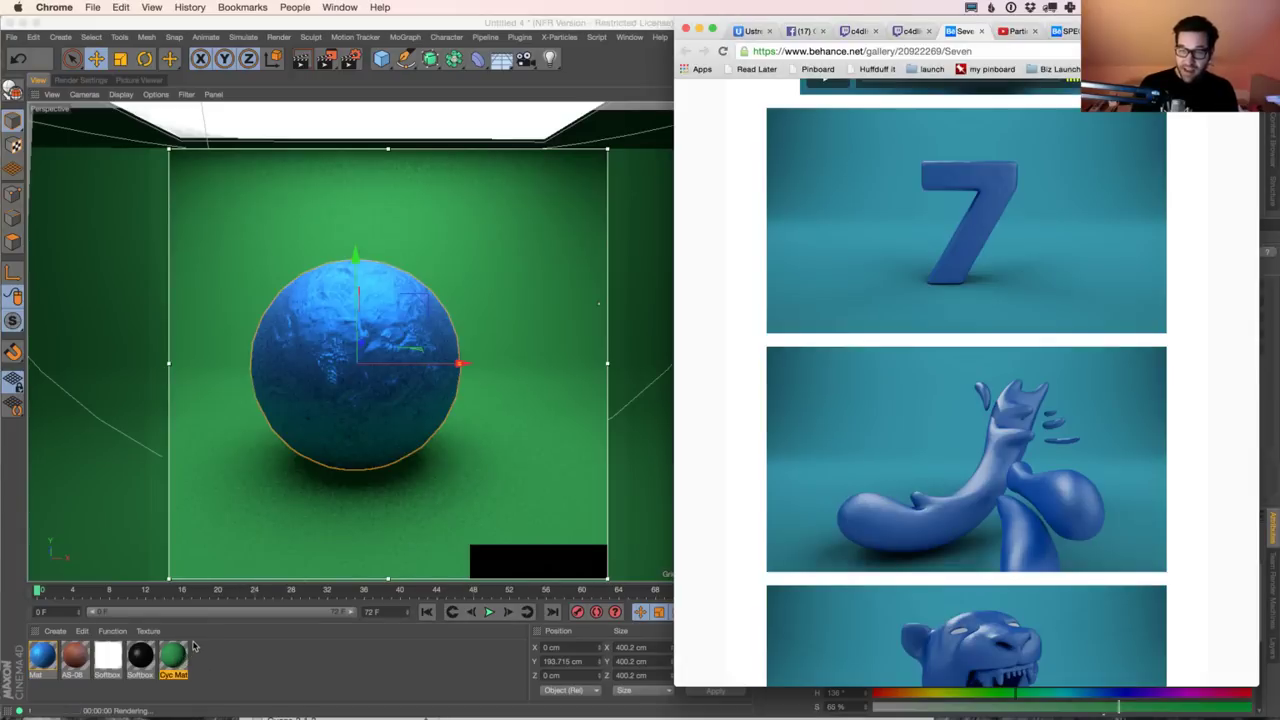
key(super+Tab)
Step: Shift Cyc Mat's colour hue from green to teal (H 171°, S 55%, V 56%)
double_click(174, 656)
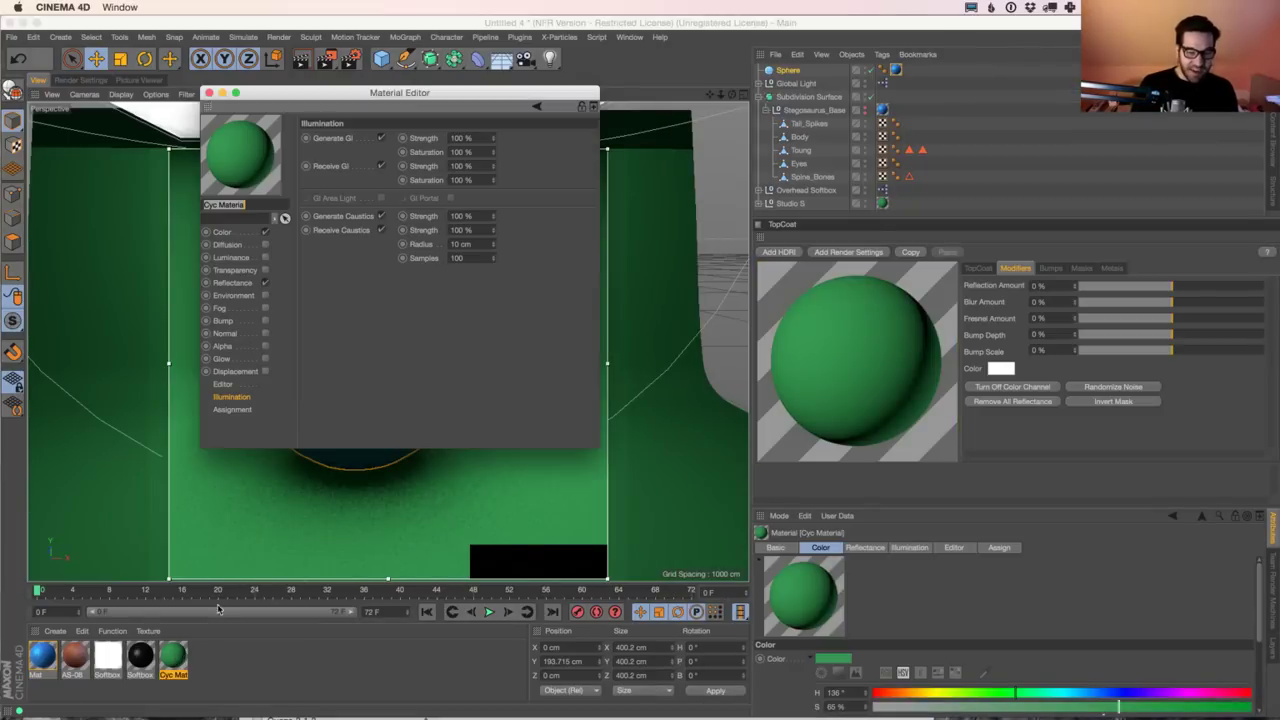
click(222, 232)
click(506, 174)
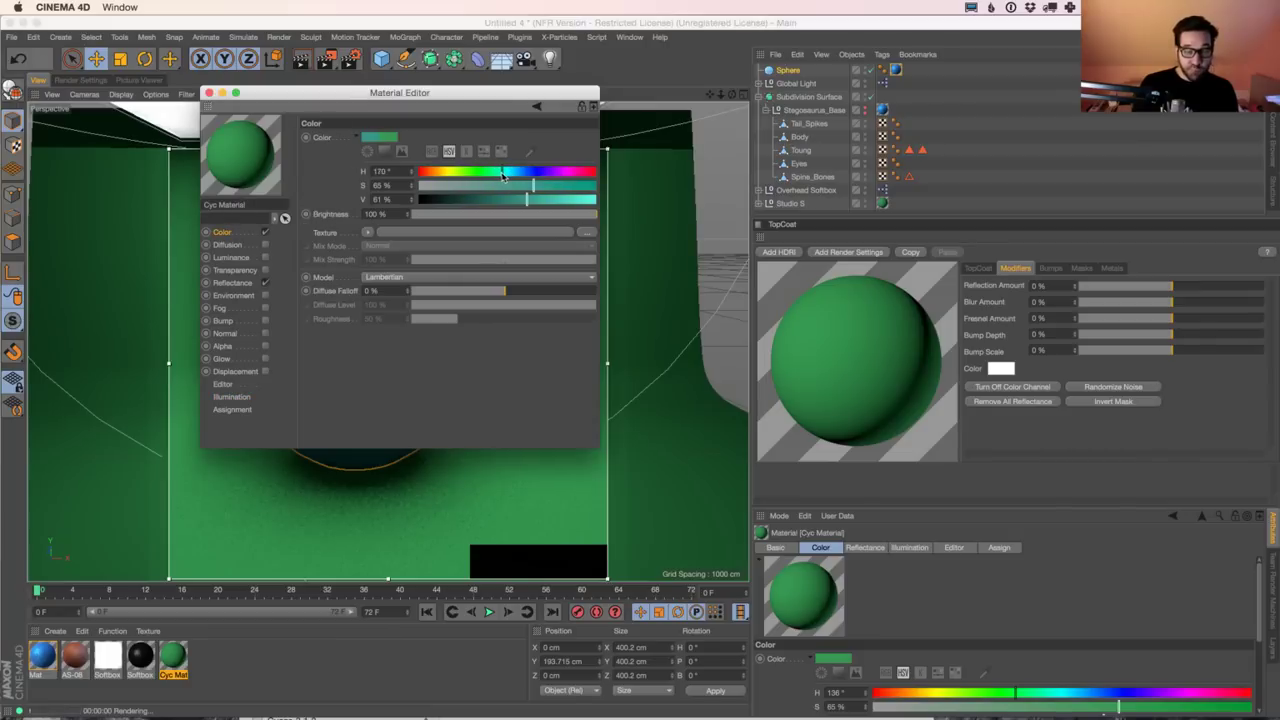
drag(506, 174, 507, 184)
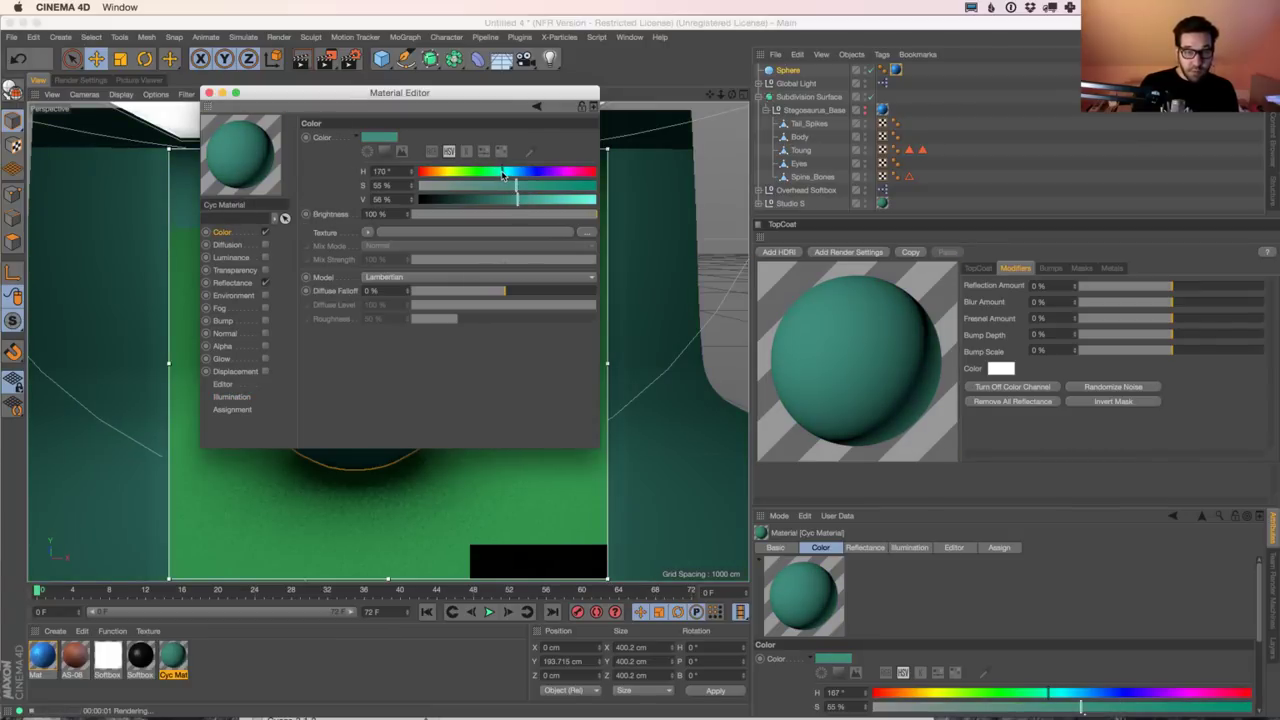
drag(225, 97, 644, 213)
click(628, 208)
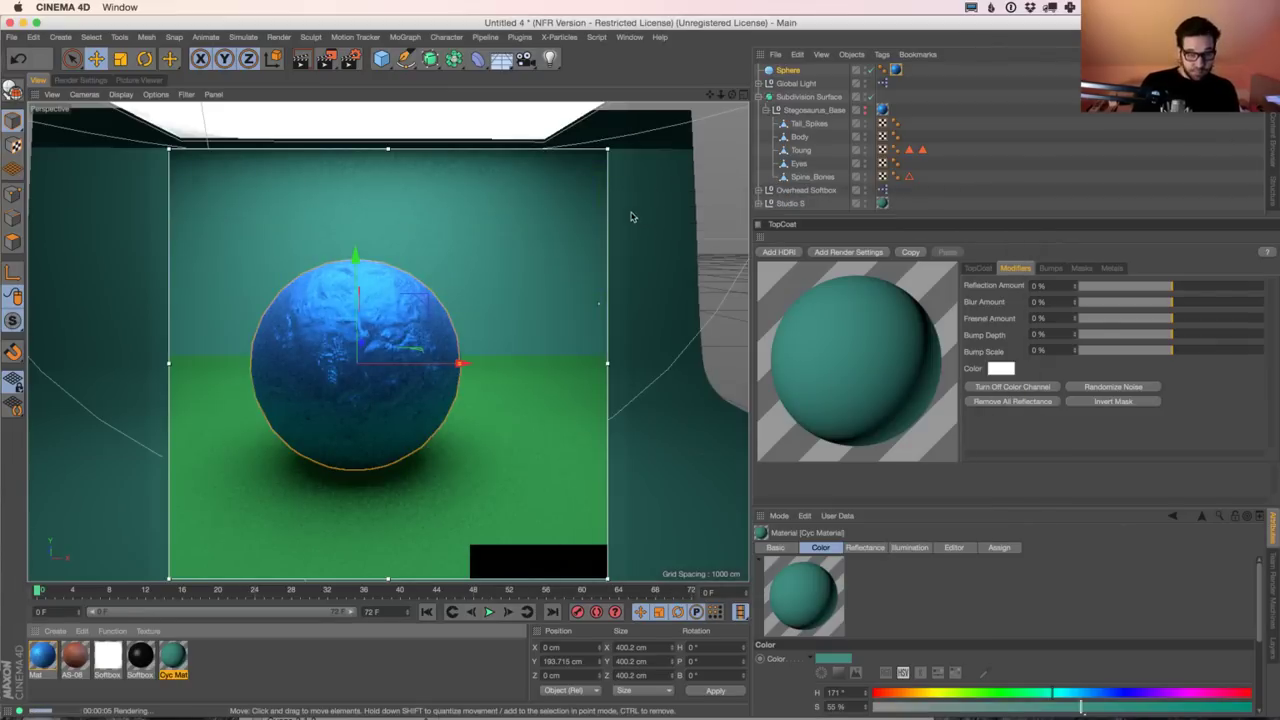
Step: Switch to the four-view layout and select the Overhead Softbox
click(742, 94)
click(806, 96)
click(813, 111)
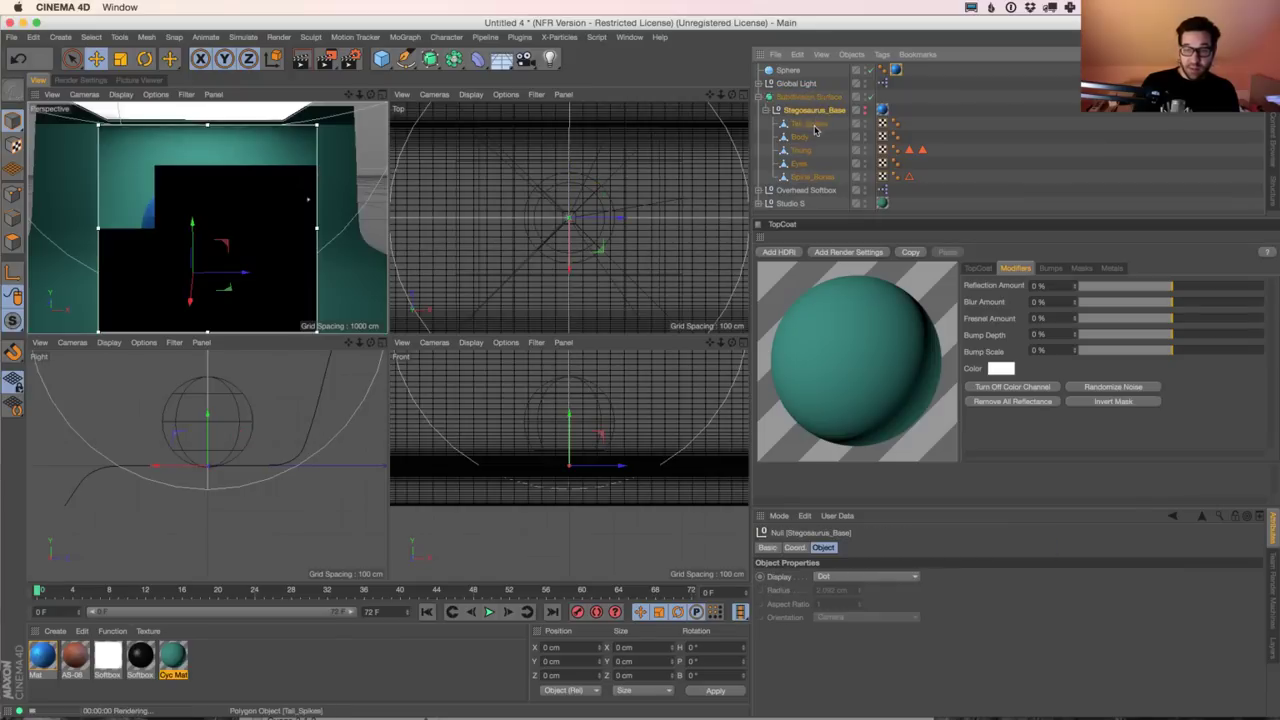
click(762, 97)
click(806, 109)
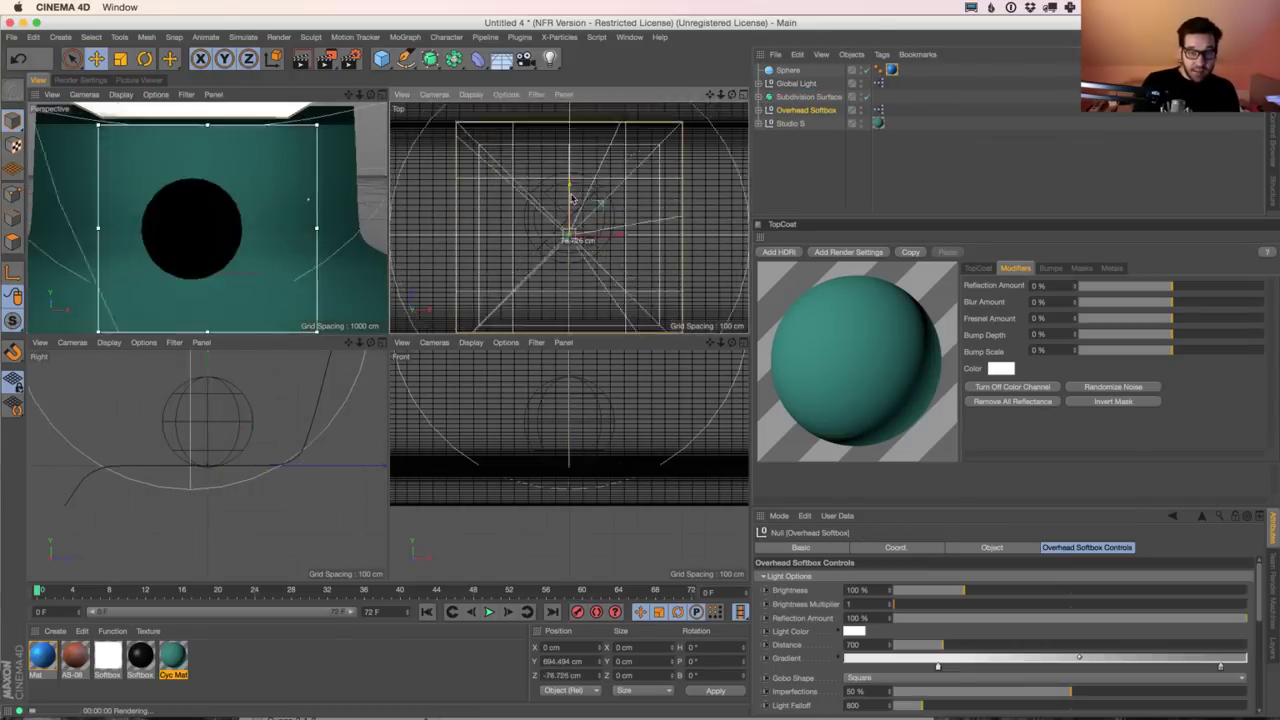
Step: Move the softbox further back and tilt it to P 10.8°
drag(572, 203, 570, 272)
click(145, 59)
click(381, 94)
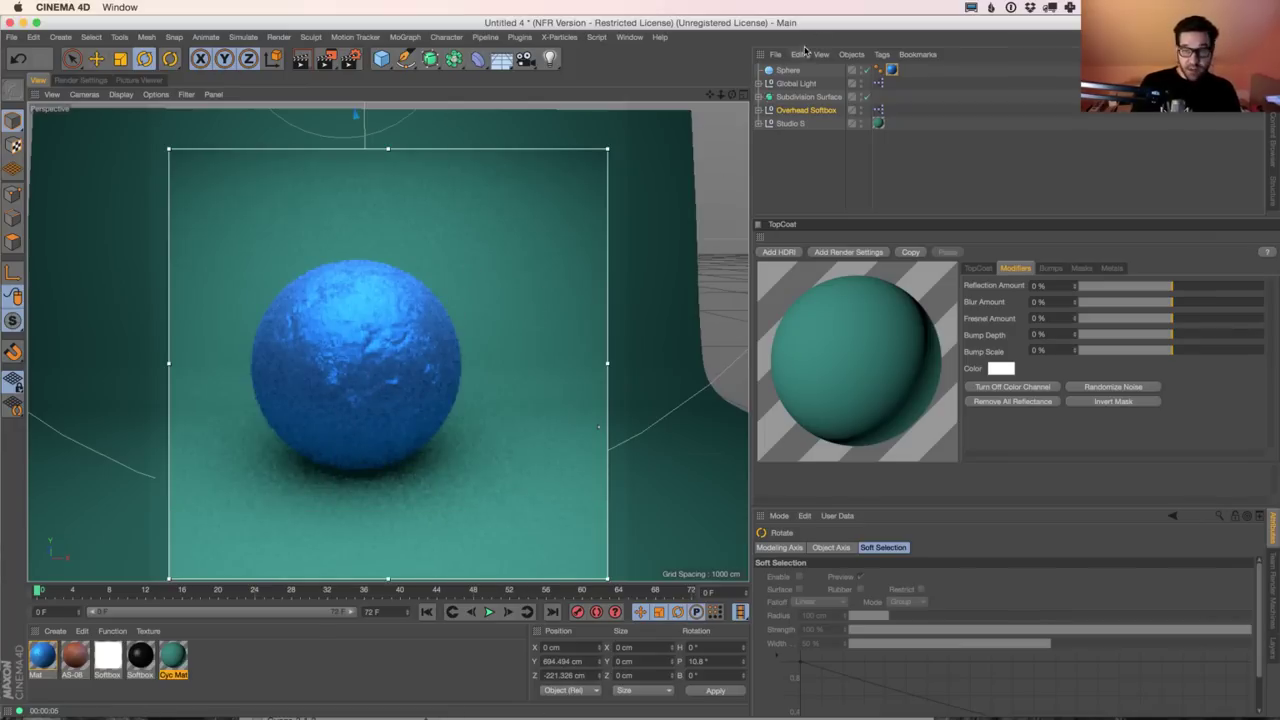
Step: Raise the sphere slightly along Y
click(398, 370)
key(e)
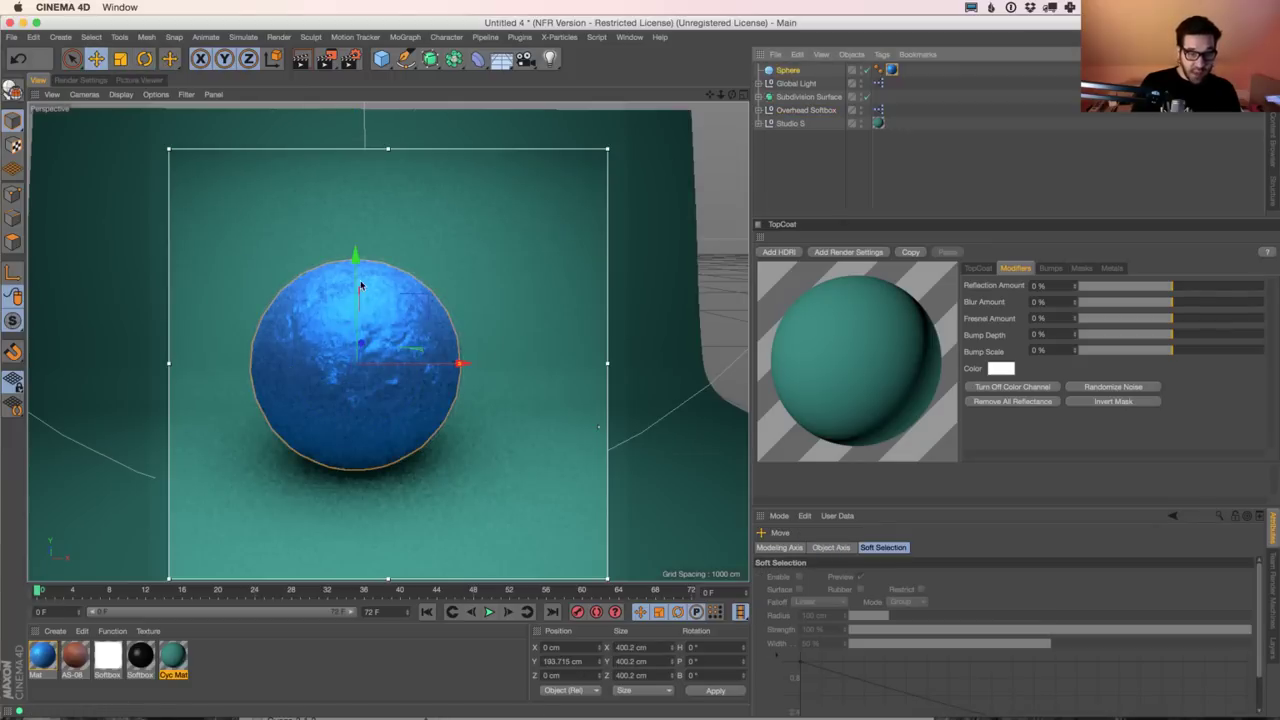
mouse_move(357, 296)
mouse_down()
mouse_move(358, 278)
mouse_move(362, 305)
mouse_up()
scroll(391, 353, up, 5)
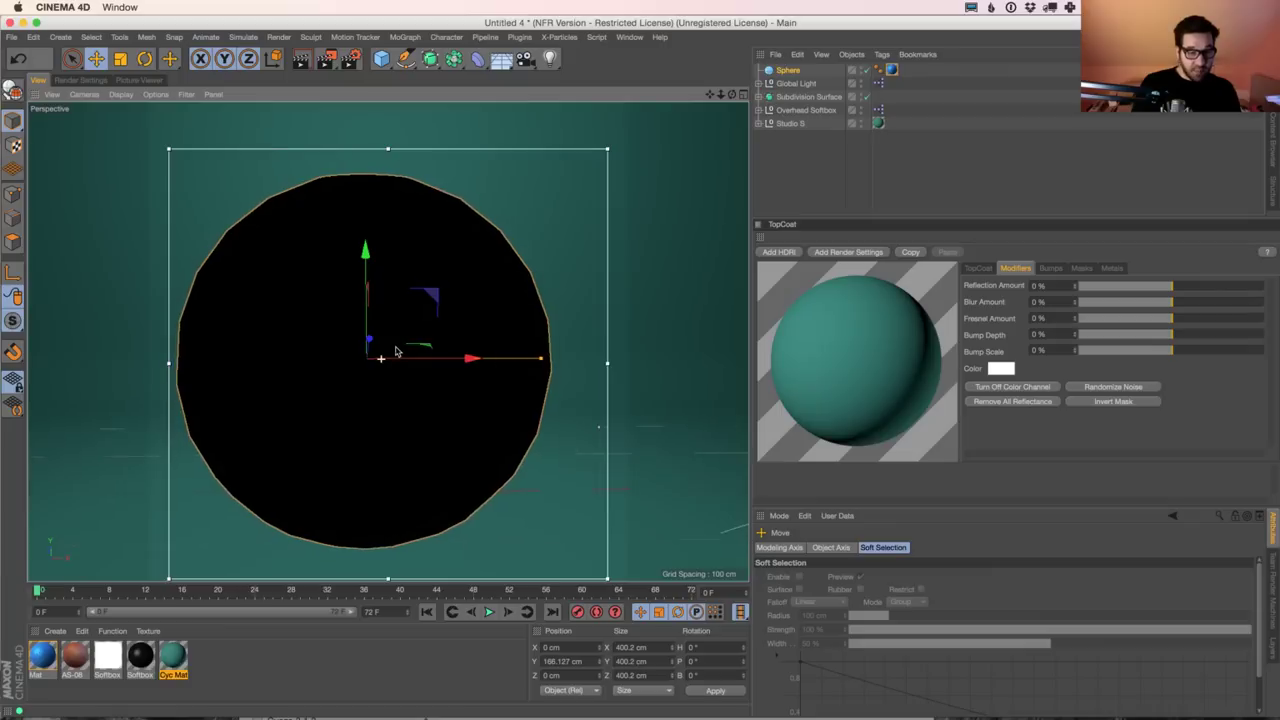
Step: Add a camera, look through it and set its focal length to 50 mm
drag(526, 58, 572, 76)
click(852, 70)
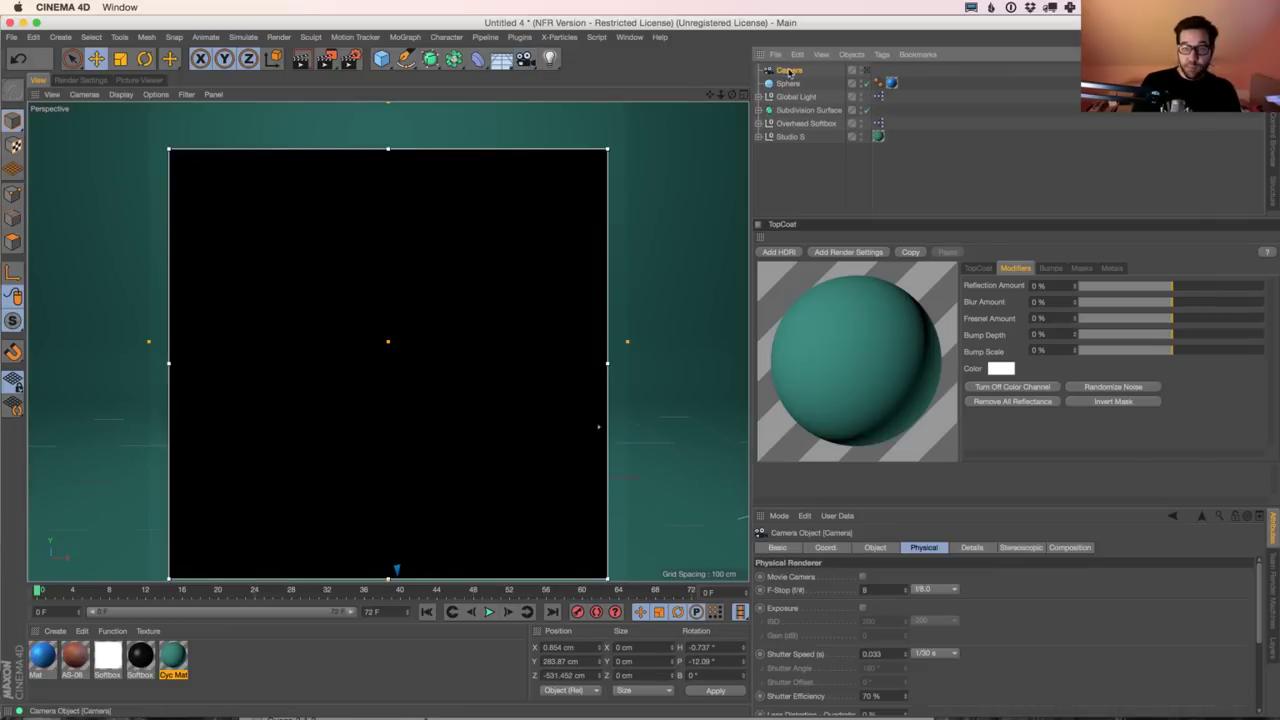
click(877, 547)
text(50)
key(Return)
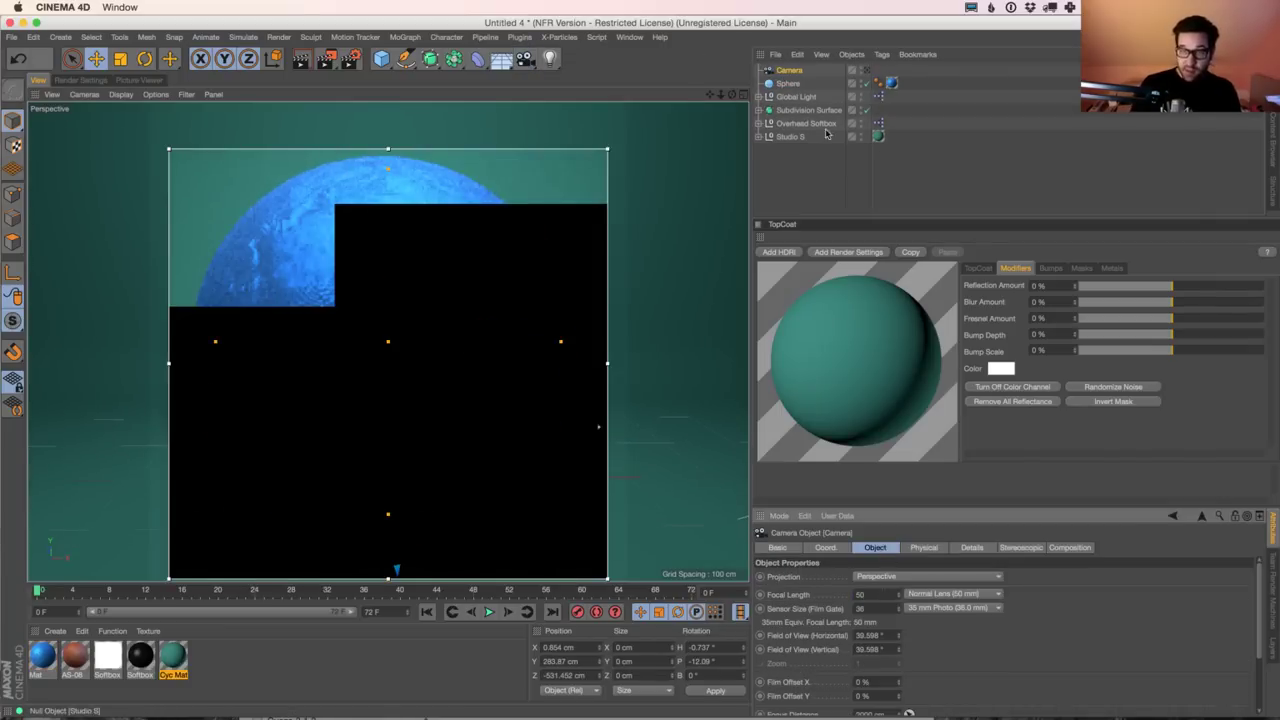
scroll(400, 369, down, 5)
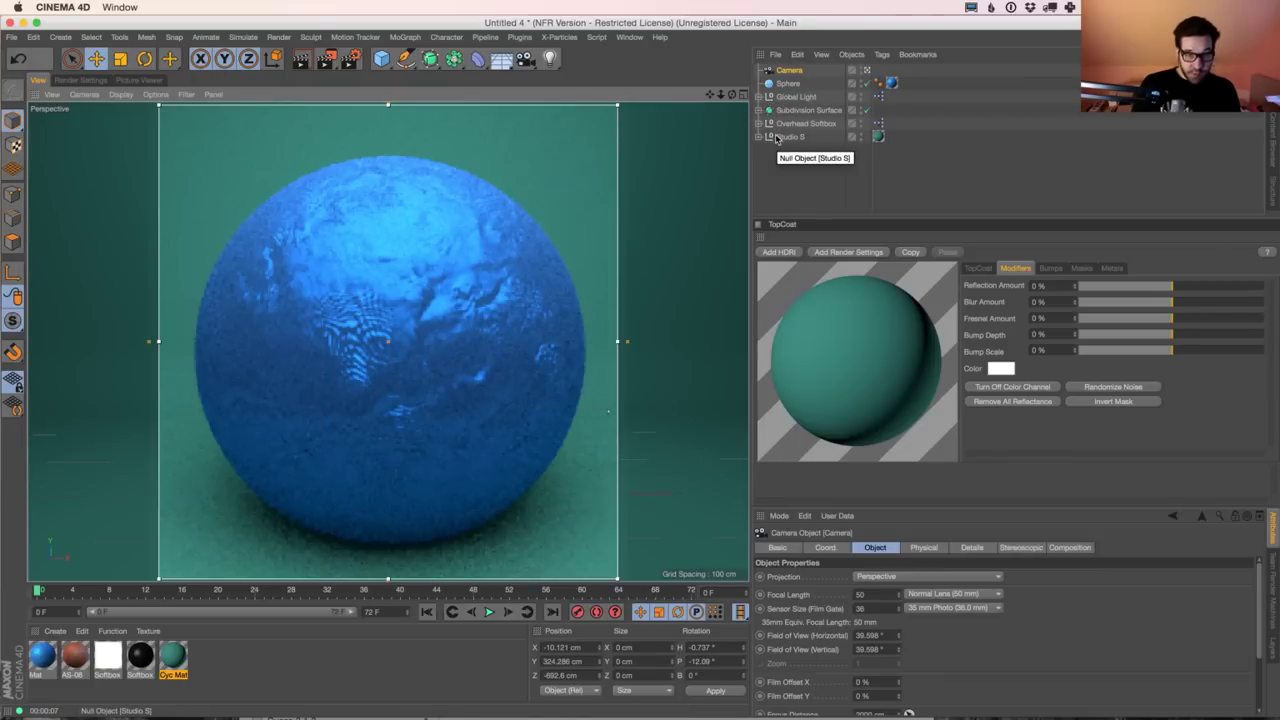
Step: Load the Mat material into TopCoat and swap its bump preset for a cracked, weathered surface
double_click(42, 655)
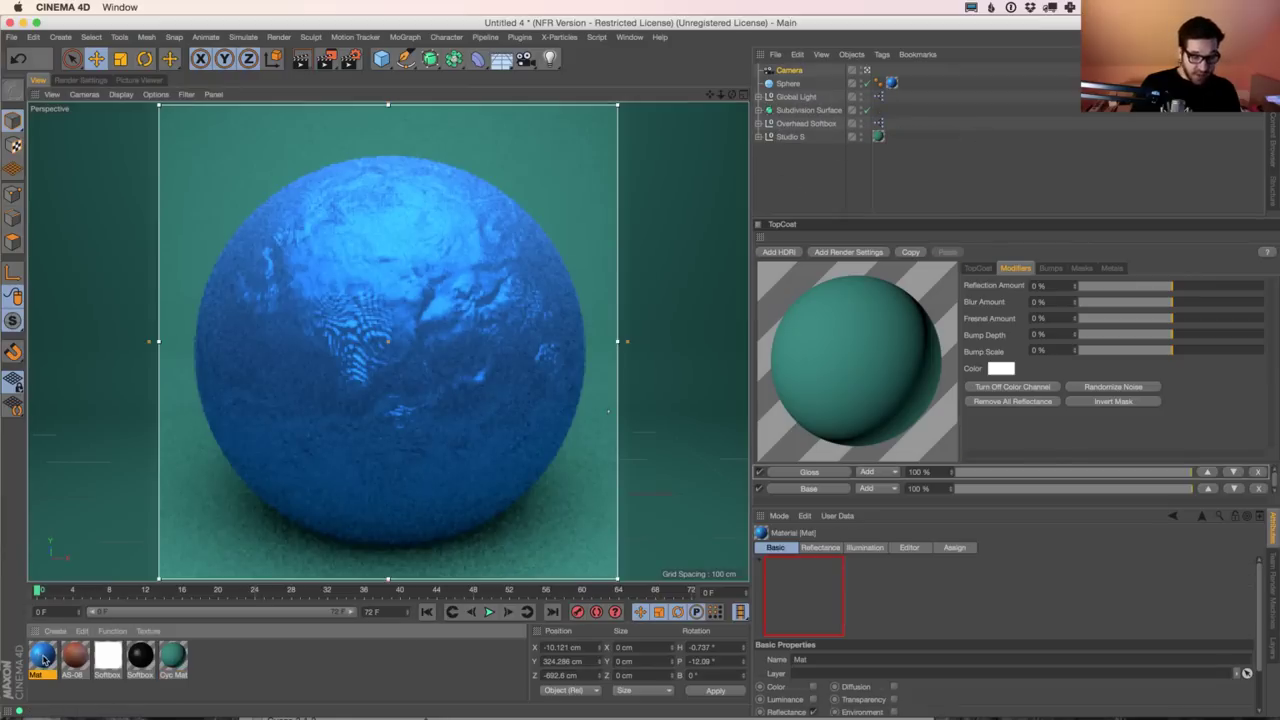
click(208, 92)
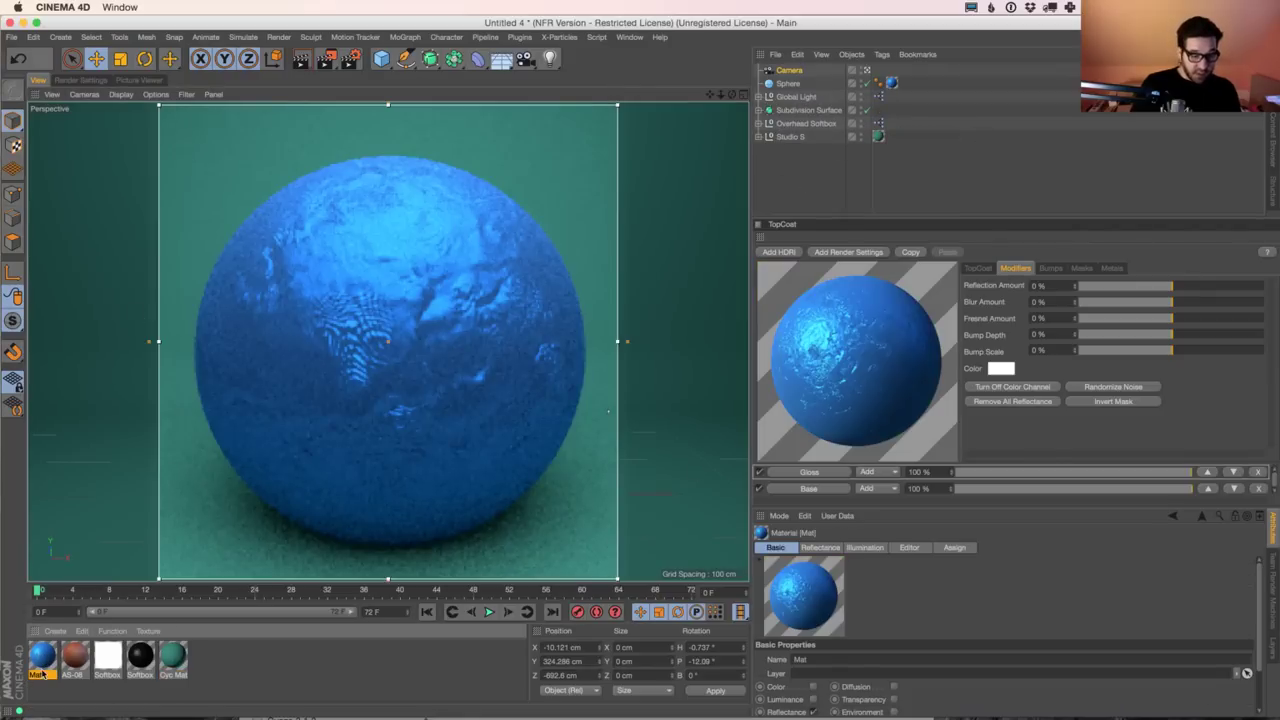
click(1051, 268)
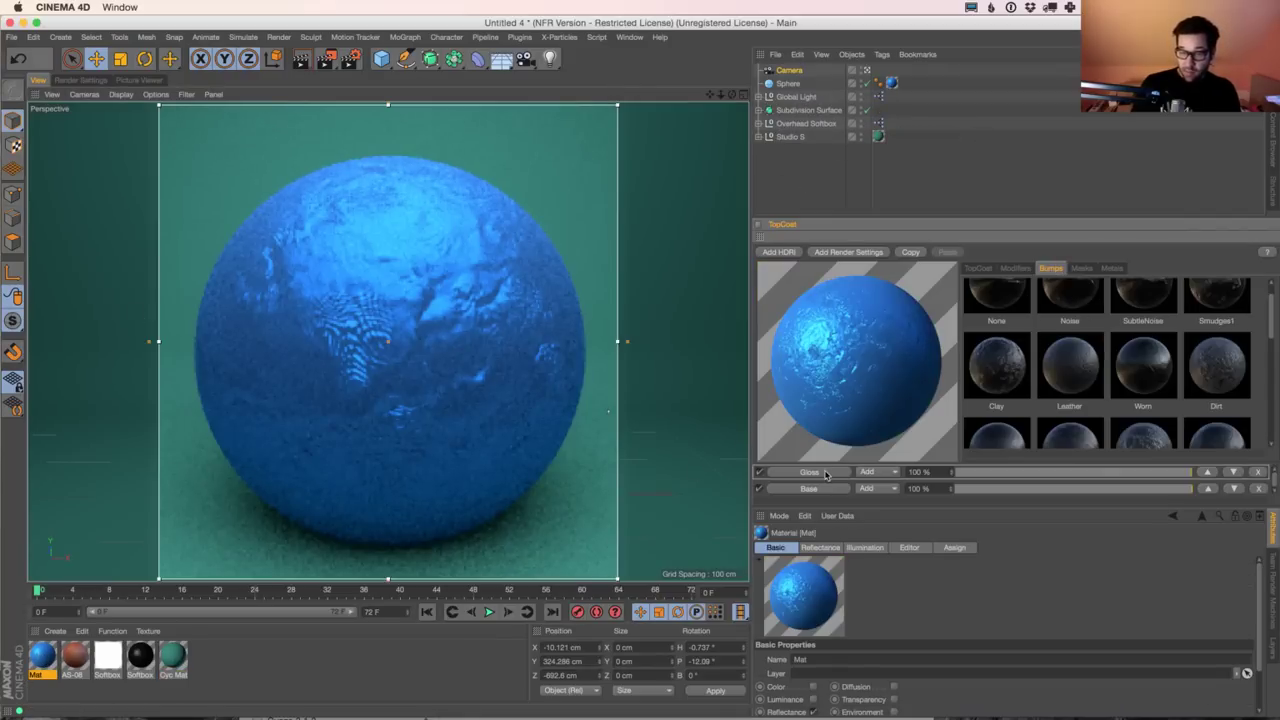
click(1020, 268)
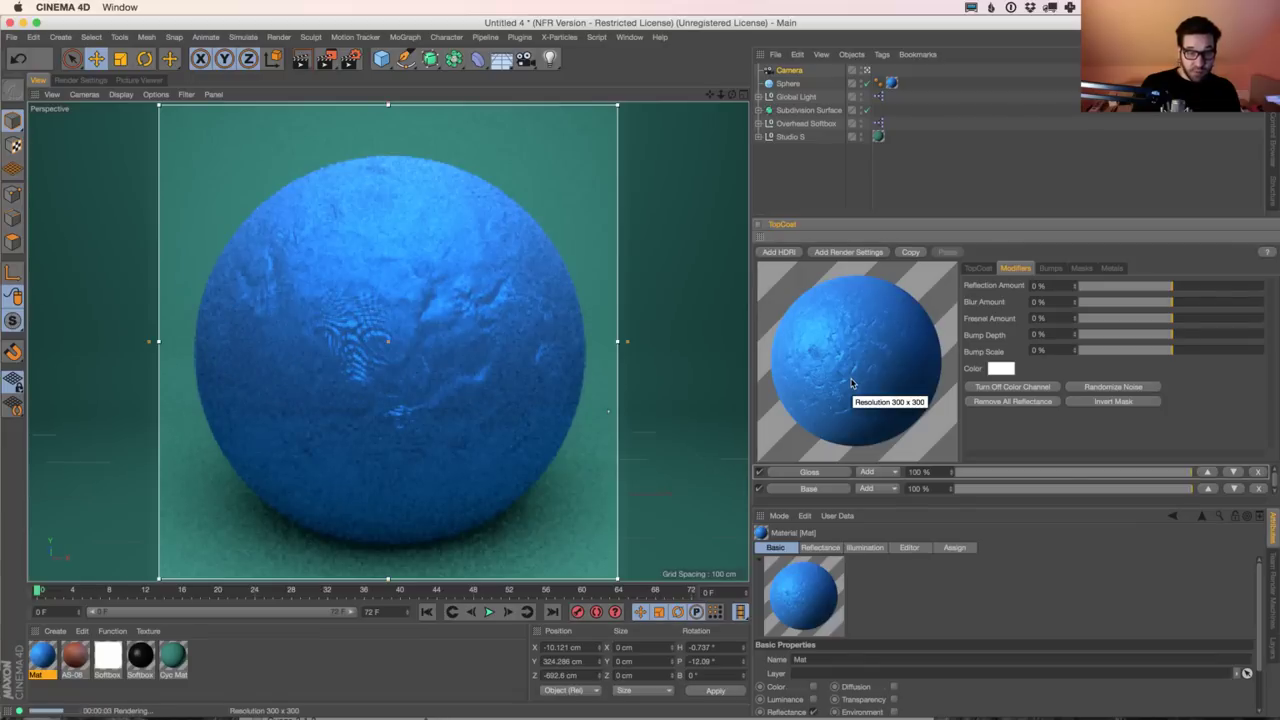
click(1050, 268)
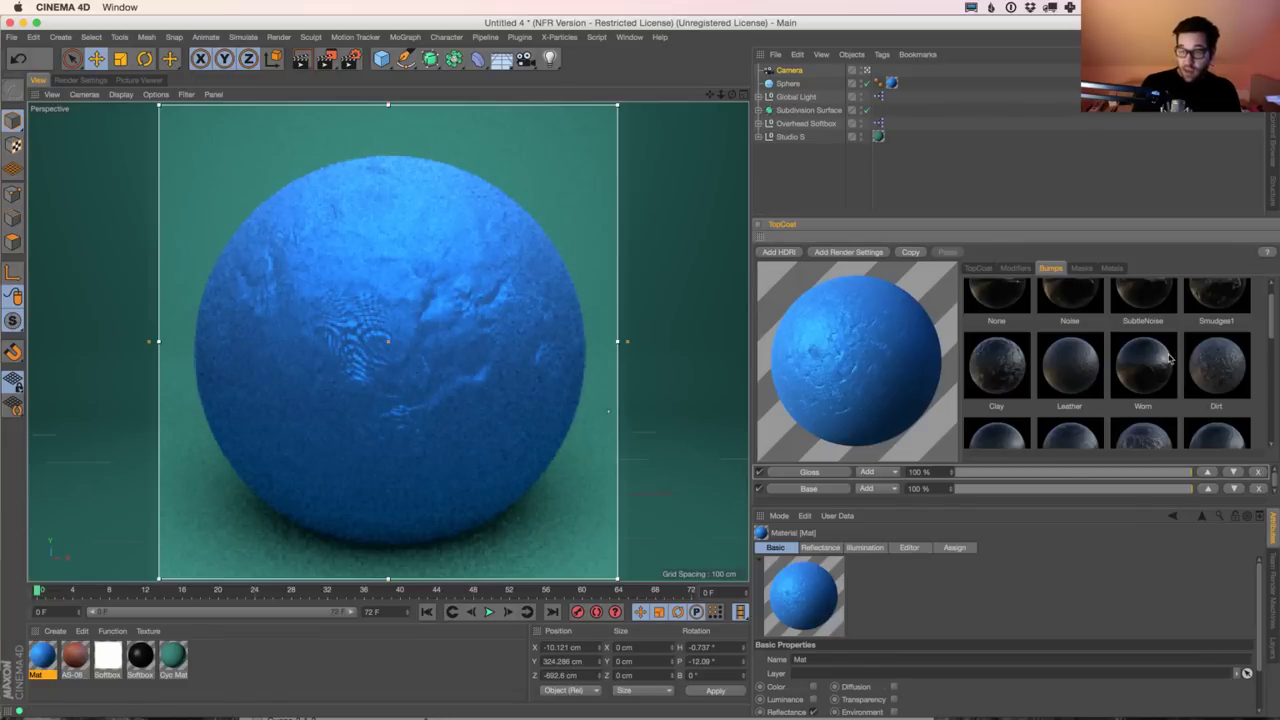
click(1015, 268)
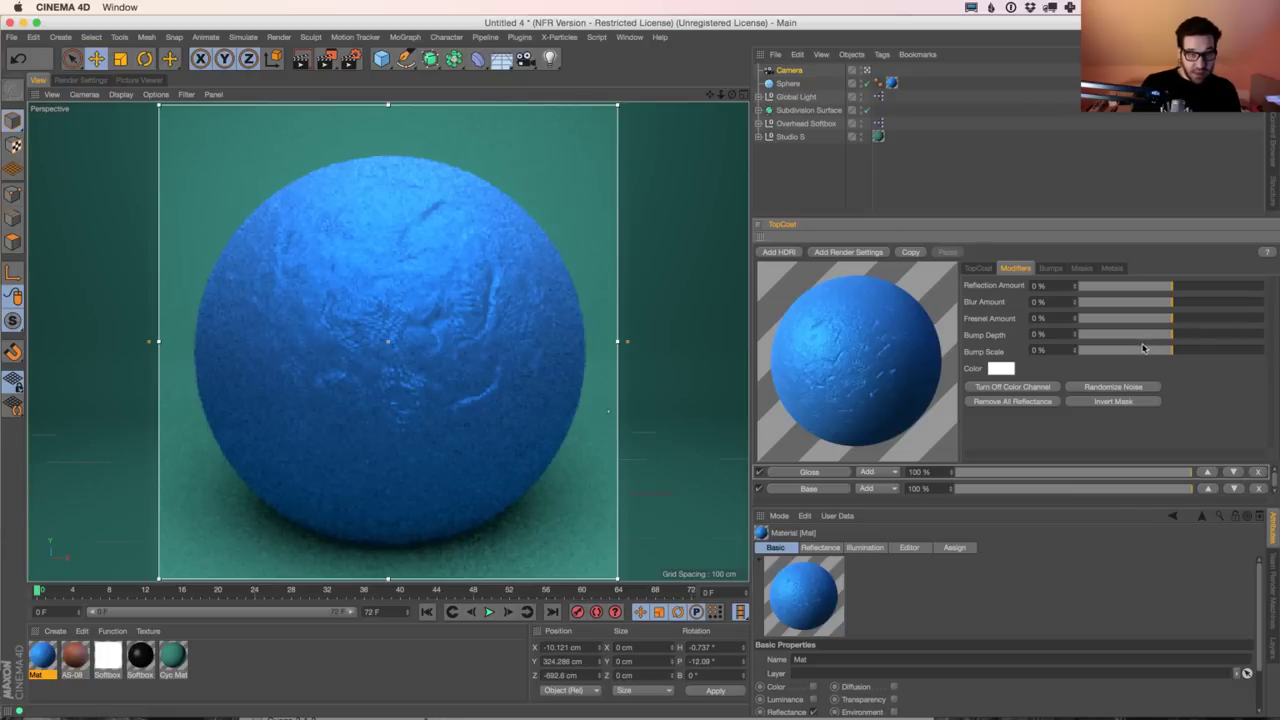
Step: Select the GI Medium render preset and start a Team Render to the Picture Viewer
click(81, 80)
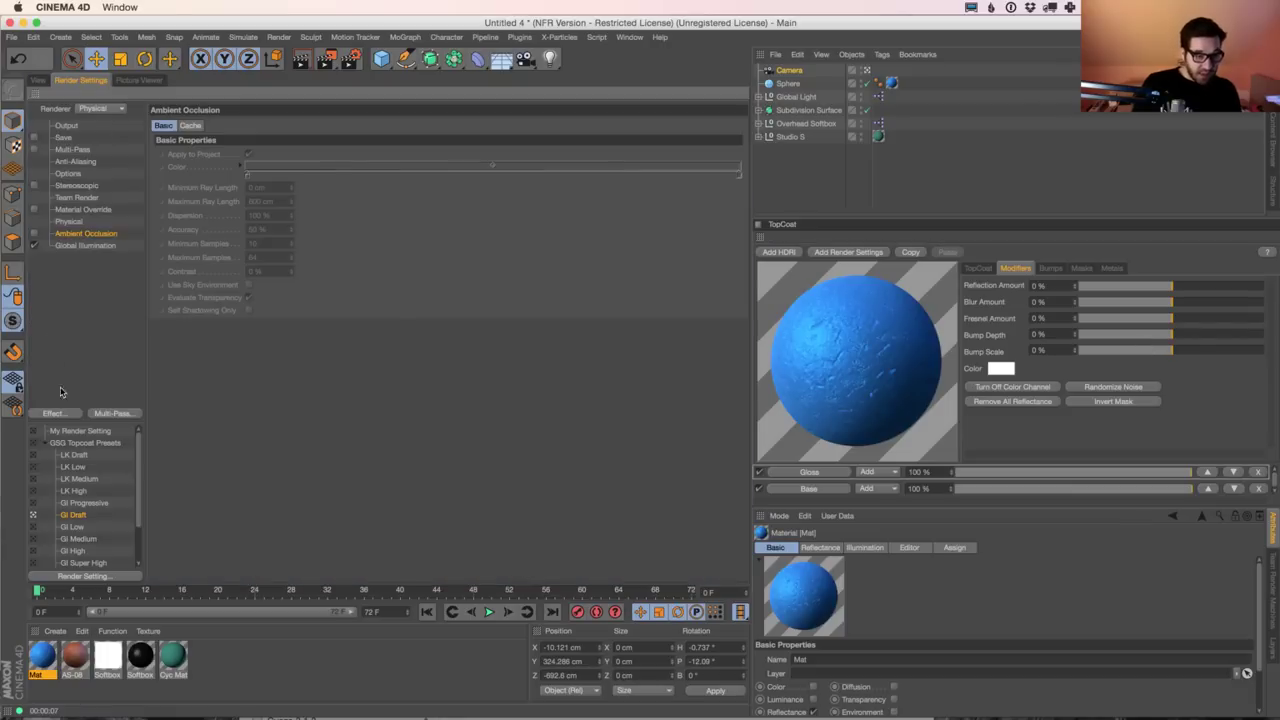
click(32, 539)
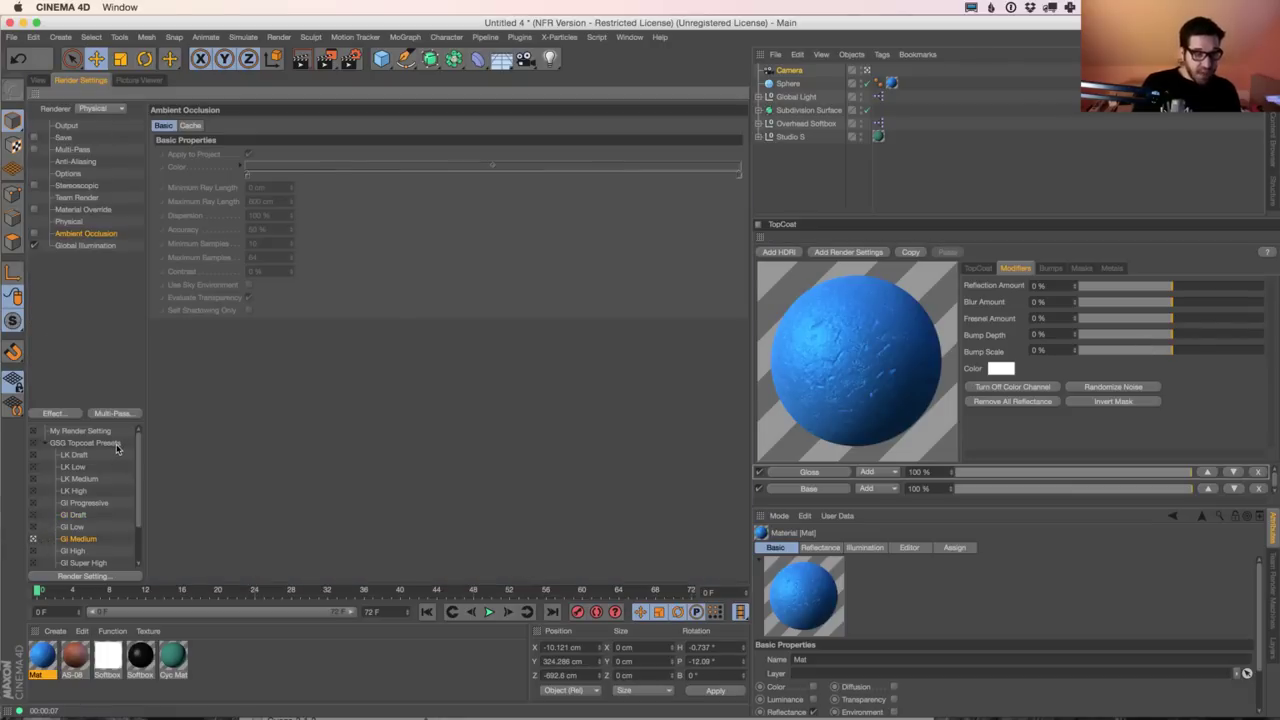
key(shift+r)
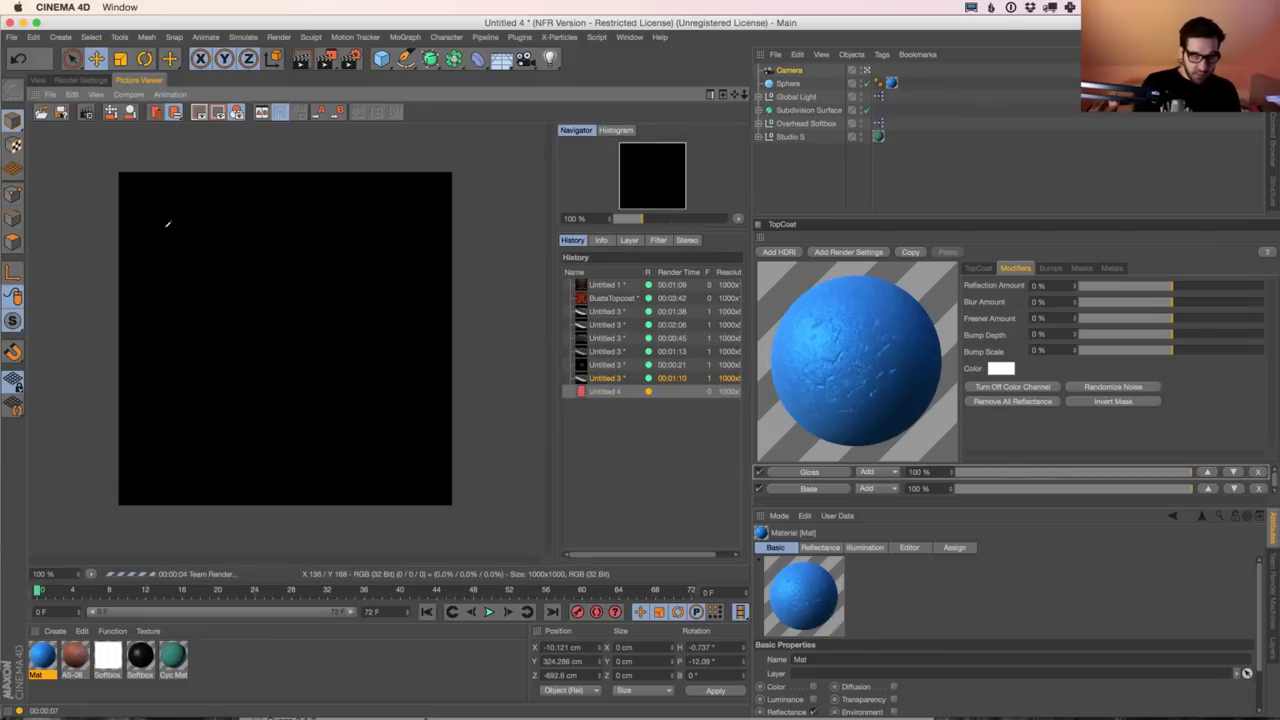
Step: Switch between Chrome and Cinema 4D, leaving Chrome in front and shifted left
key(super+Tab)
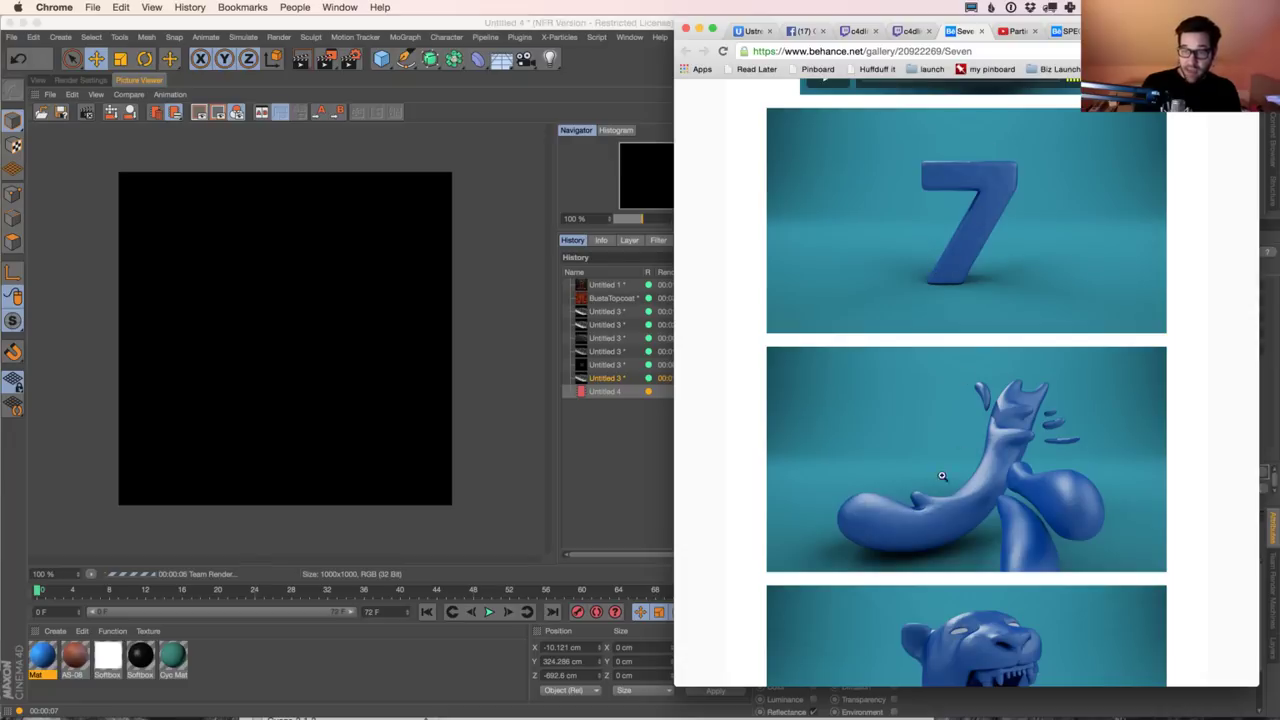
key(super+Tab)
key(super+Tab)
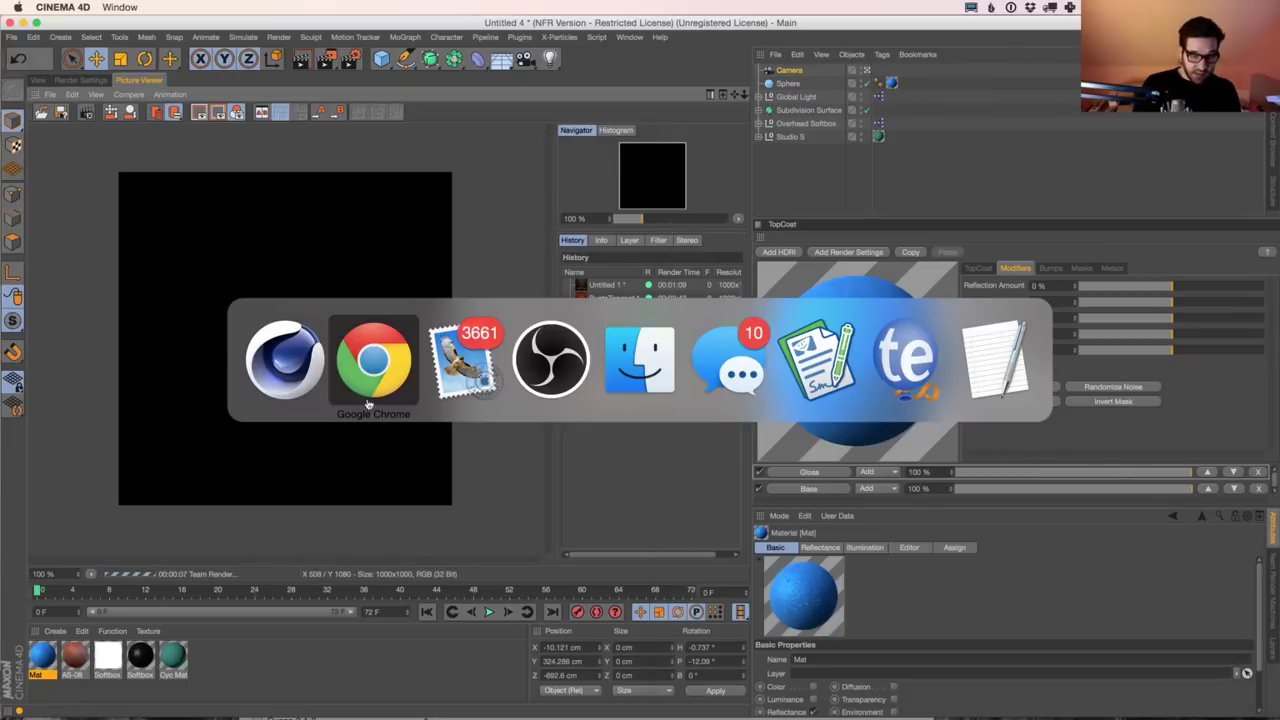
drag(834, 26, 692, 12)
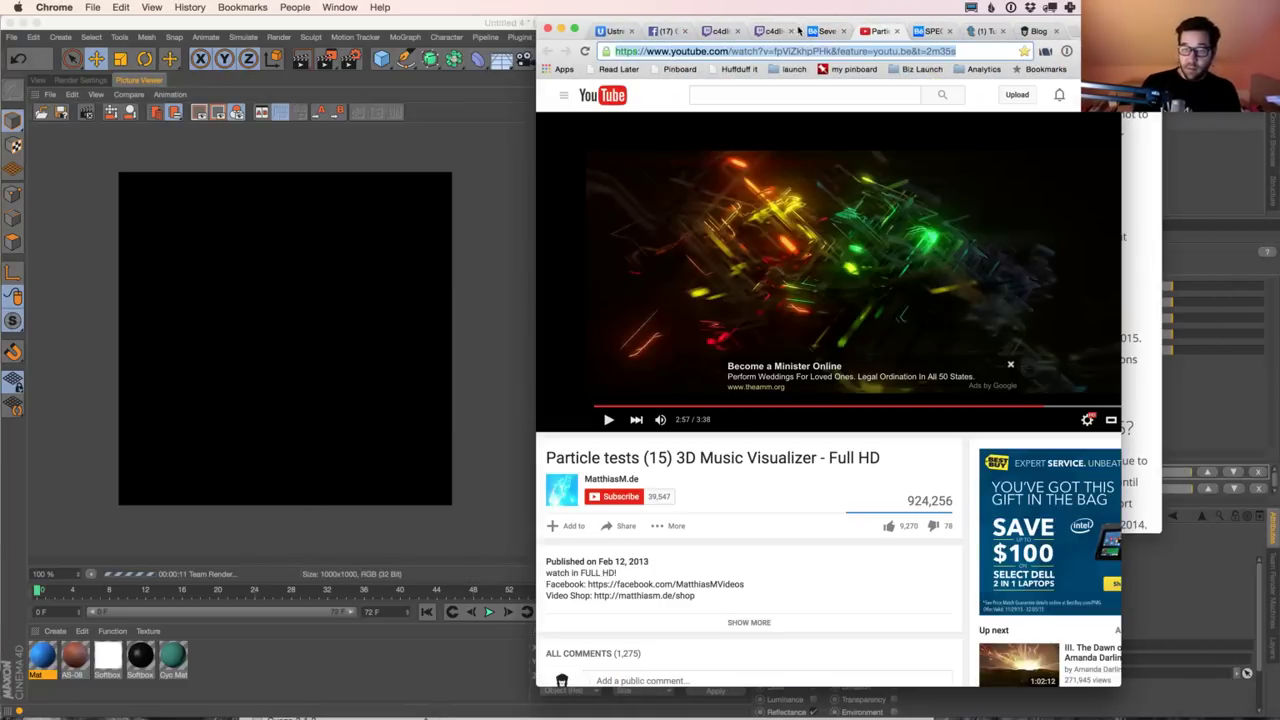
Step: Go past the Particle tests and Behance tabs to the c4dlive chat and open its bg.jpg link
click(876, 31)
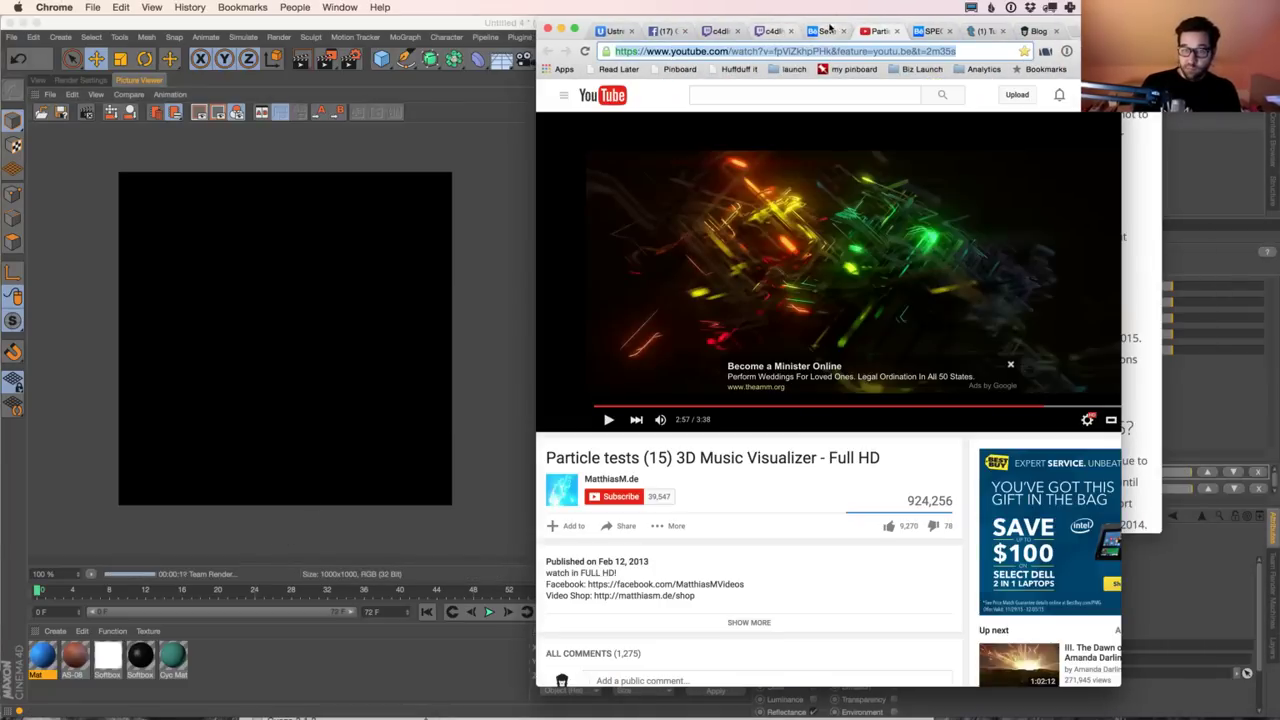
click(822, 31)
click(775, 31)
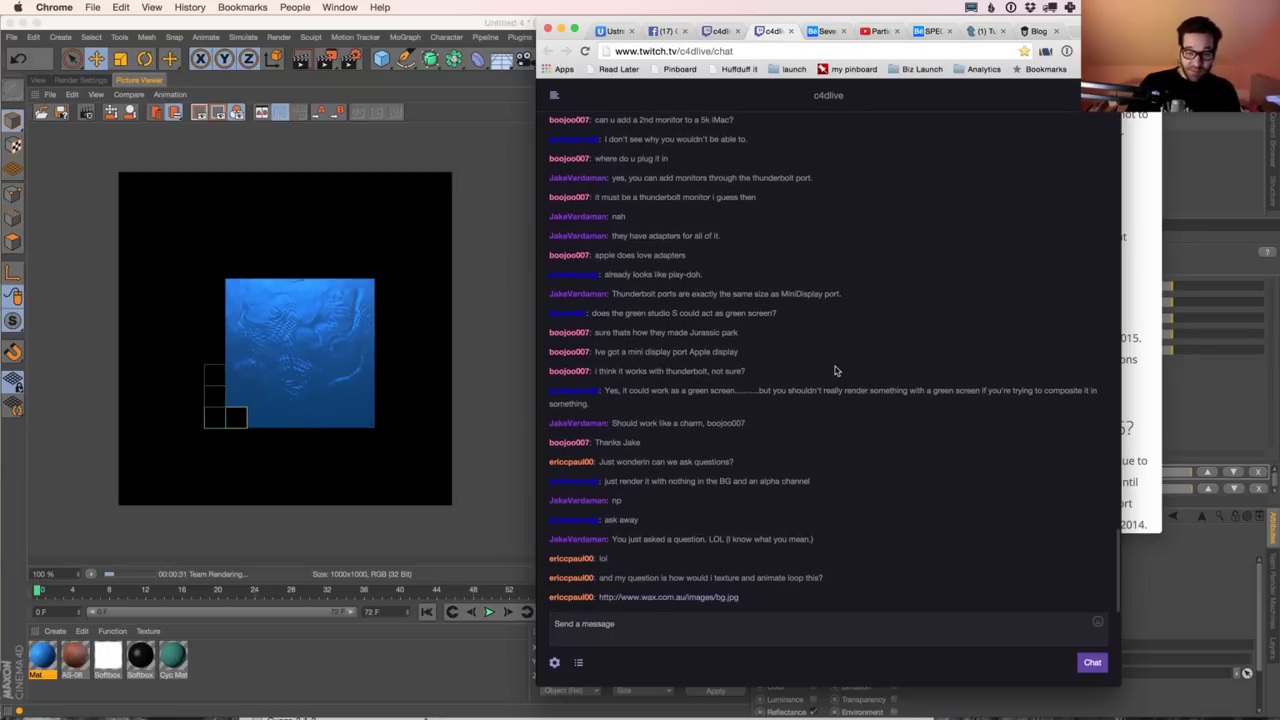
click(687, 600)
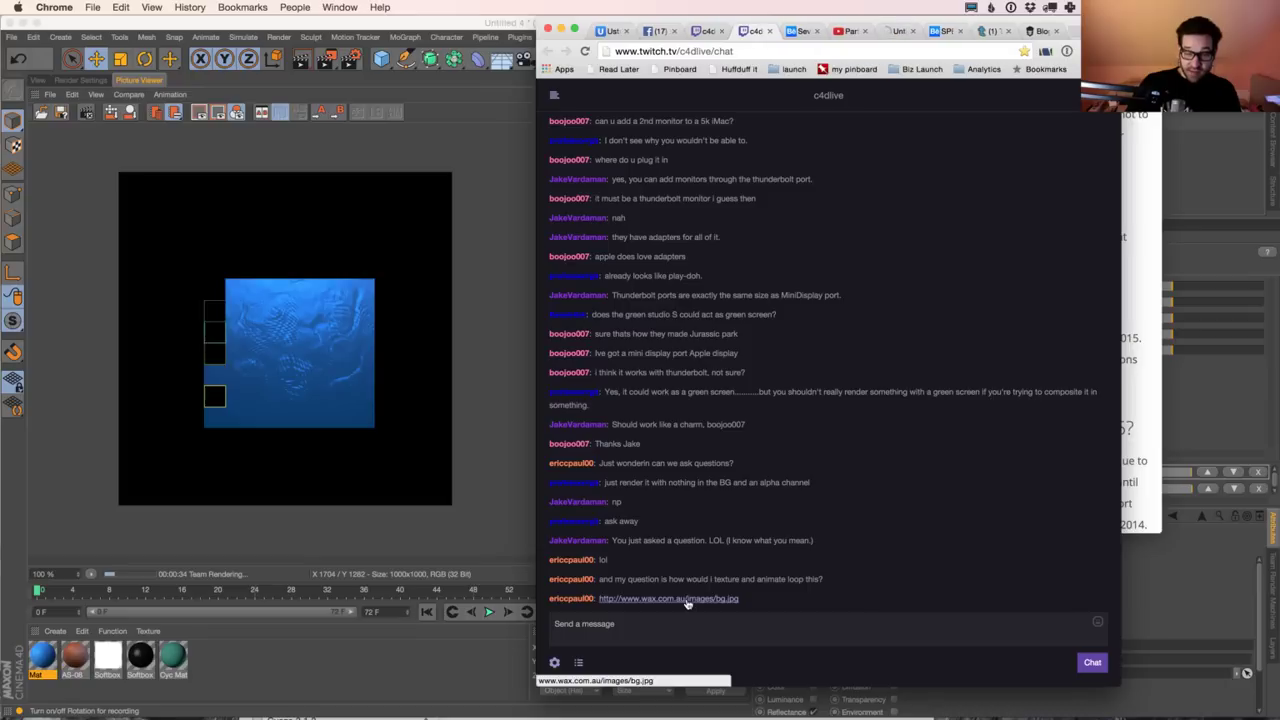
Step: View bg.jpg, nudge Chrome left, cycle through the YouTube and chat tabs, then return to Cinema 4D
click(899, 34)
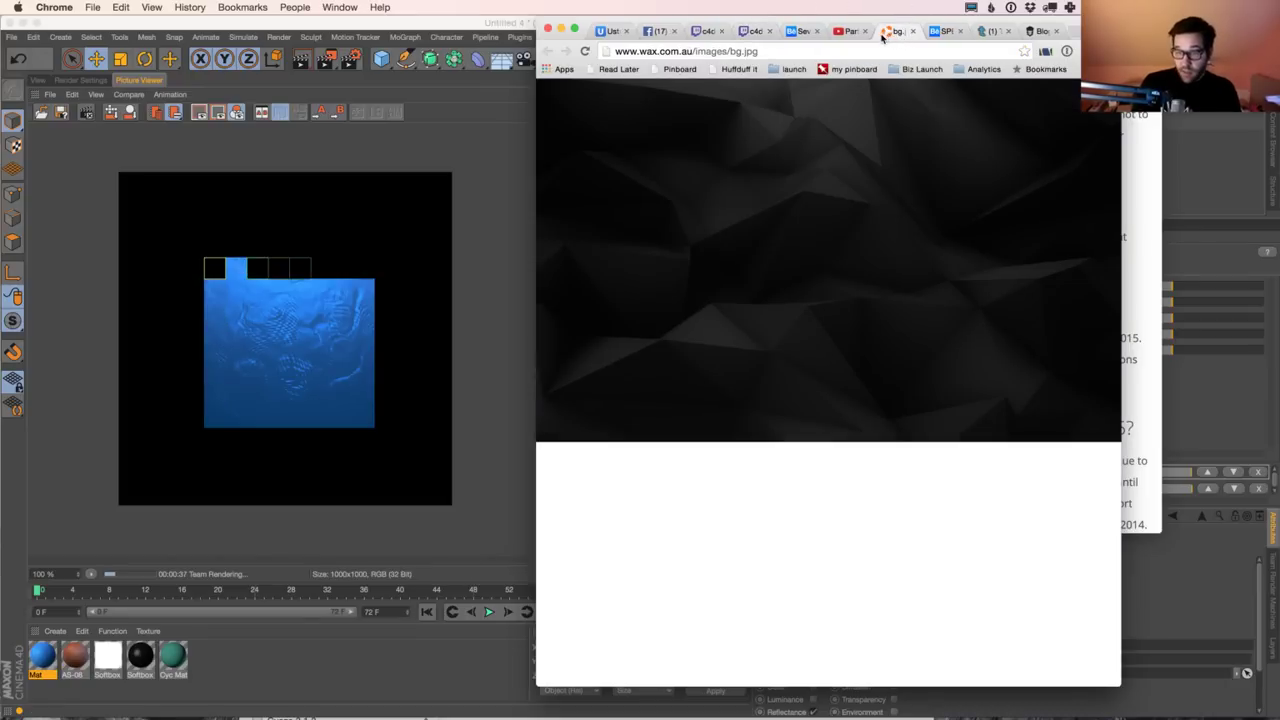
drag(919, 16, 881, 16)
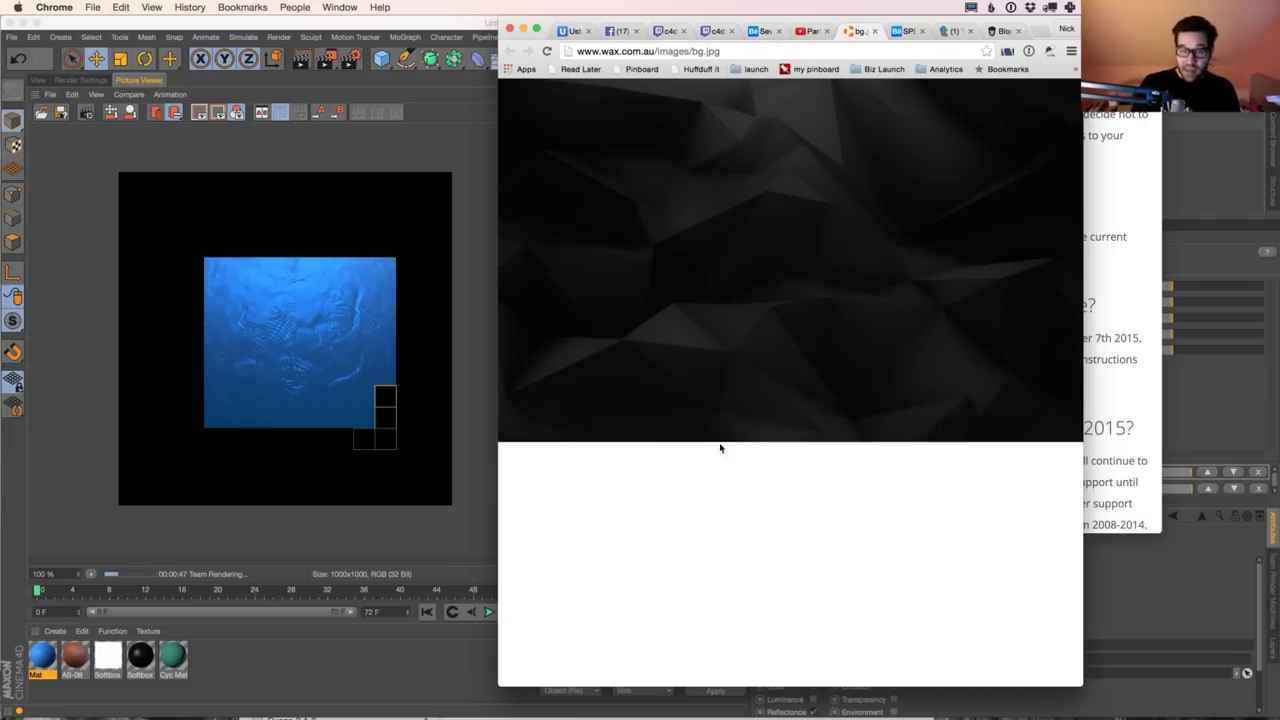
click(812, 31)
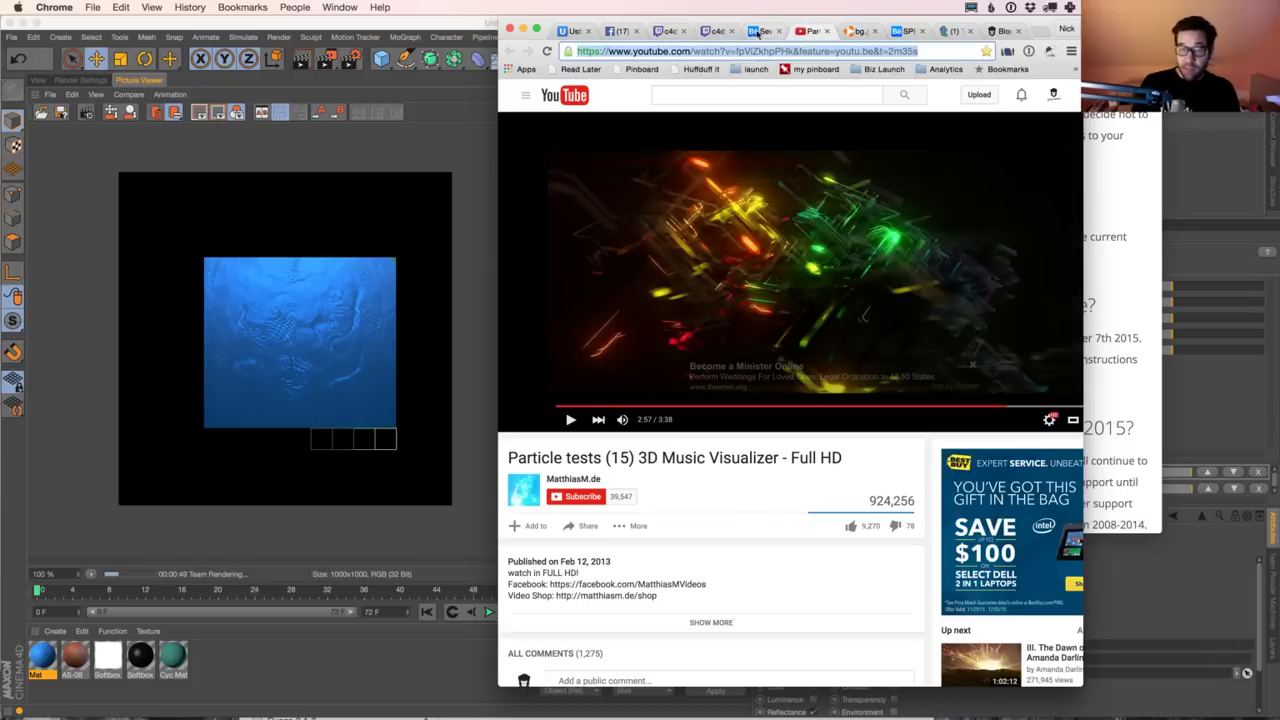
click(756, 32)
click(718, 36)
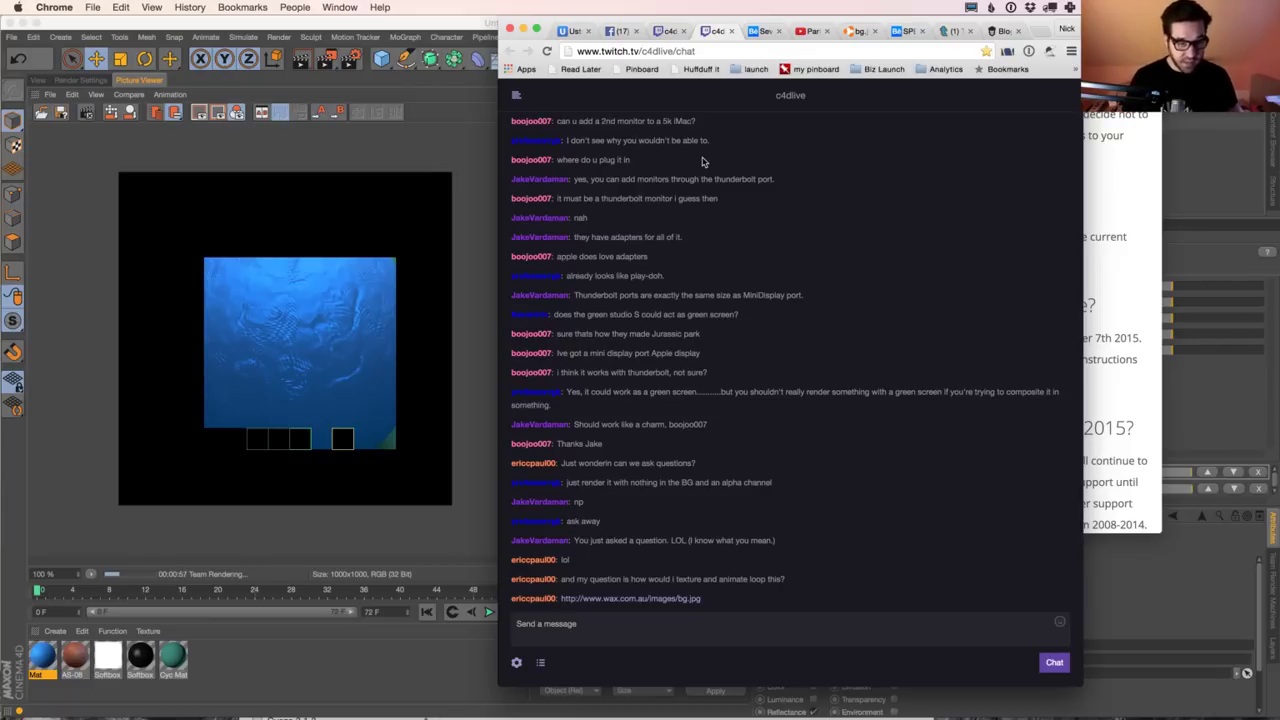
click(310, 150)
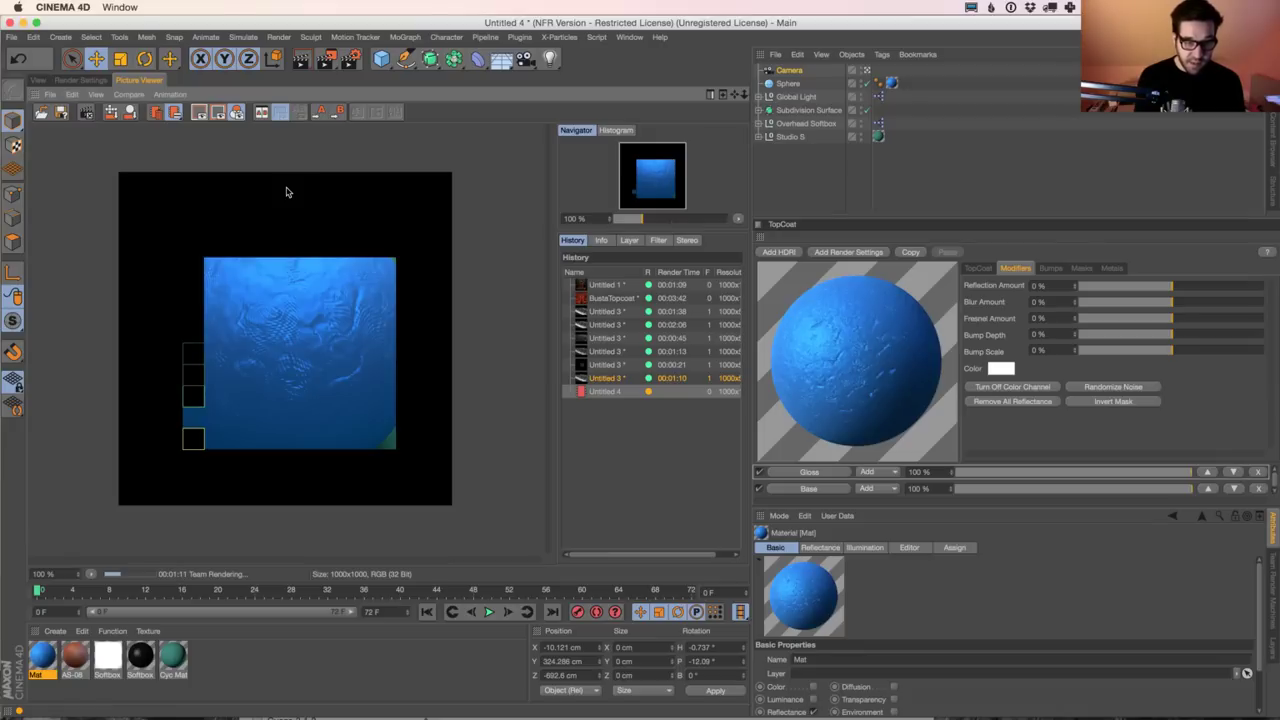
Step: Refresh the TopCoat preview, re-render the perspective view, and check the render history
click(39, 80)
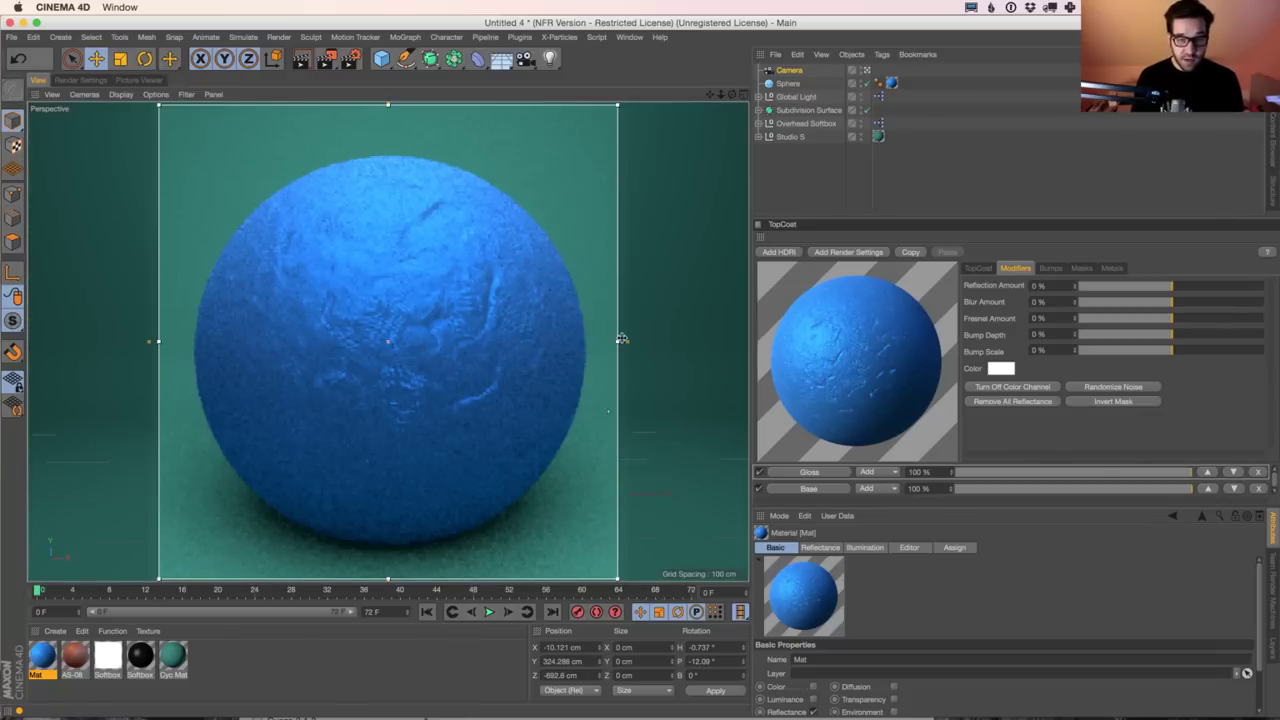
click(1146, 351)
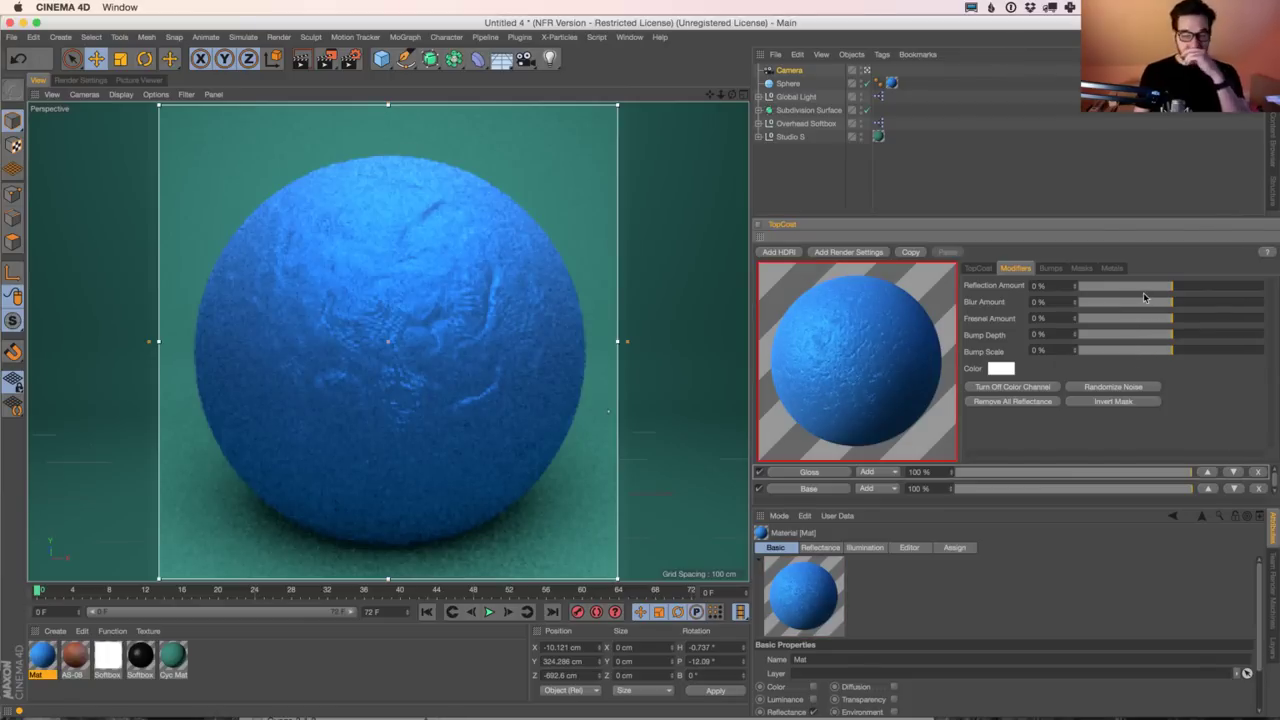
click(606, 418)
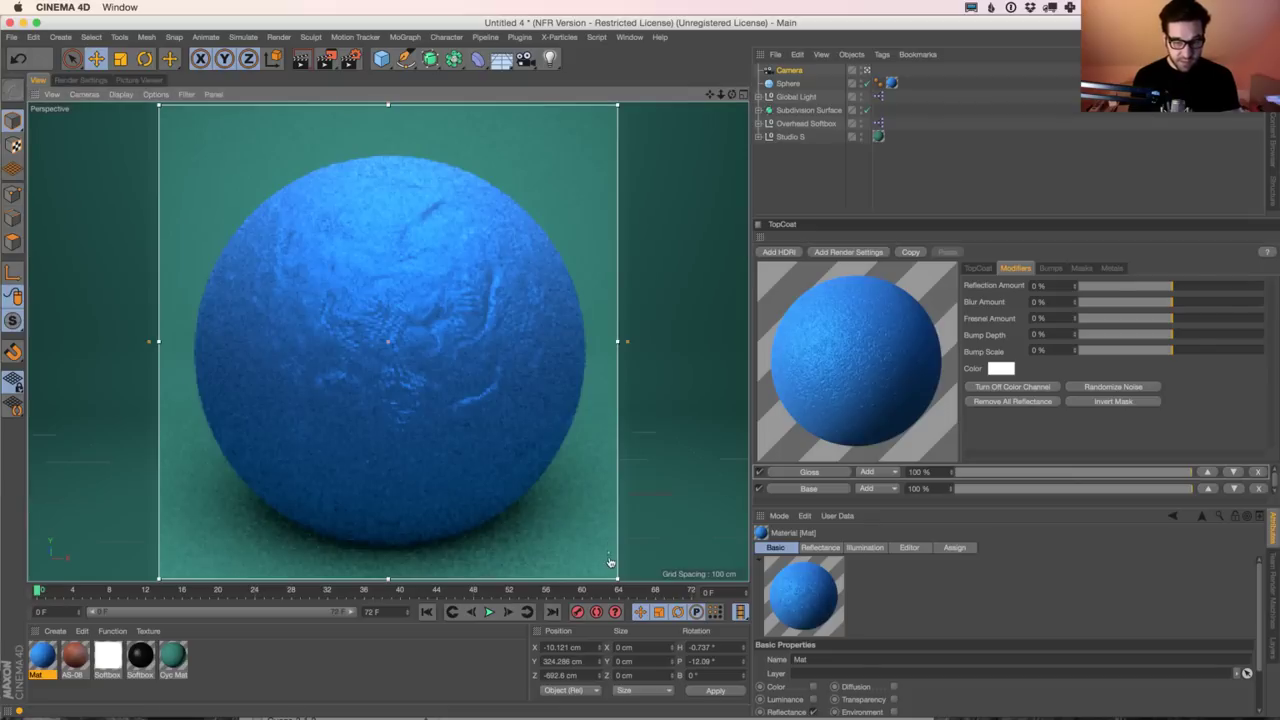
key(super+r)
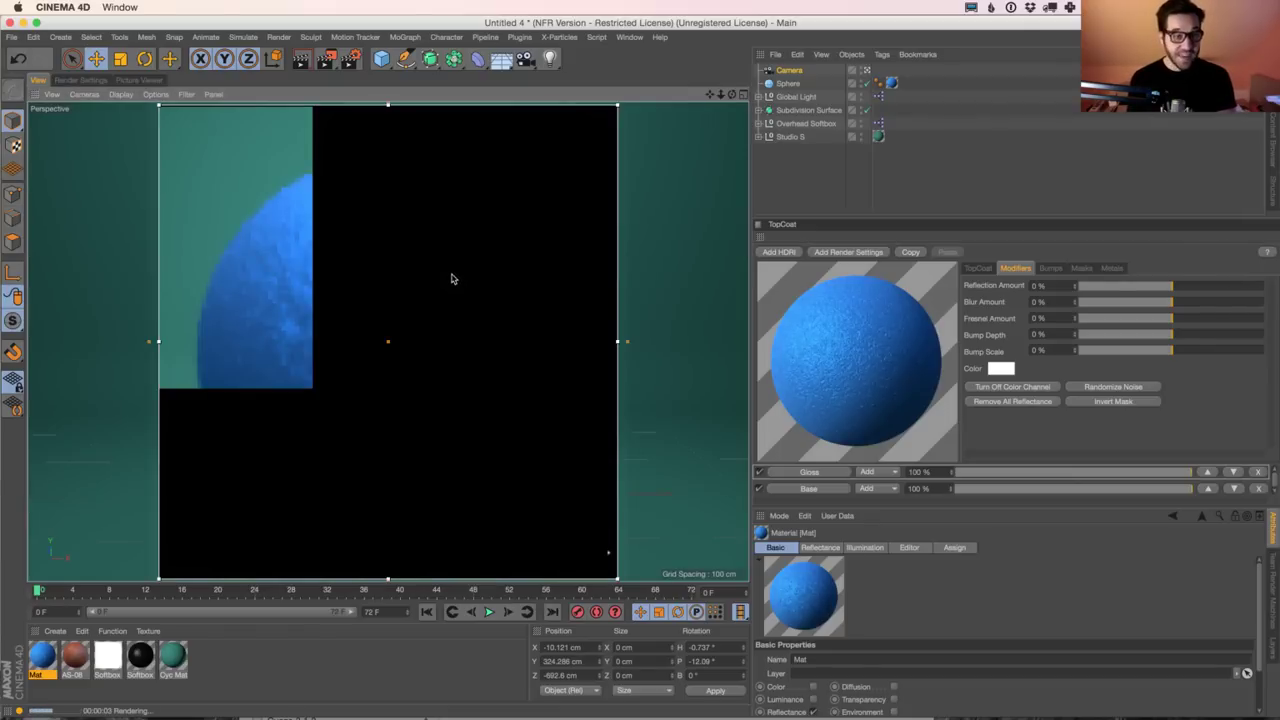
click(85, 81)
click(140, 81)
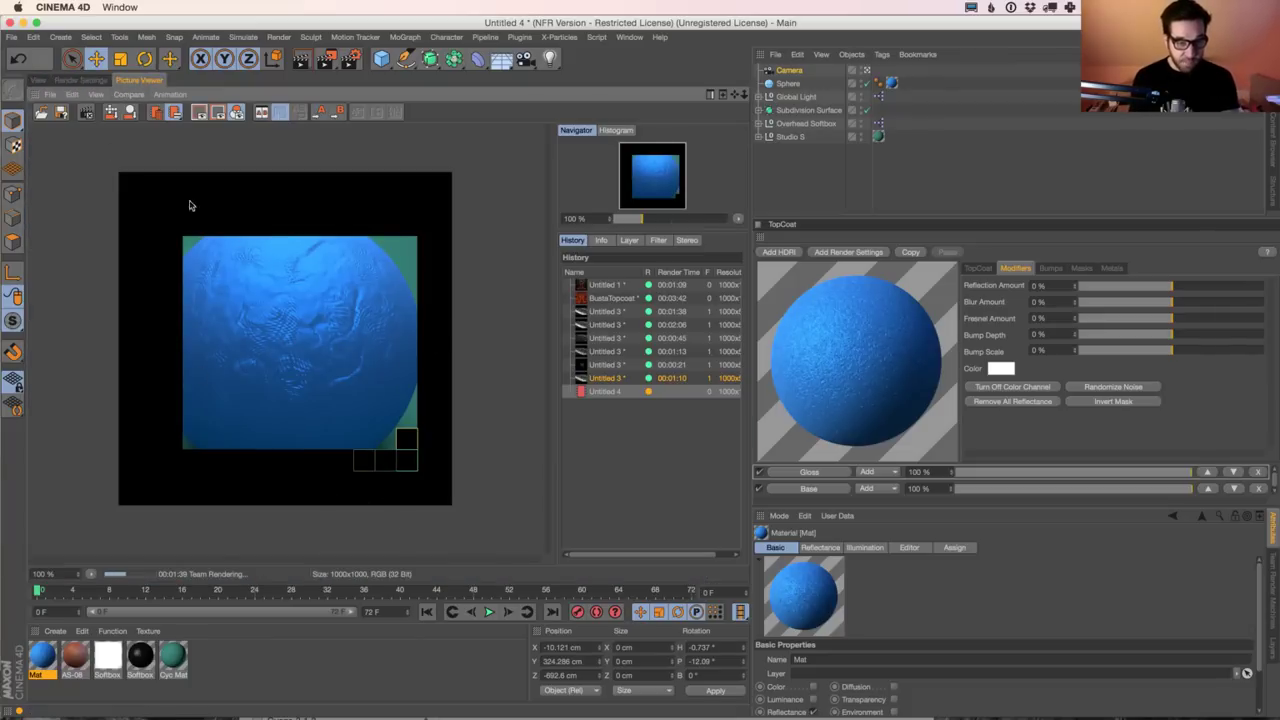
click(40, 79)
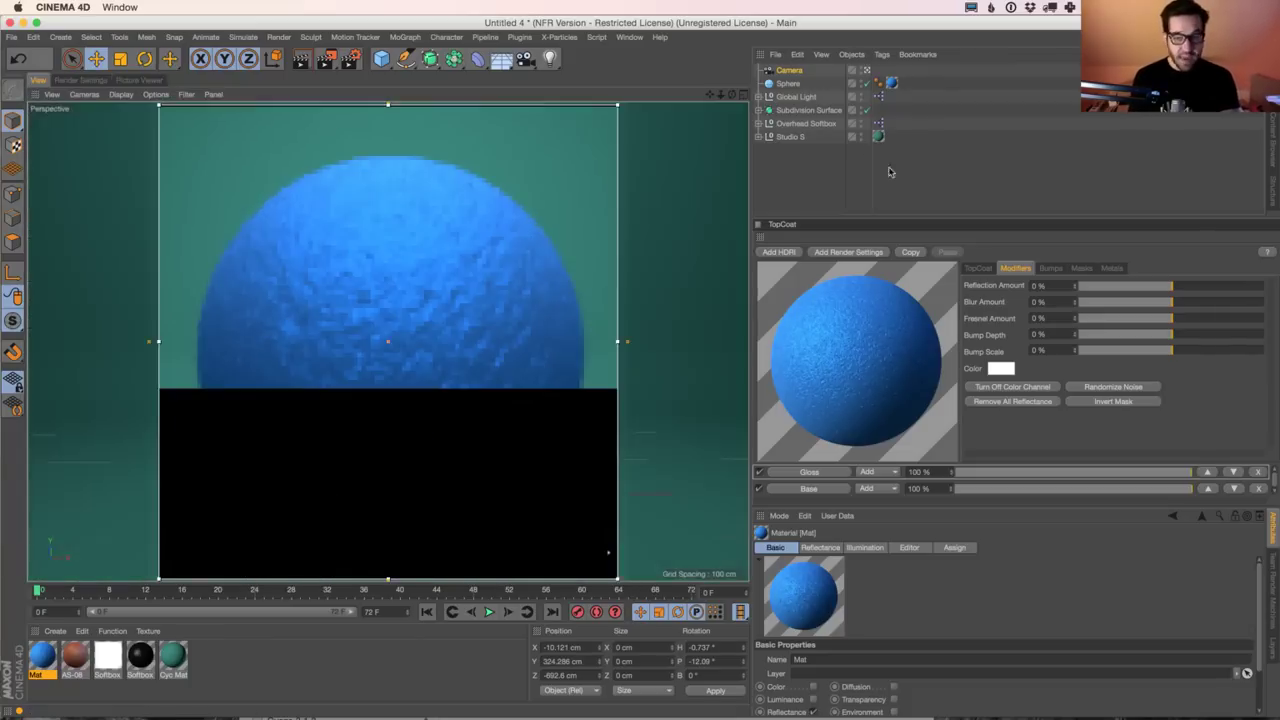
Step: Turn off the Sphere and expand Subdivision Surface to show Stegosaurus_Base
click(866, 83)
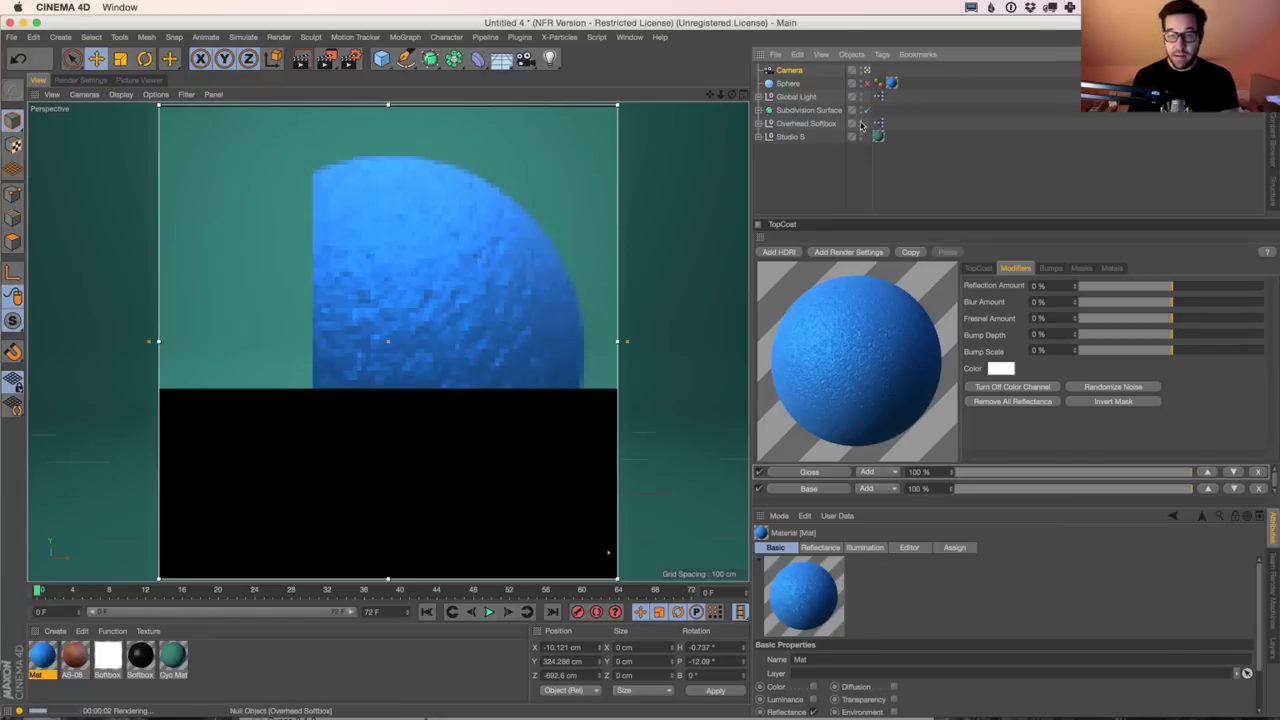
click(758, 109)
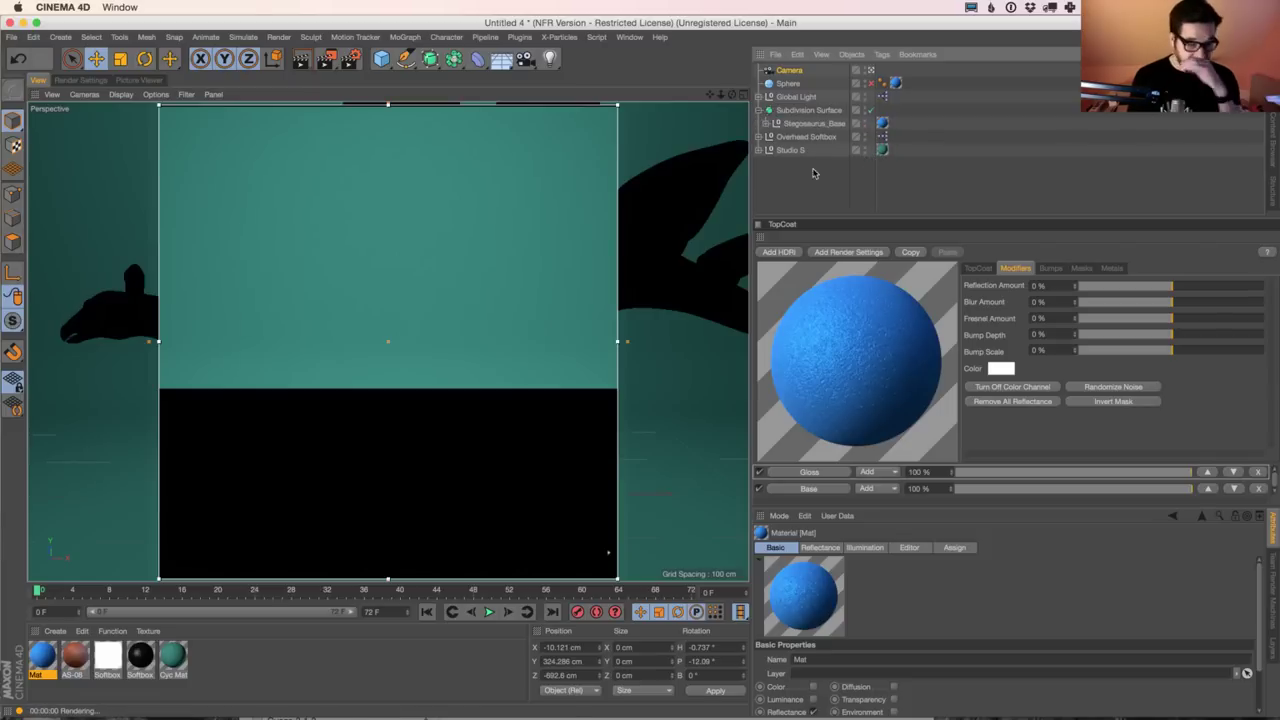
Step: Scale Stegosaurus_Base down to about 75% and recentre it in the view
click(823, 110)
click(119, 58)
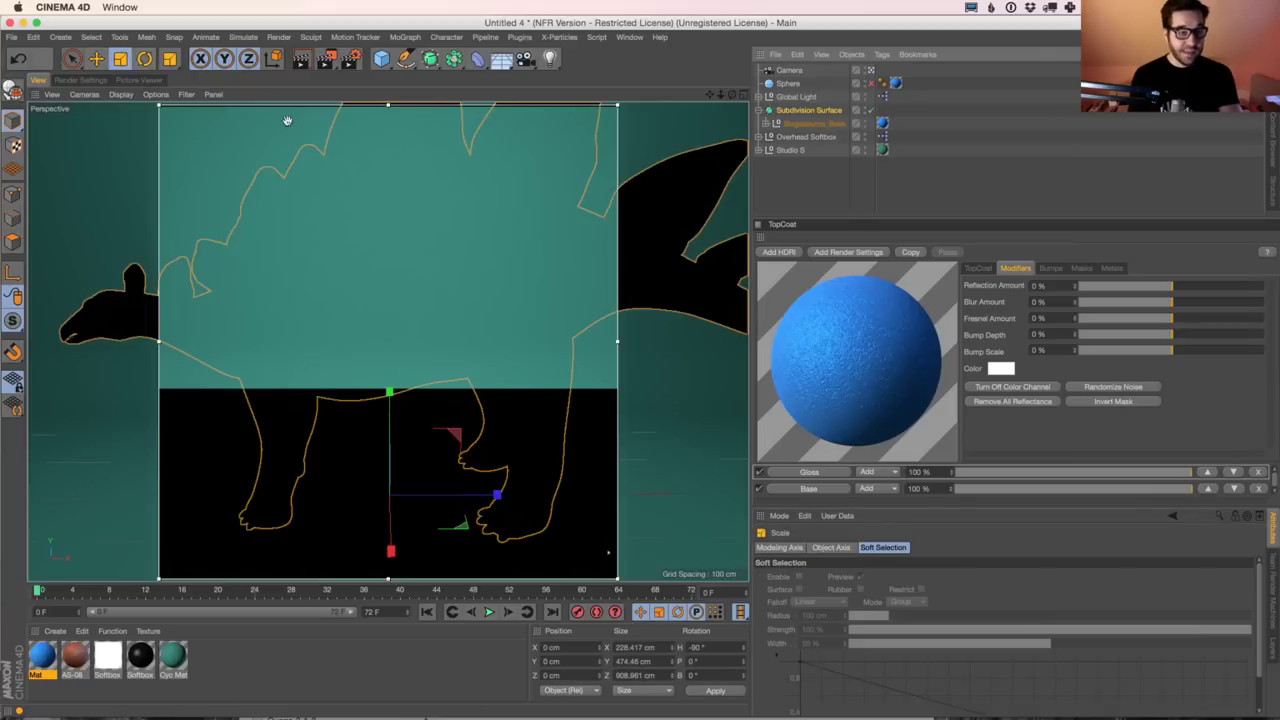
click(790, 124)
drag(451, 257, 360, 314)
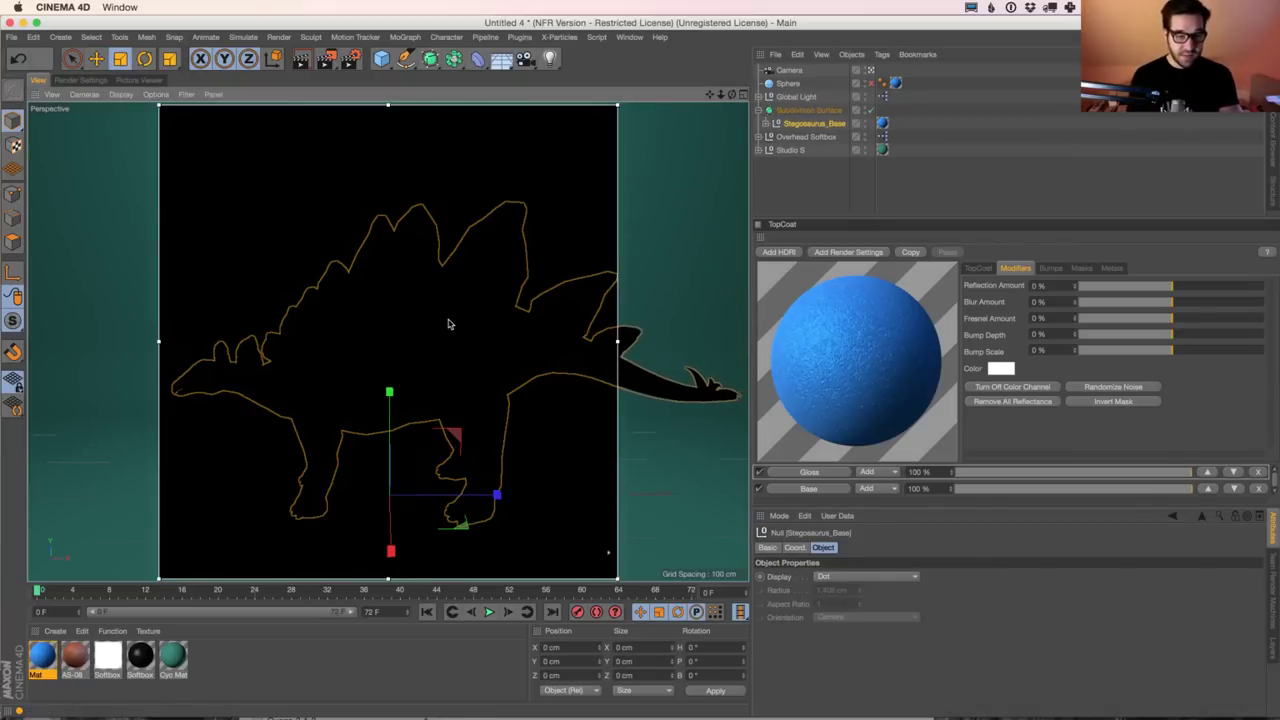
alt+middle_drag(421, 331, 407, 322)
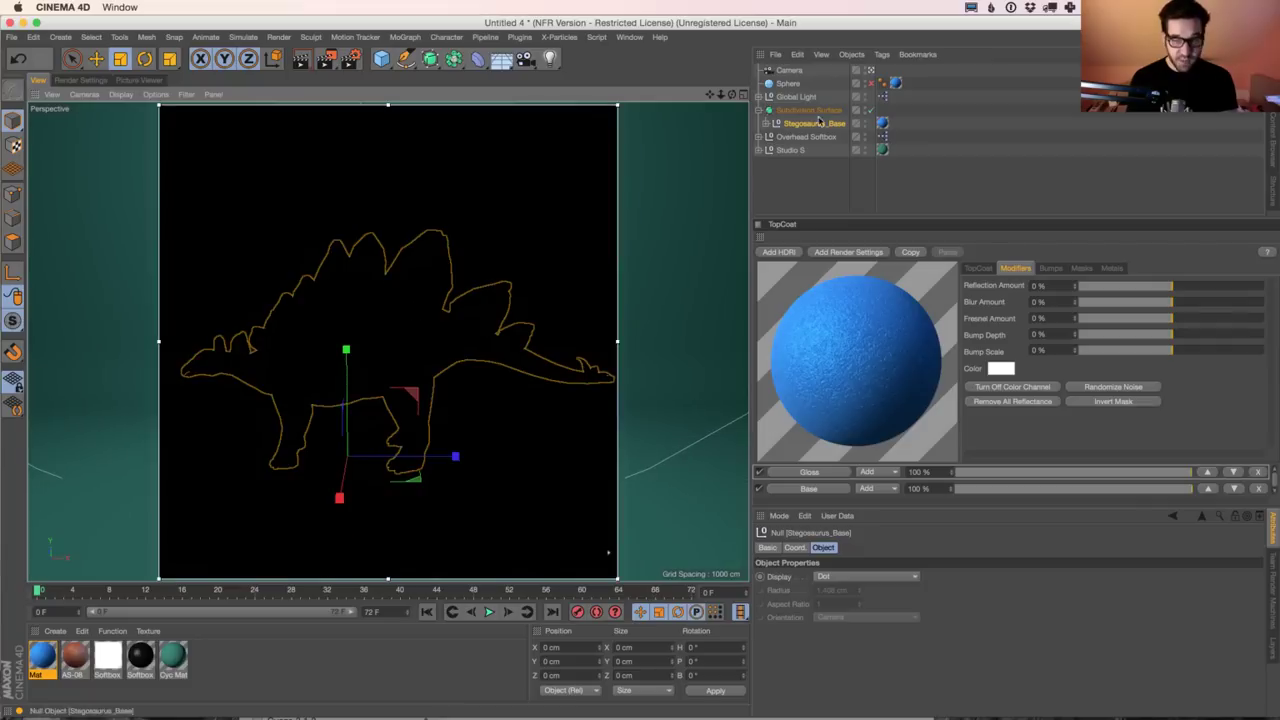
Step: Rotate the stegosaurus to about 45° heading and render the viewport
key(r)
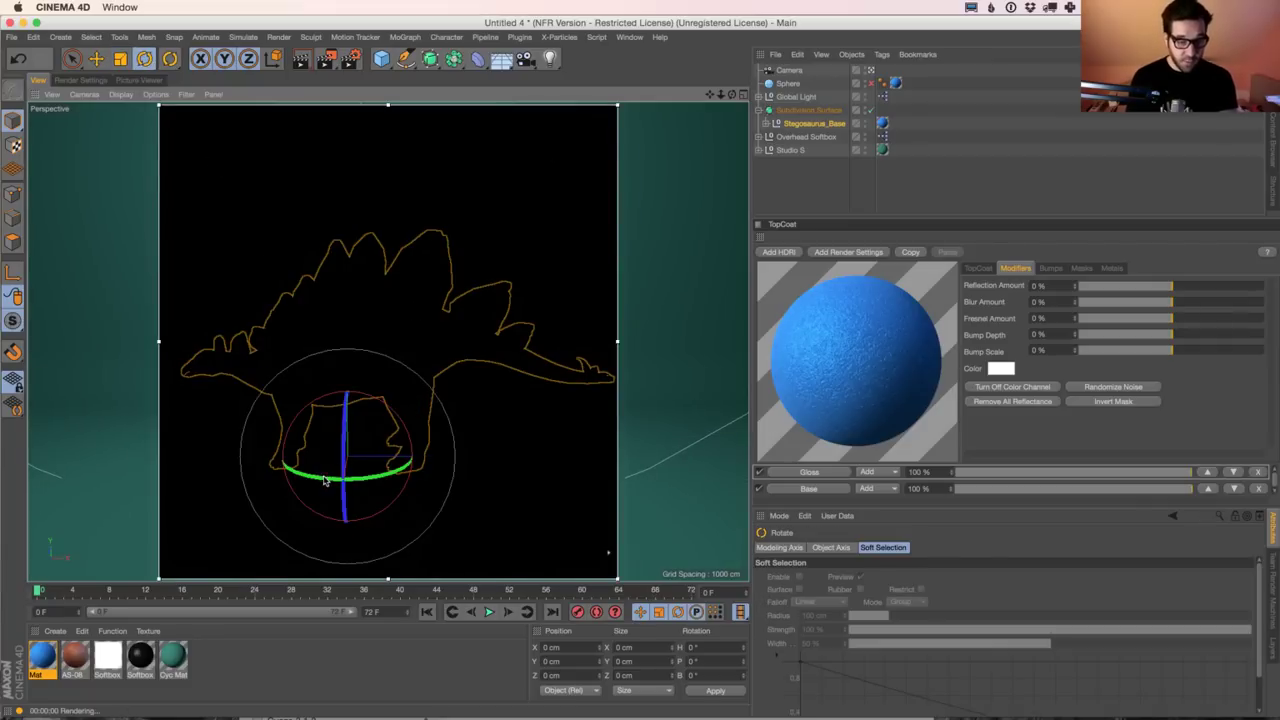
drag(325, 481, 365, 474)
scroll(419, 370, up, 3)
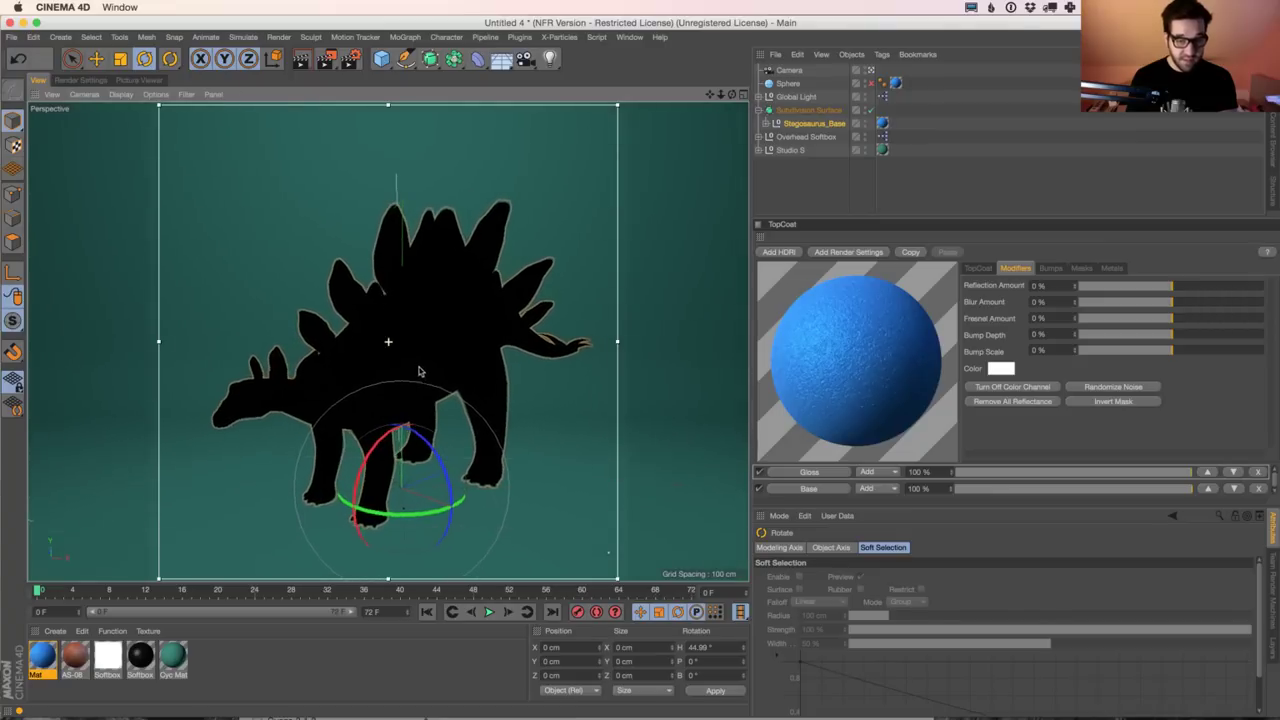
scroll(410, 360, up, 3)
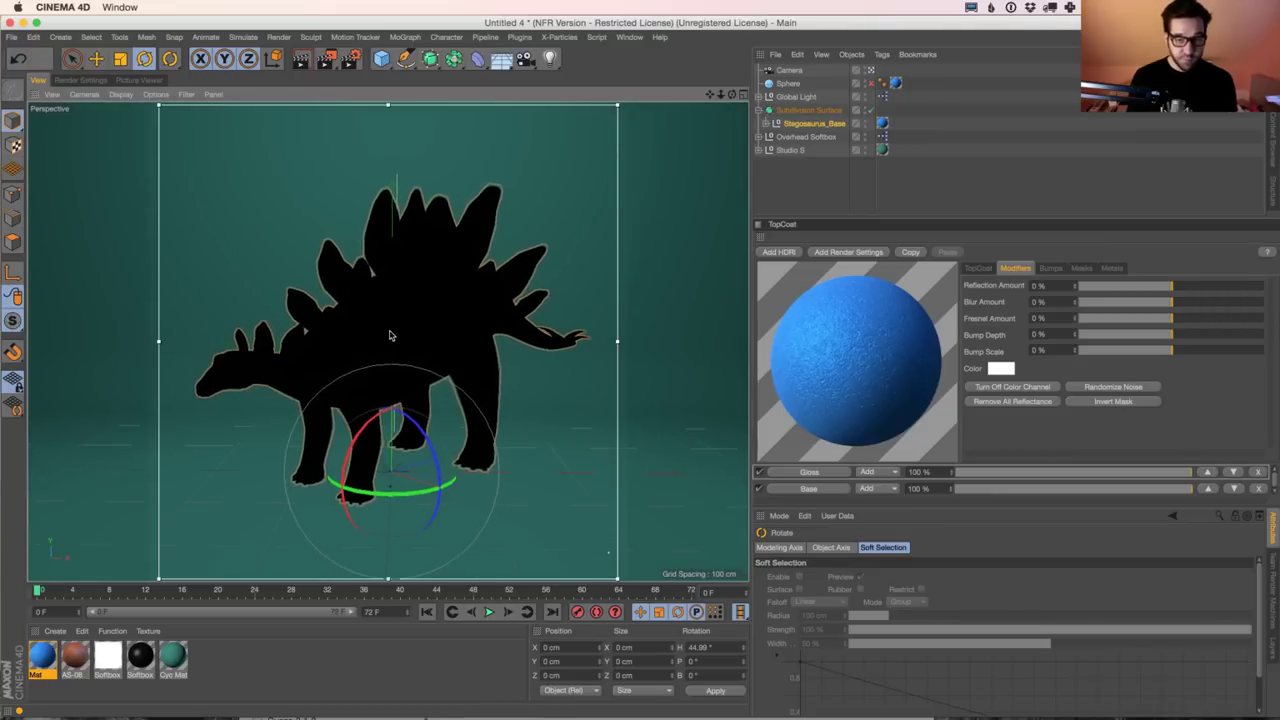
key(ctrl+r)
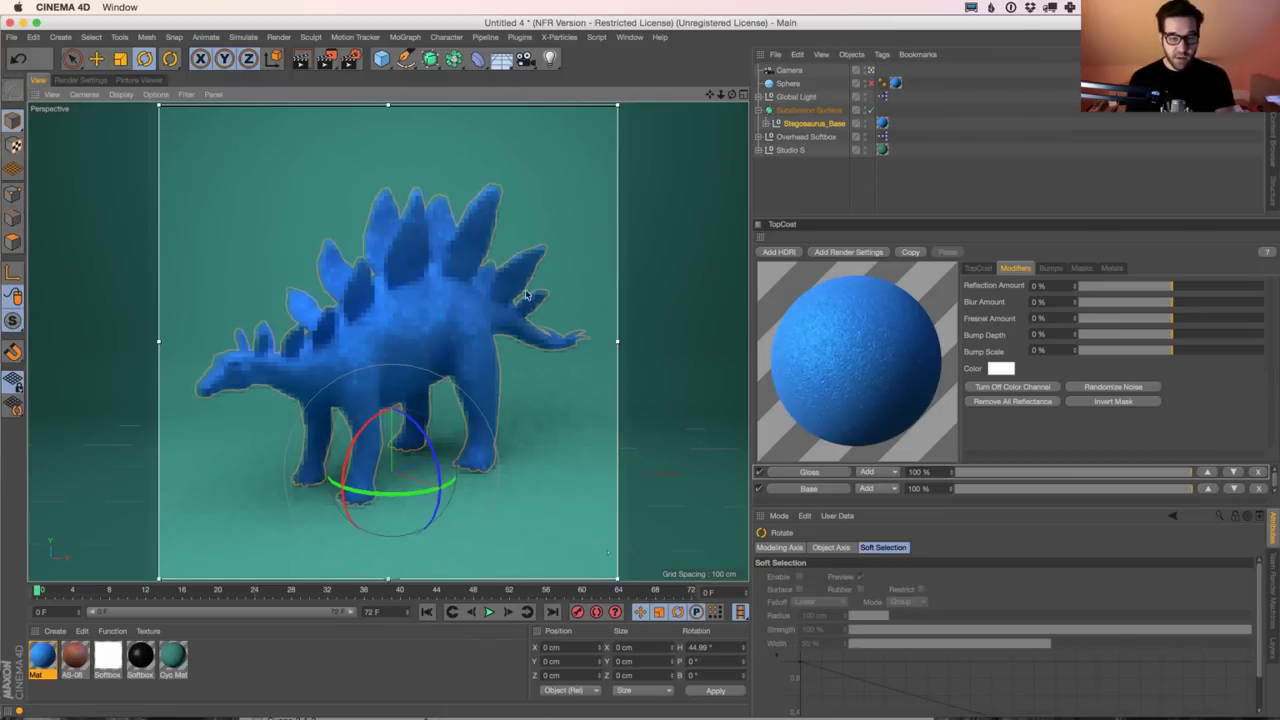
key(super+Tab)
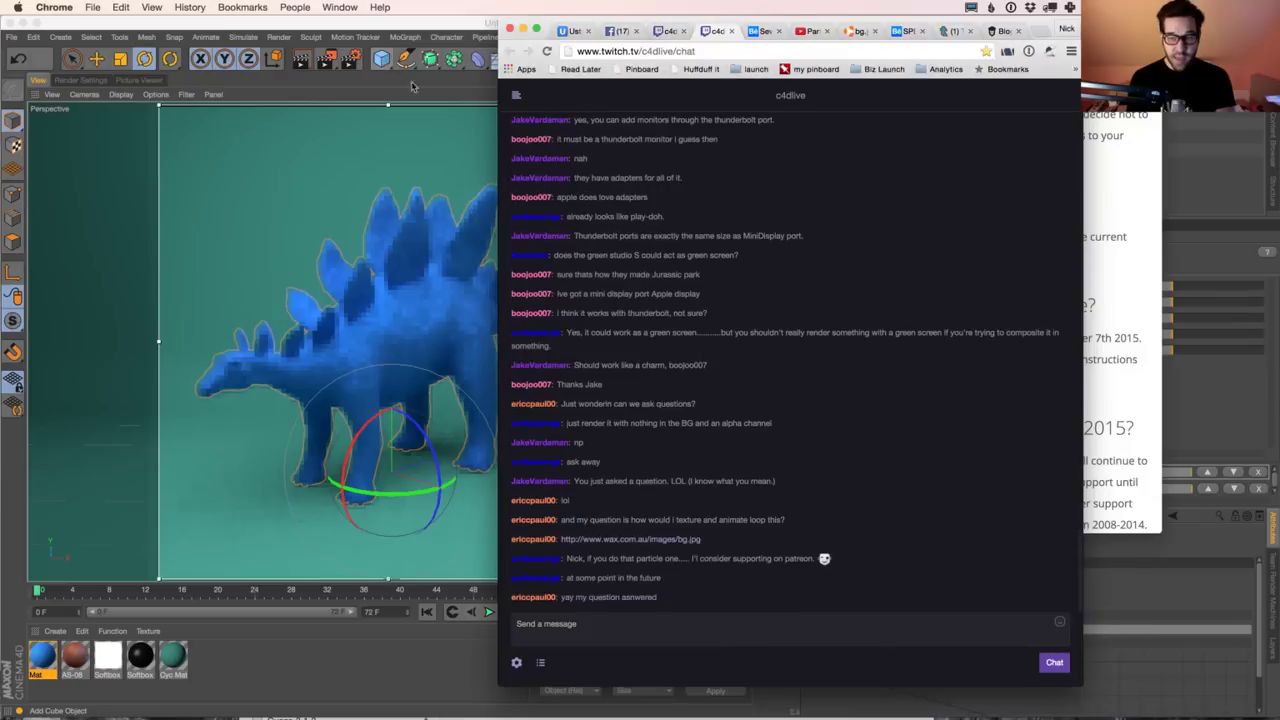
click(762, 31)
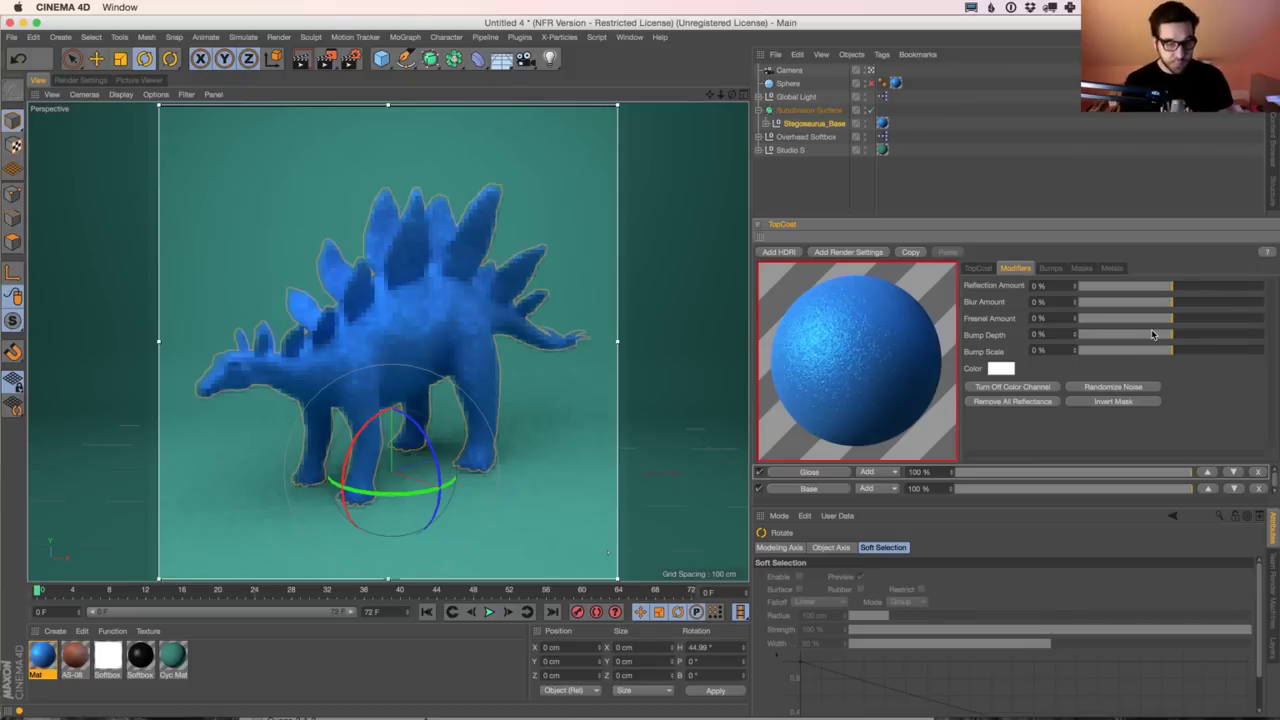
Step: Stop the lingering Team Render of the sphere and return to the stegosaurus viewport
click(146, 80)
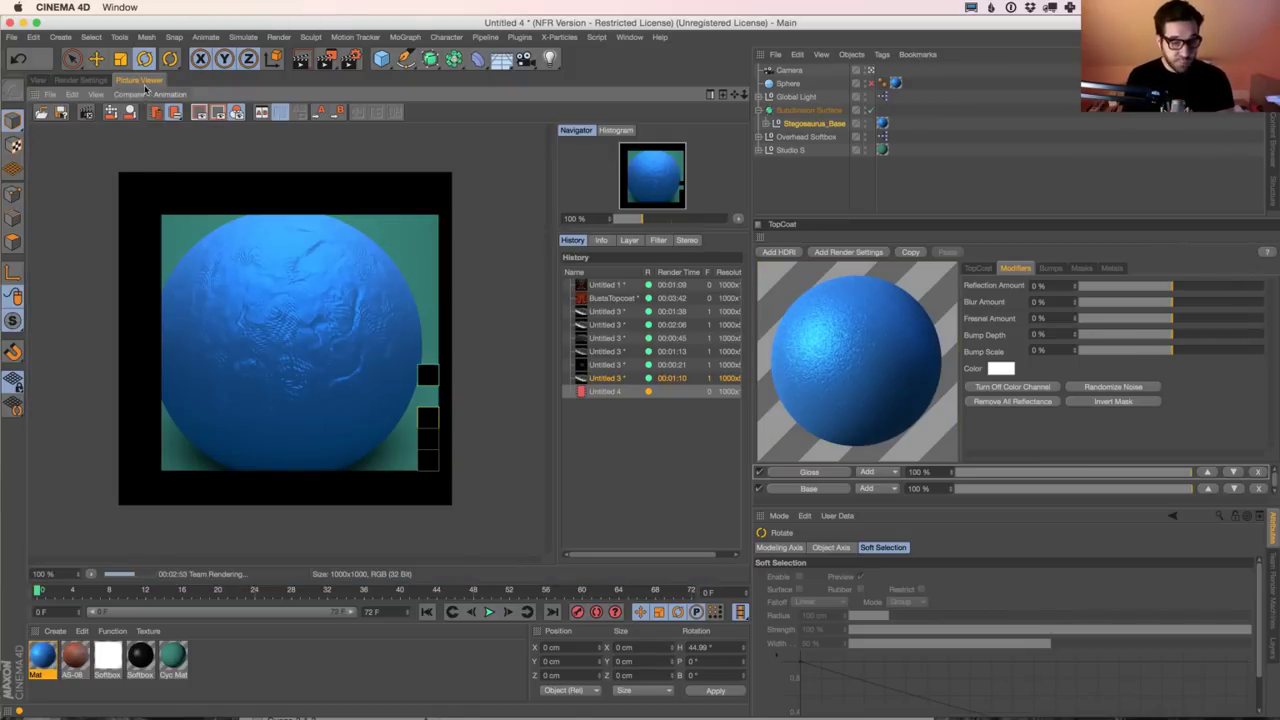
click(50, 94)
click(100, 145)
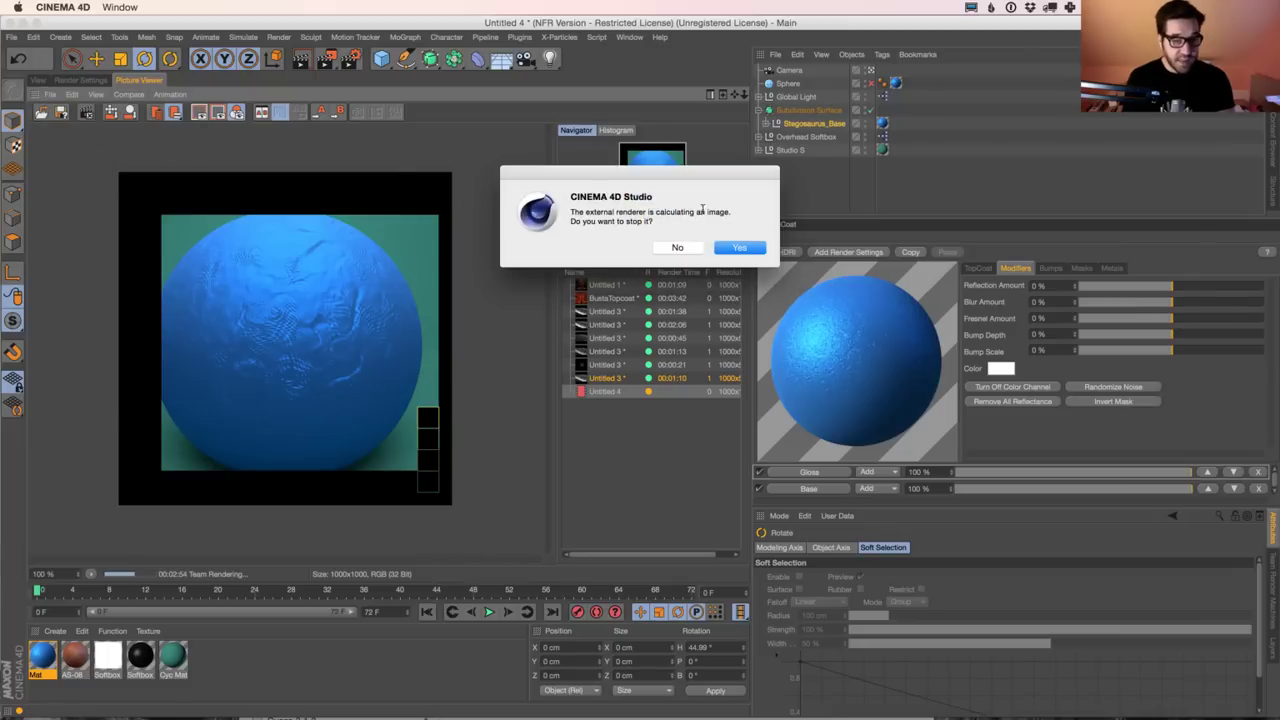
click(740, 248)
click(40, 80)
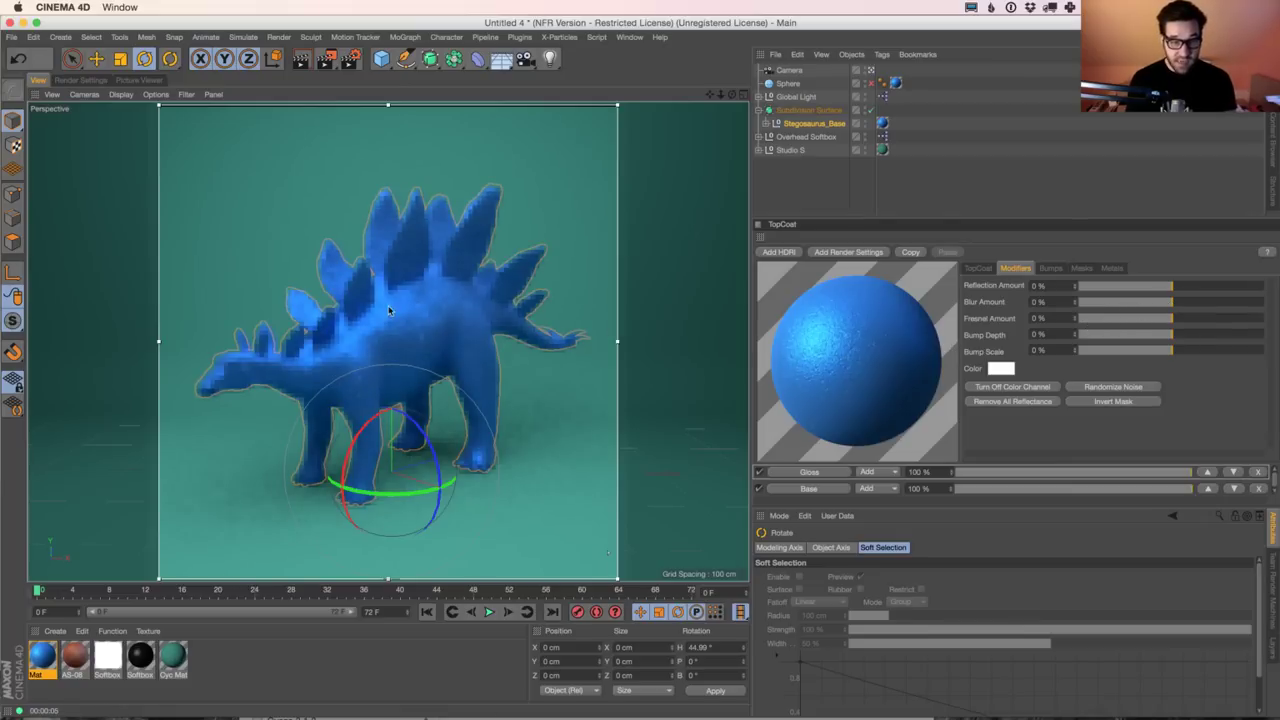
Step: Glance at the Behance reference, then try a green tint for the TopCoat colour
key(super+Tab)
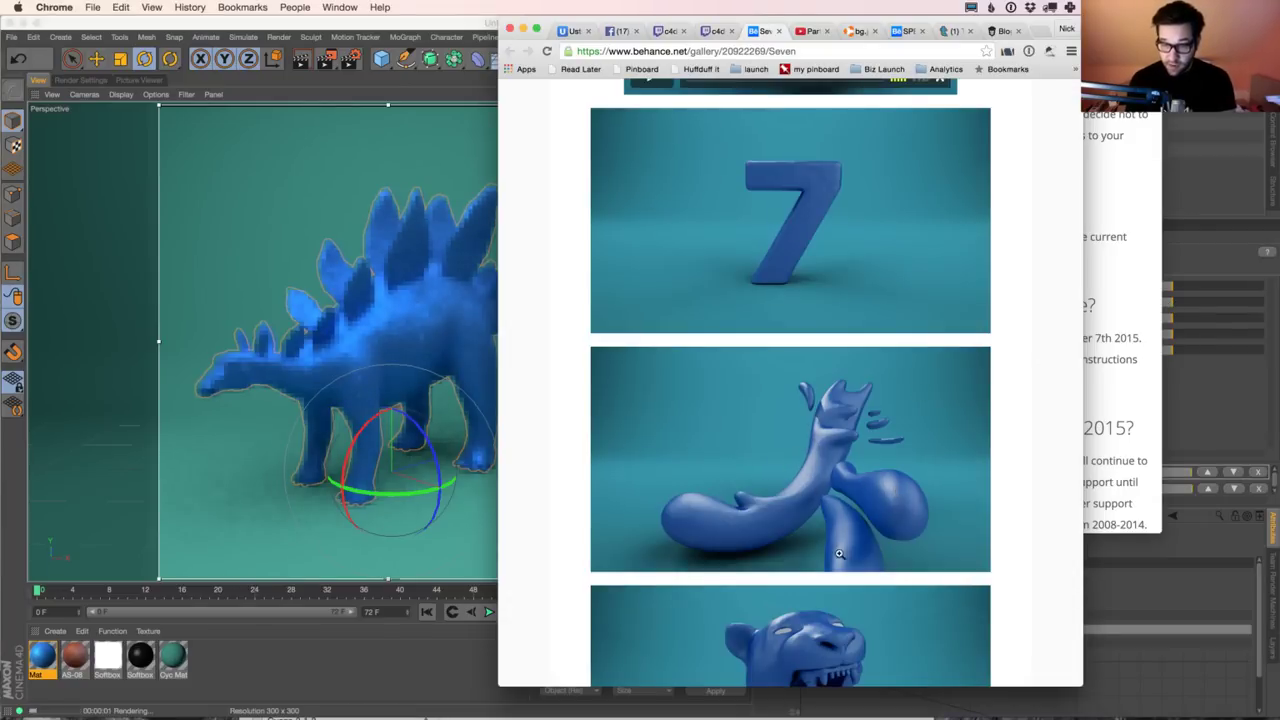
key(super+Tab)
click(1001, 369)
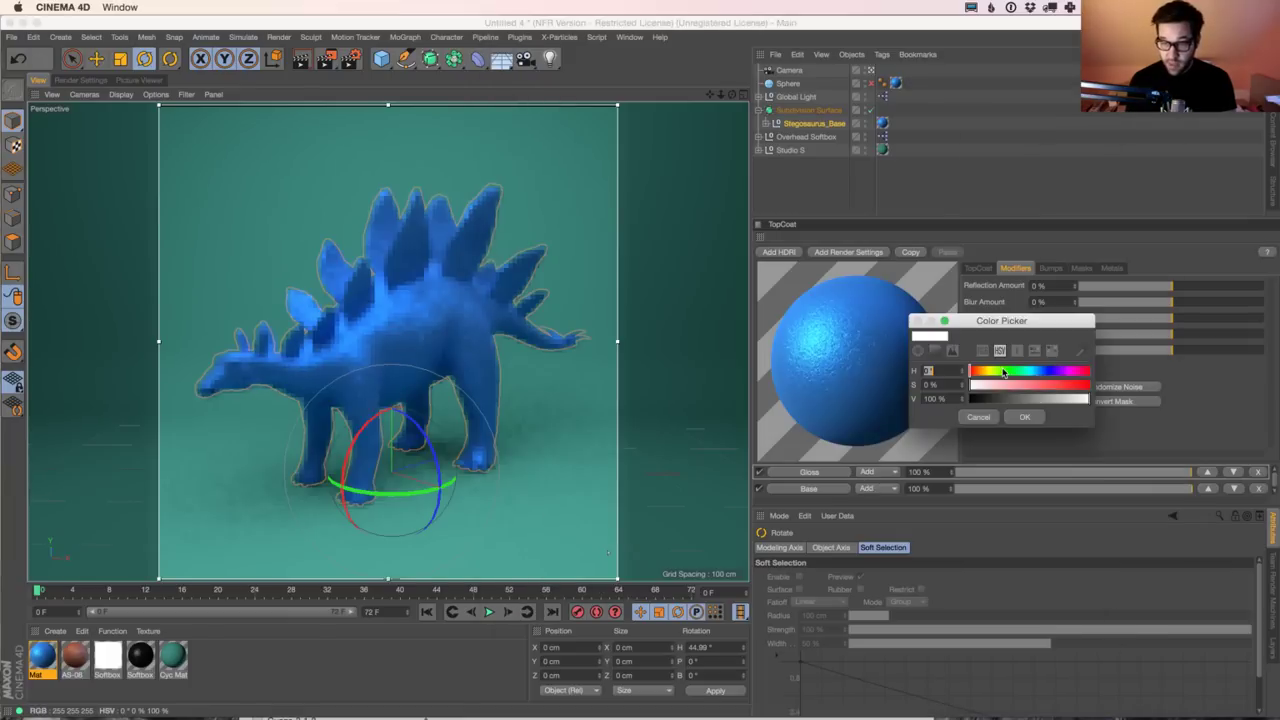
click(984, 374)
drag(984, 374, 996, 374)
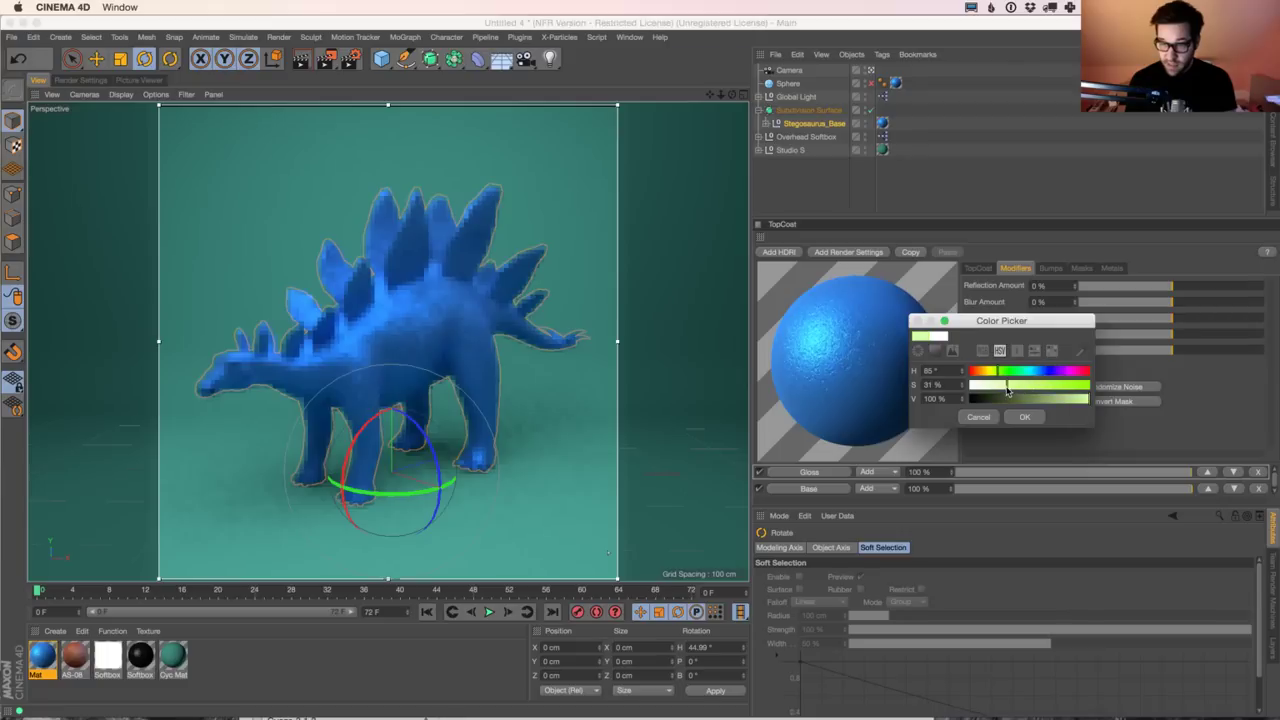
click(1005, 385)
click(1025, 372)
click(1013, 373)
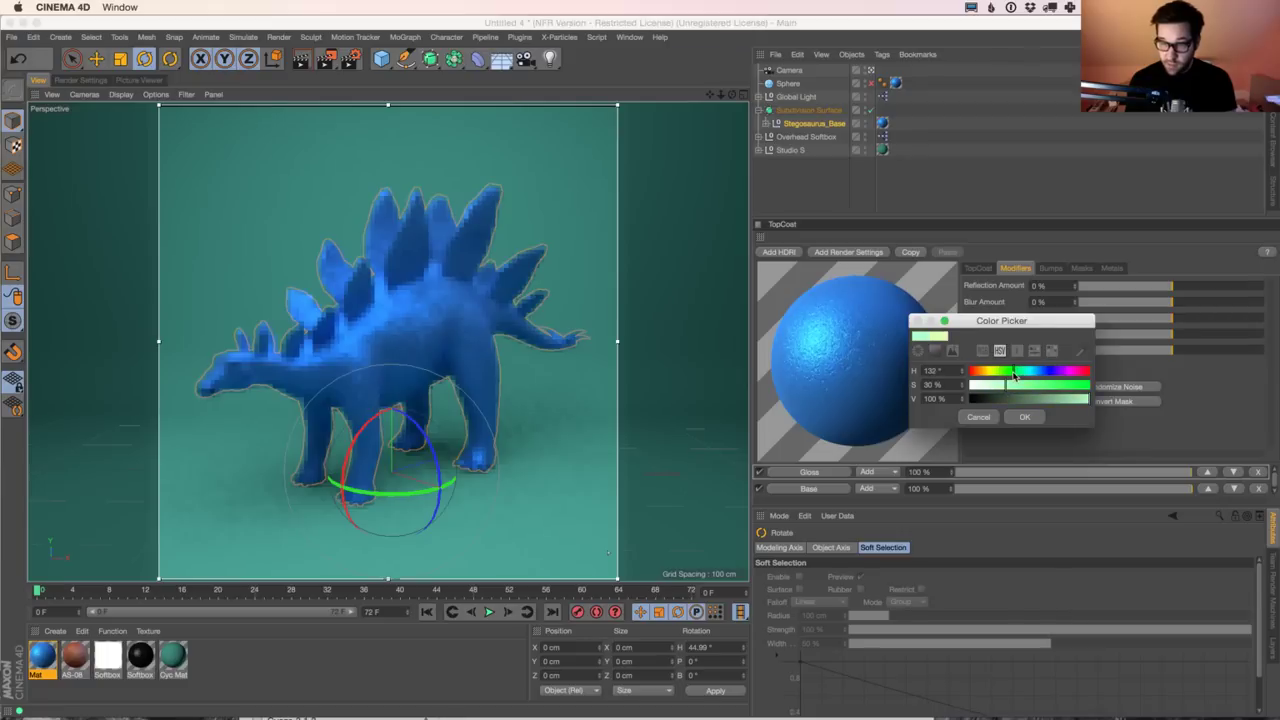
click(1021, 416)
Step: Turn off the Color channel, reset the TopCoat tint to white, and remove all reflectance
click(1019, 389)
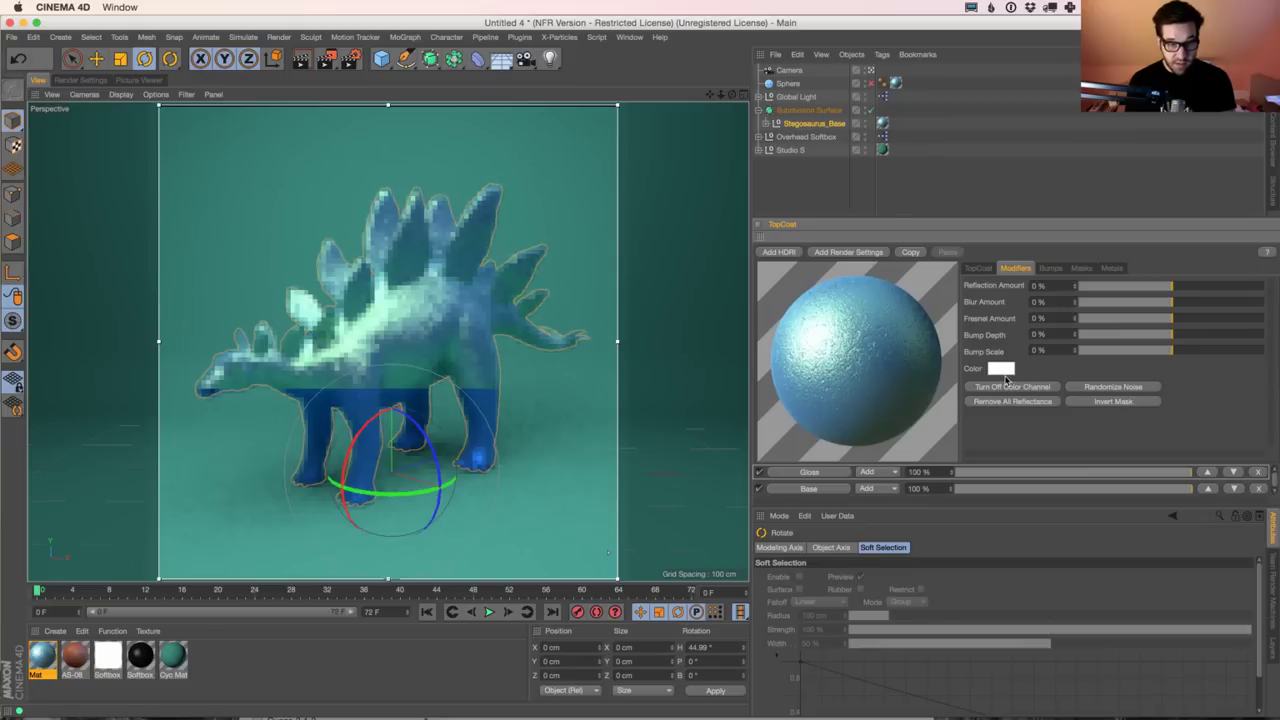
click(1001, 369)
drag(1010, 371, 1040, 372)
click(1024, 415)
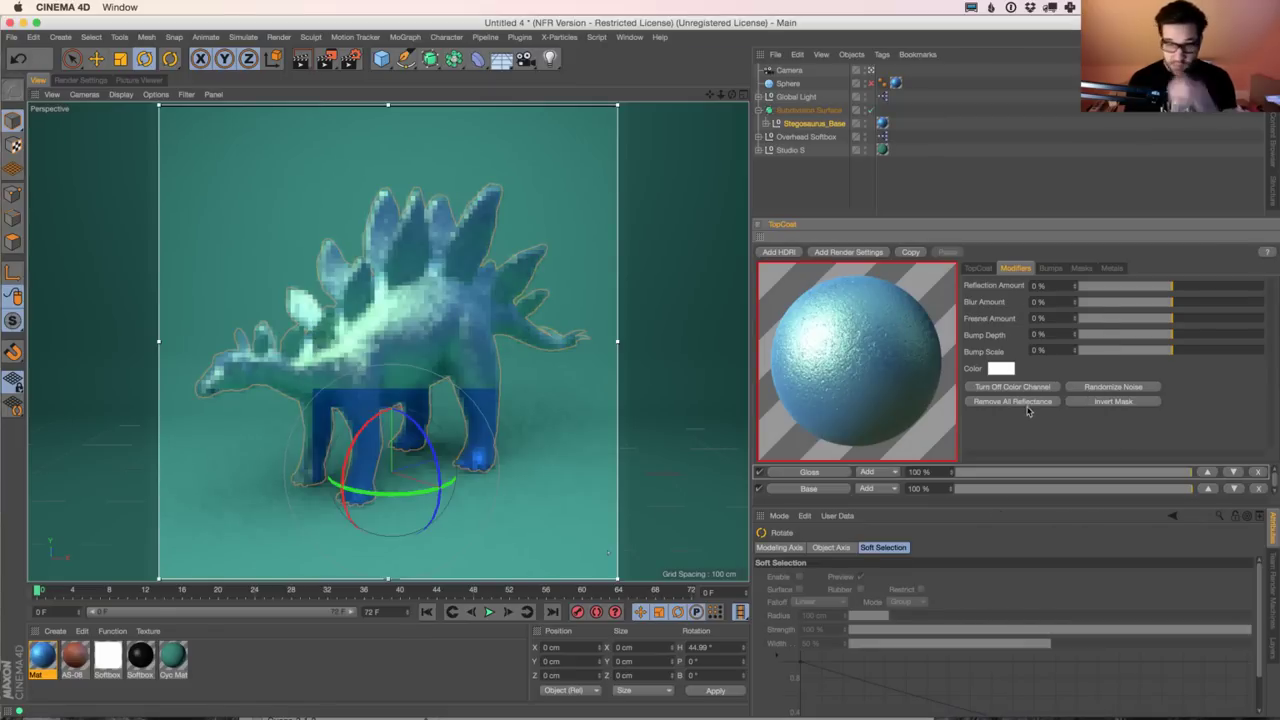
click(1022, 401)
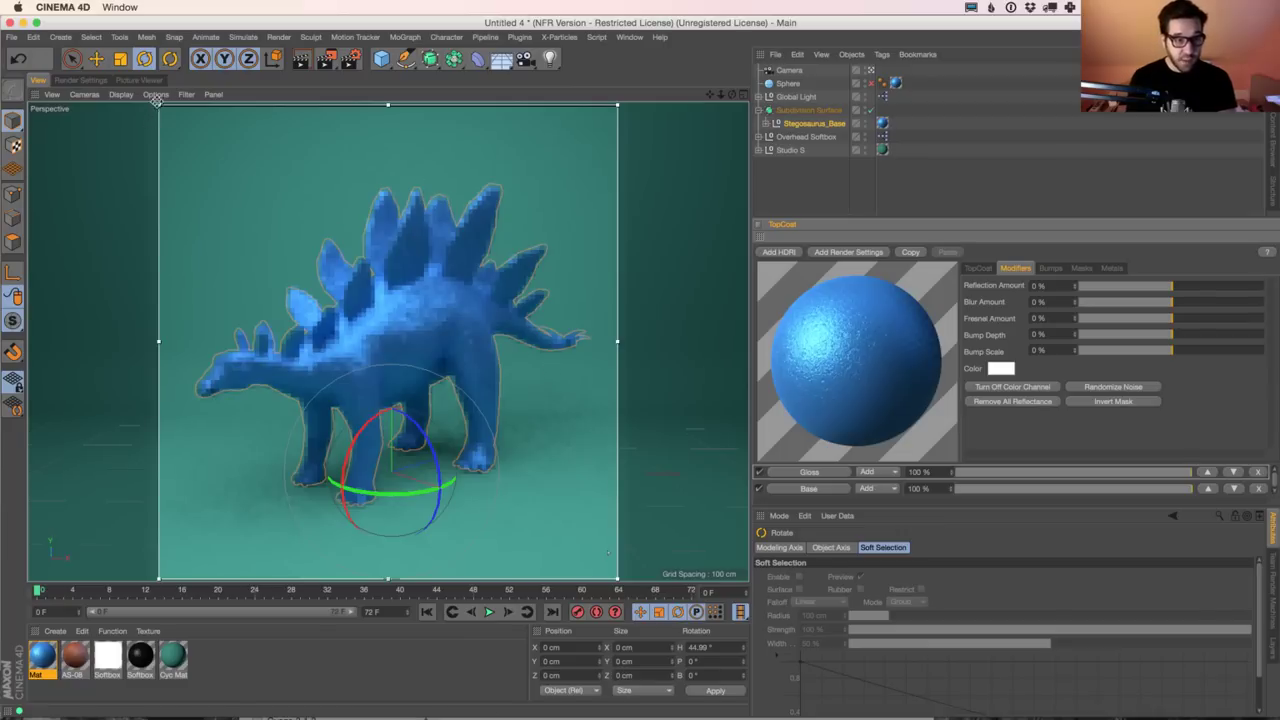
Step: Shrink the interactive render region to the stegosaurus's back, briefly toggling the four-view layout
drag(158, 104, 199, 239)
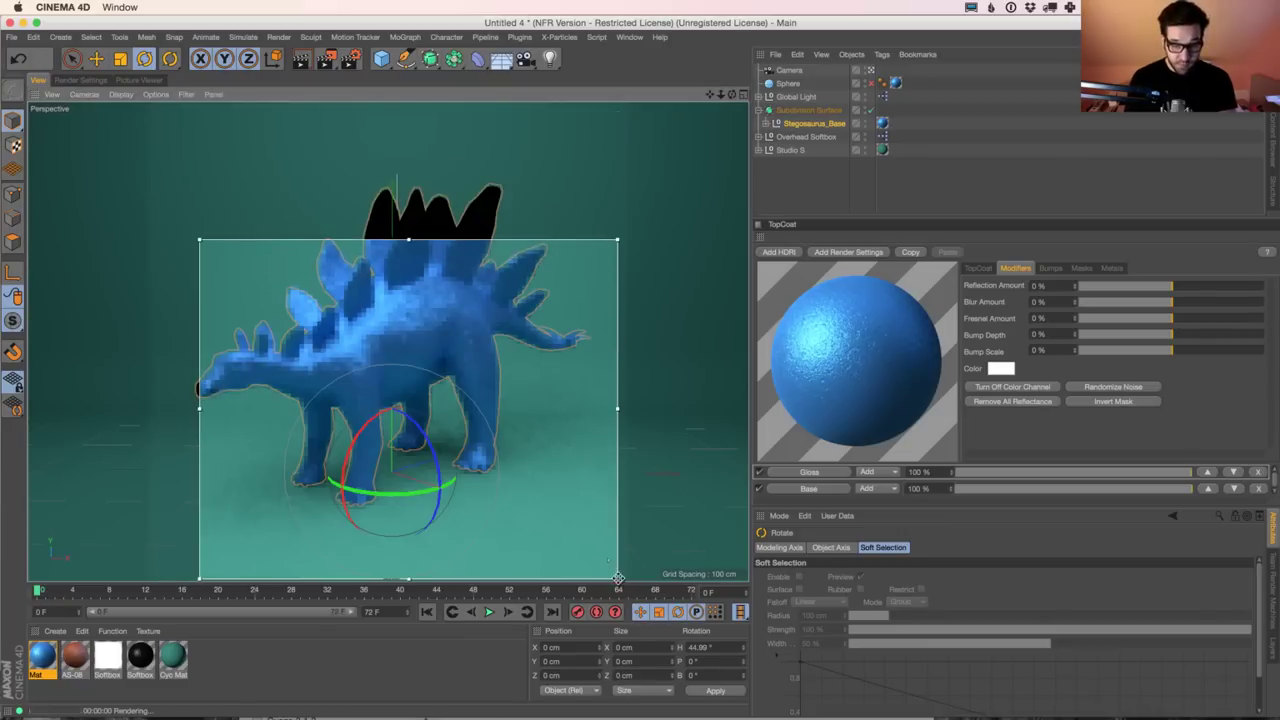
drag(617, 578, 515, 437)
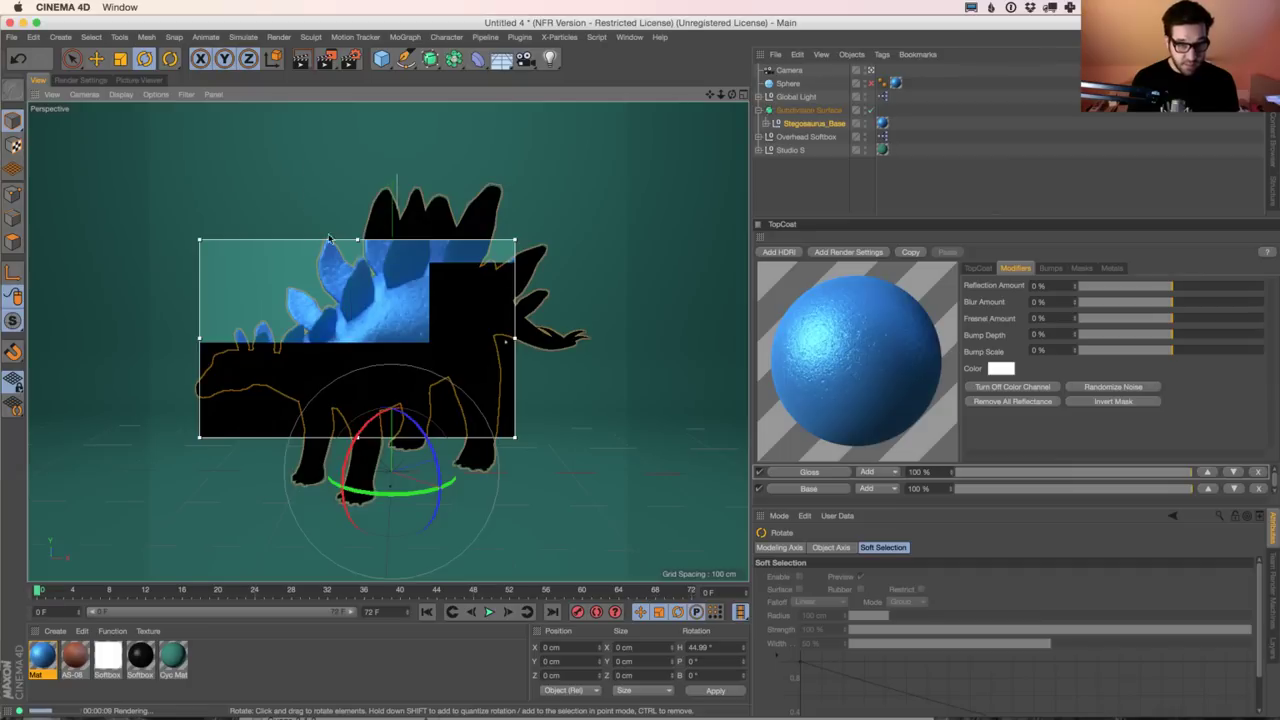
middle_click(414, 343)
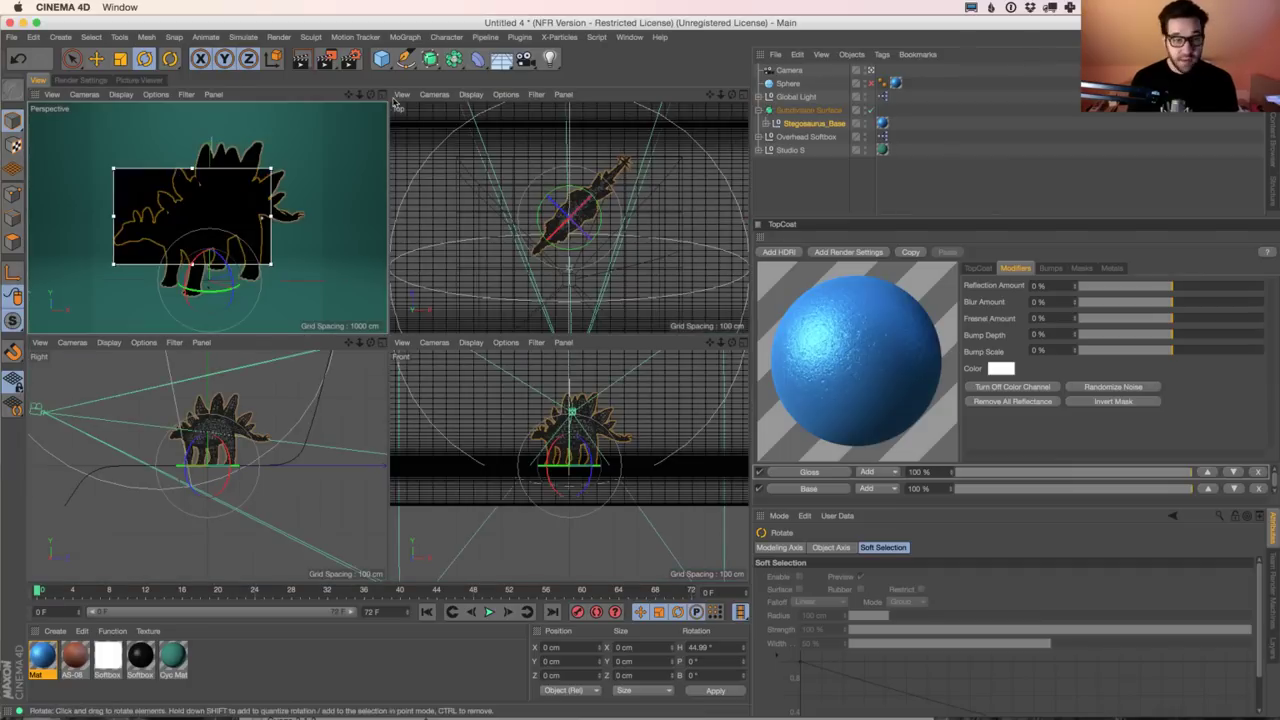
click(381, 95)
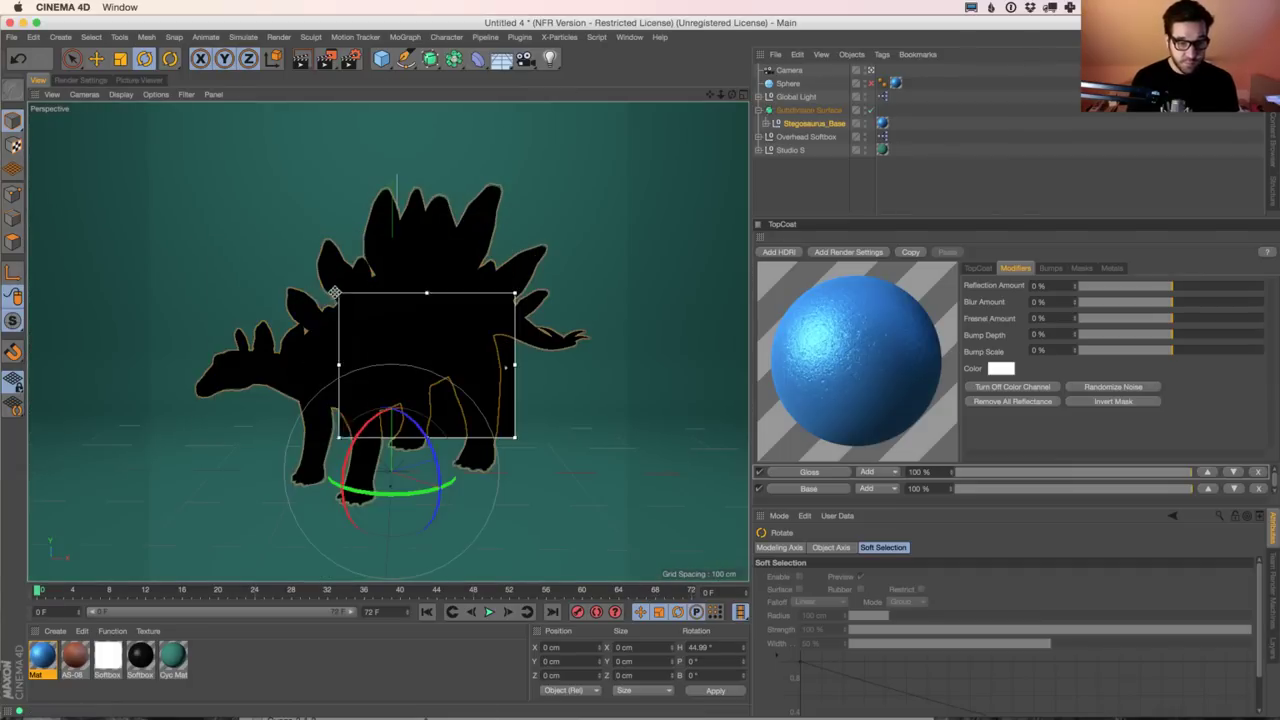
click(1167, 340)
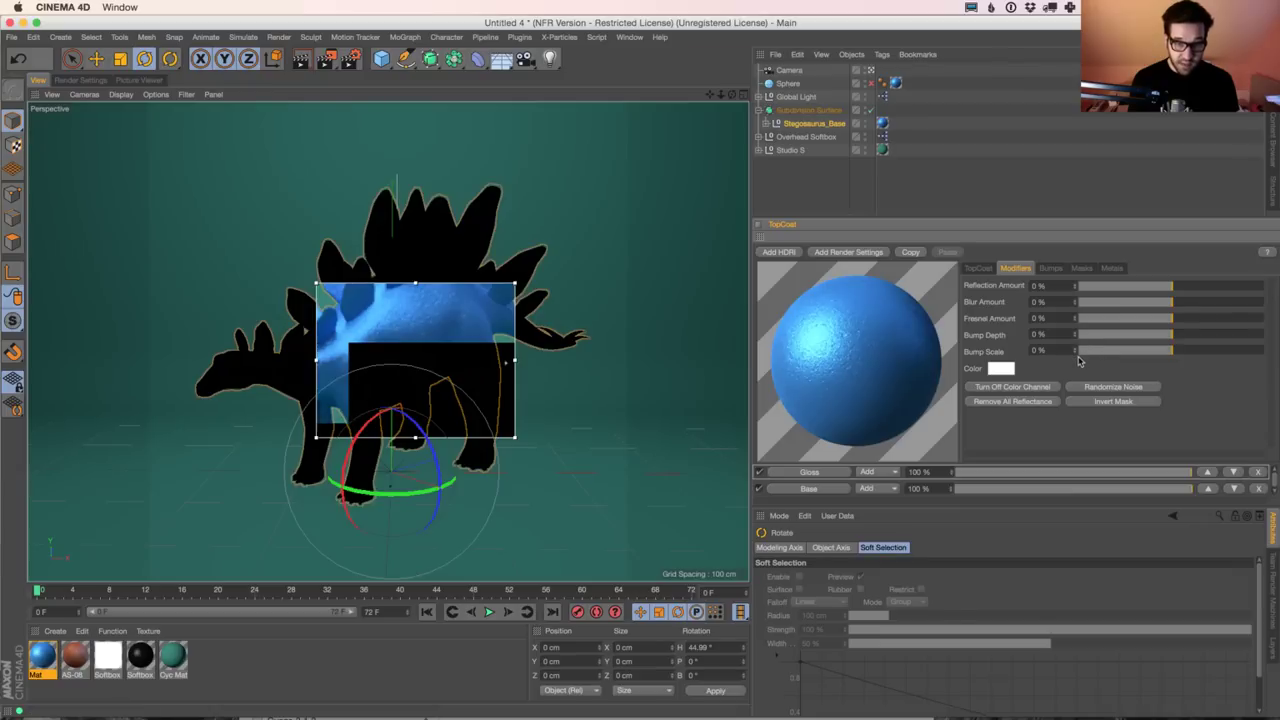
Step: Enable Ambient Occlusion in the render settings
click(88, 80)
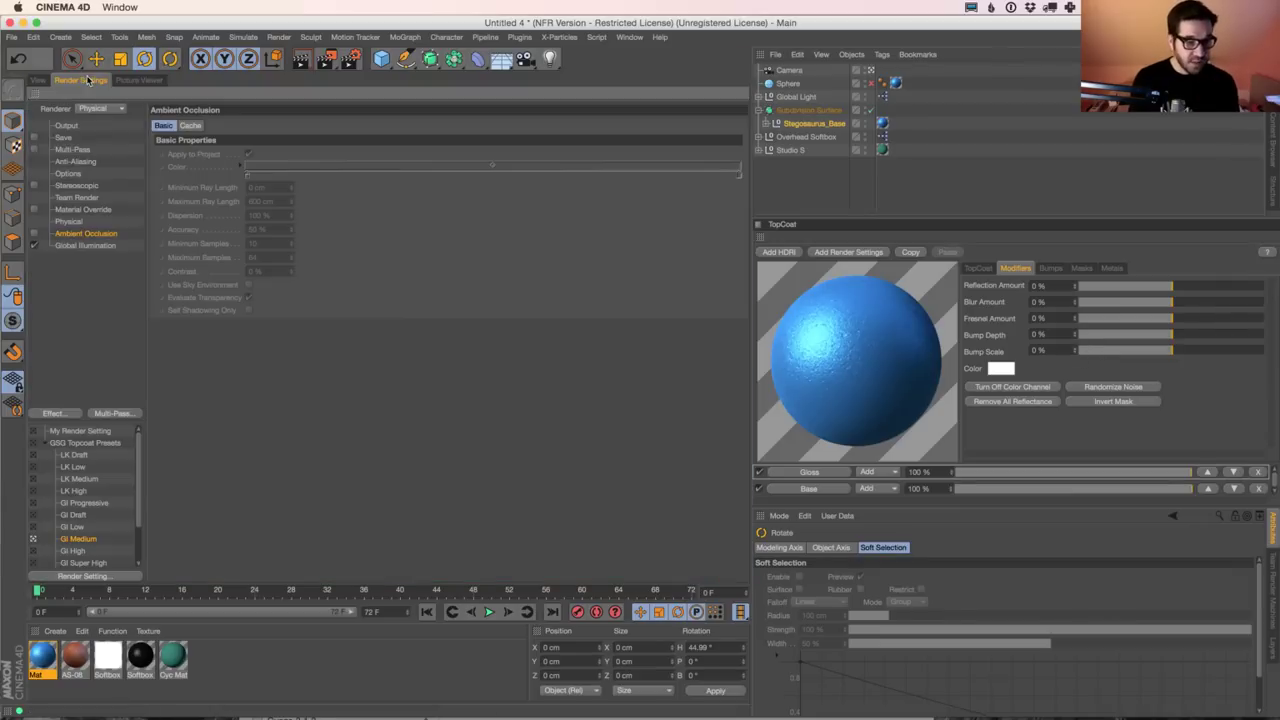
click(33, 236)
click(38, 80)
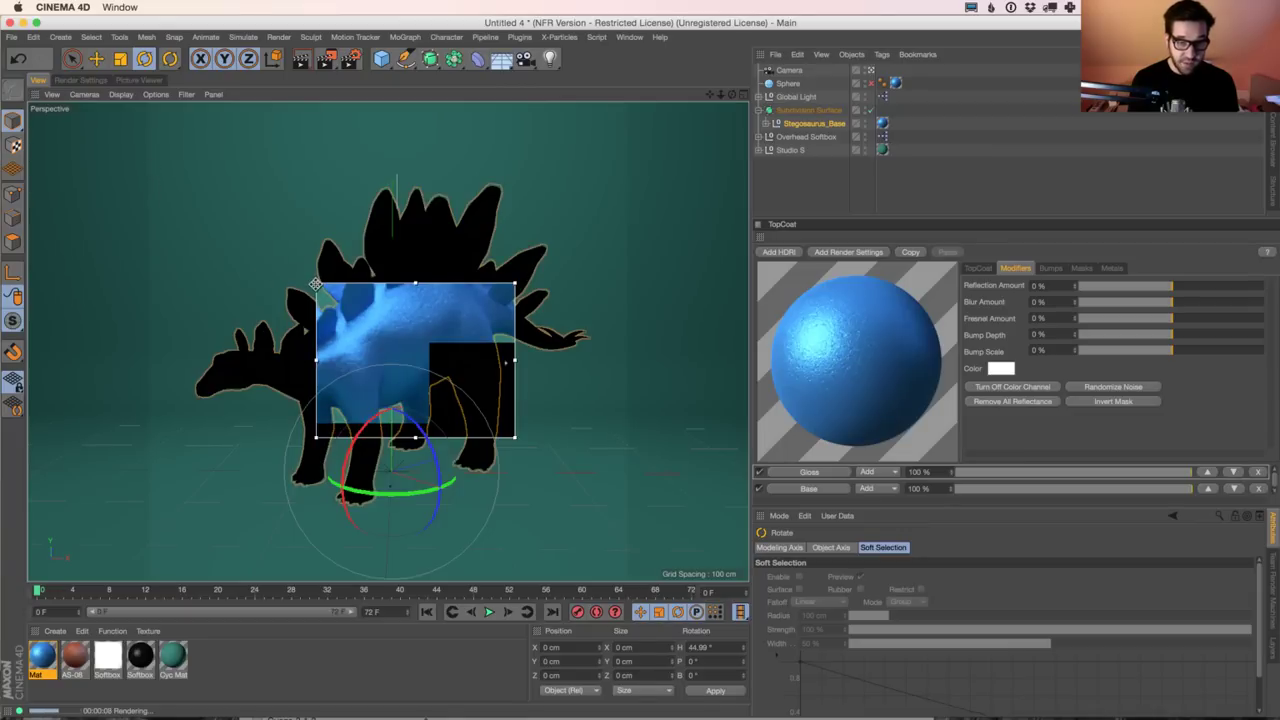
Step: Set the Physical renderer's Sampling Subdivisions to 2
click(82, 80)
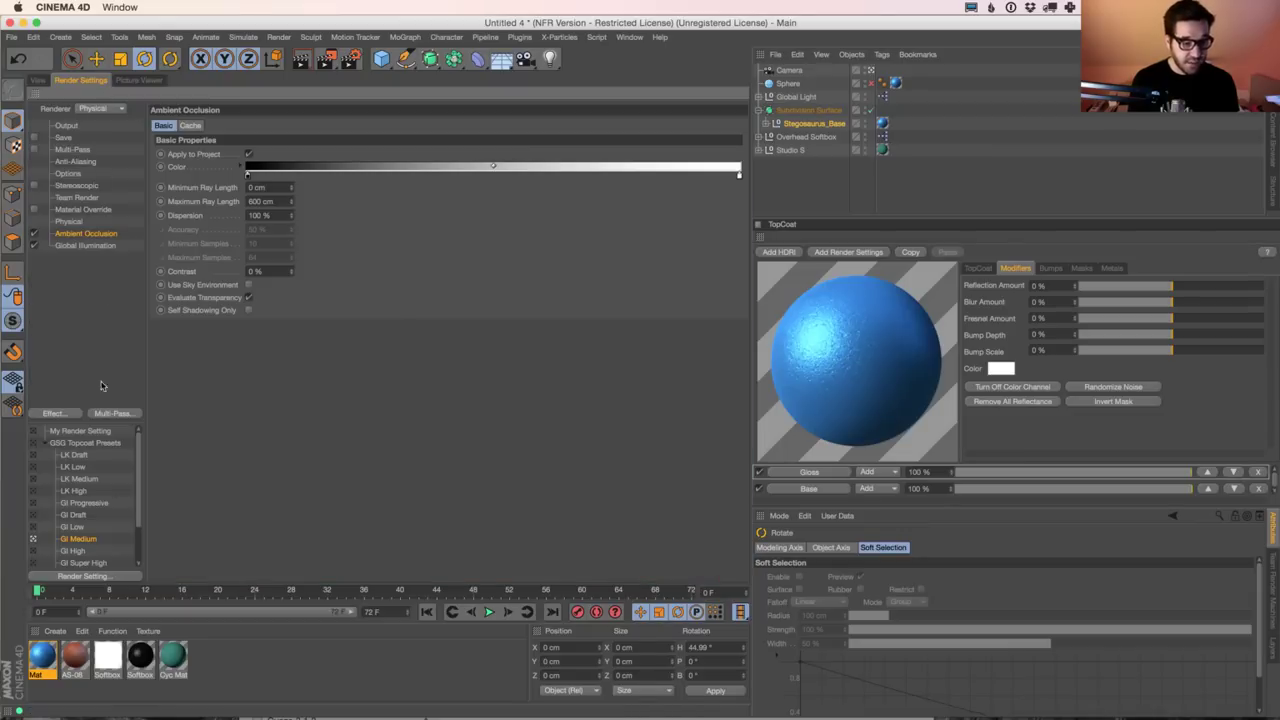
click(70, 222)
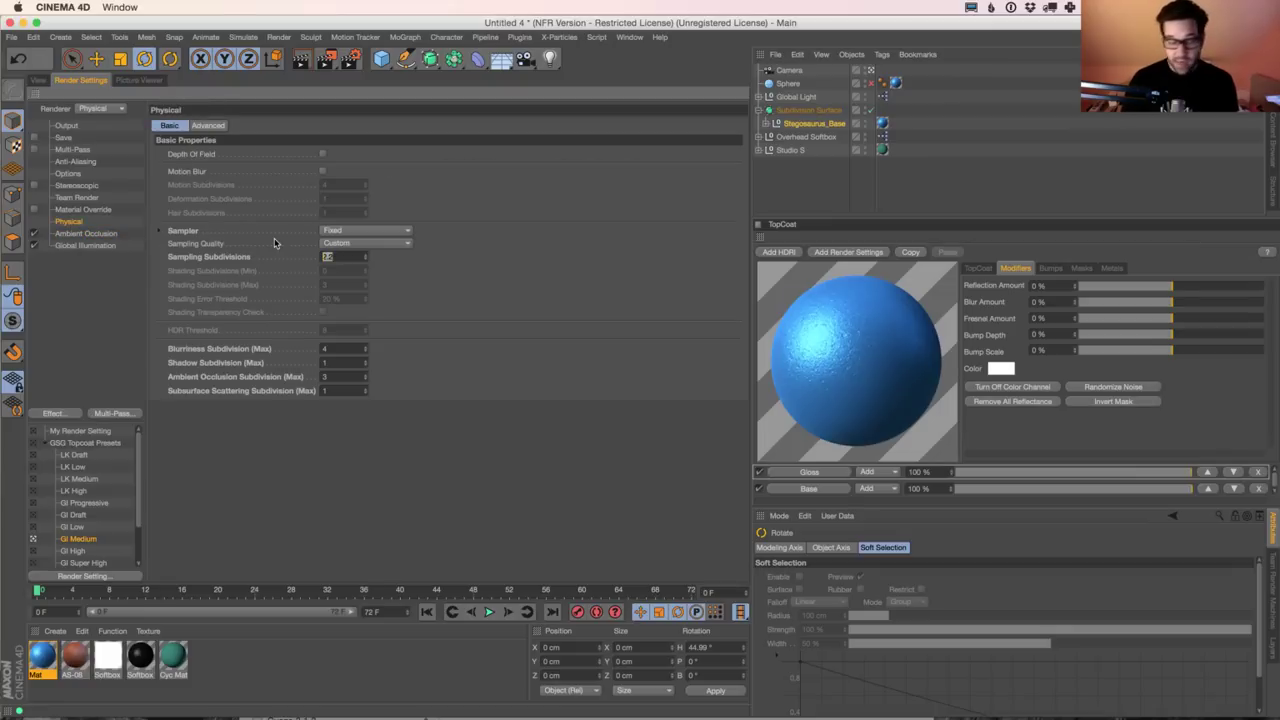
text(2)
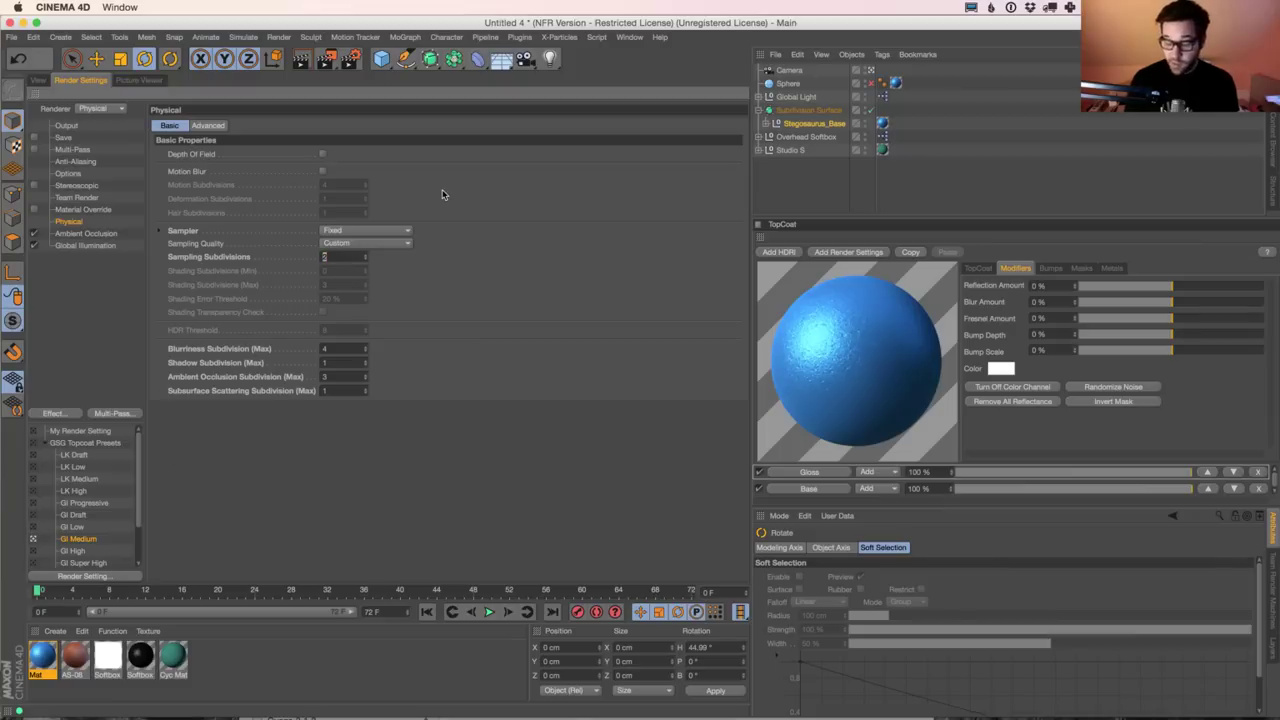
Step: Start a Team Render of the stegosaurus in the Picture Viewer and bring Chrome forward
click(150, 81)
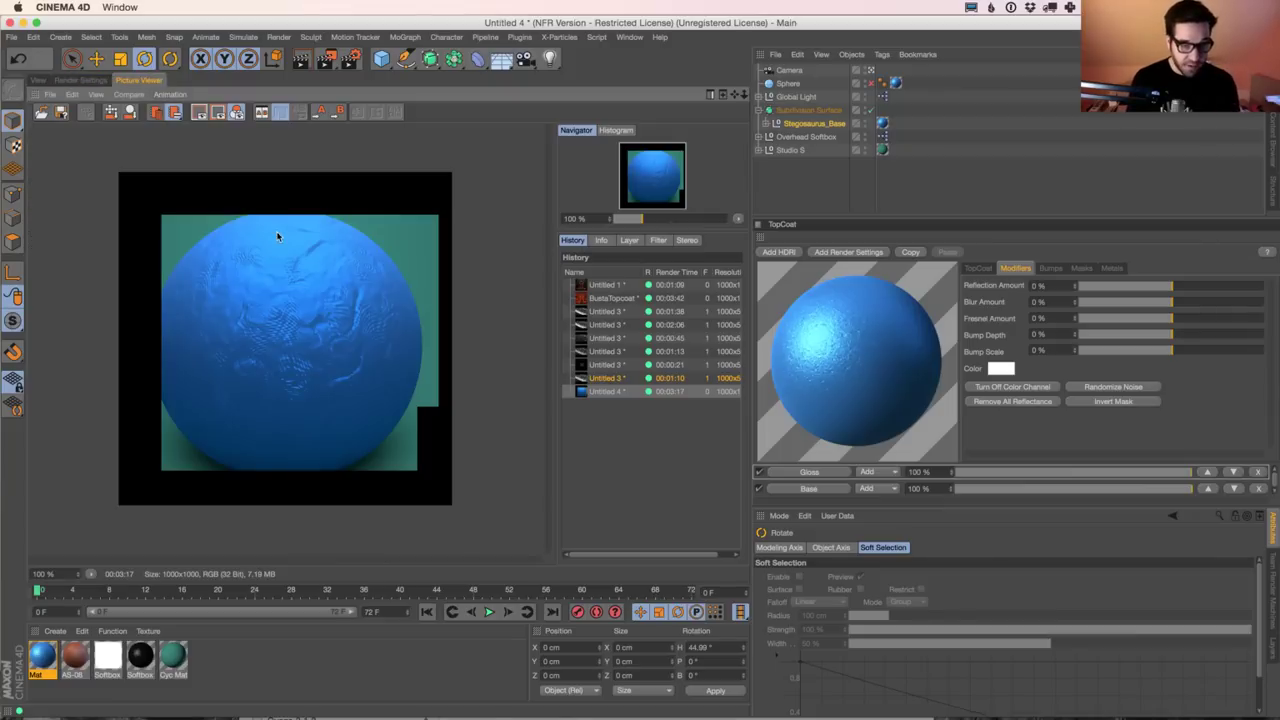
key(shift+r)
key(super+Tab)
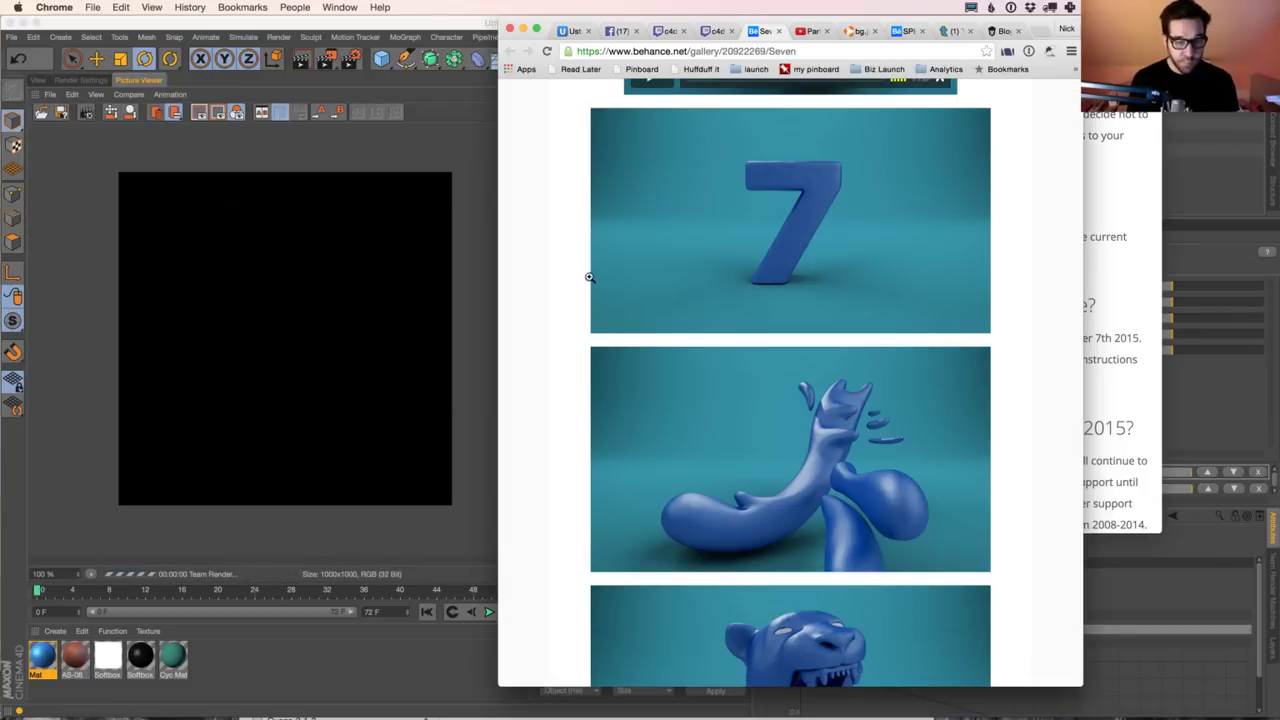
key(super+Tab)
Step: Glance at the YouTube particle video and bg.jpg tabs, then scroll back through the Twitch chat
click(812, 32)
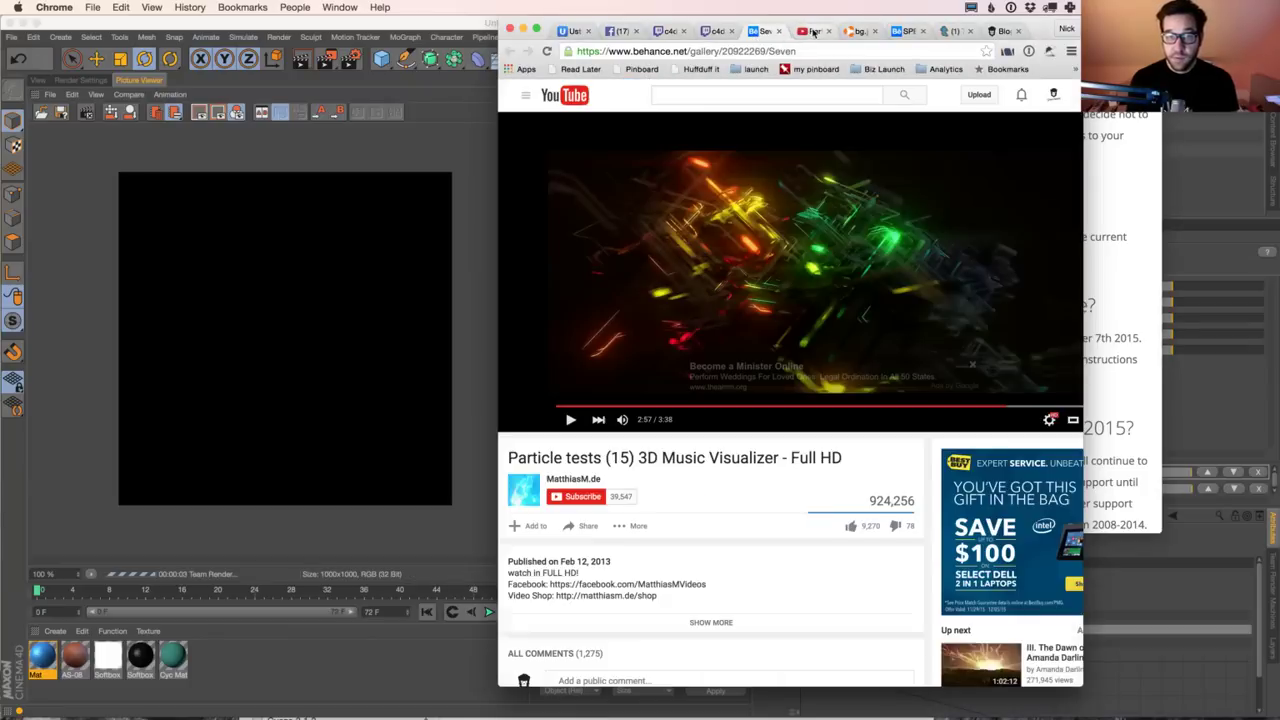
click(858, 31)
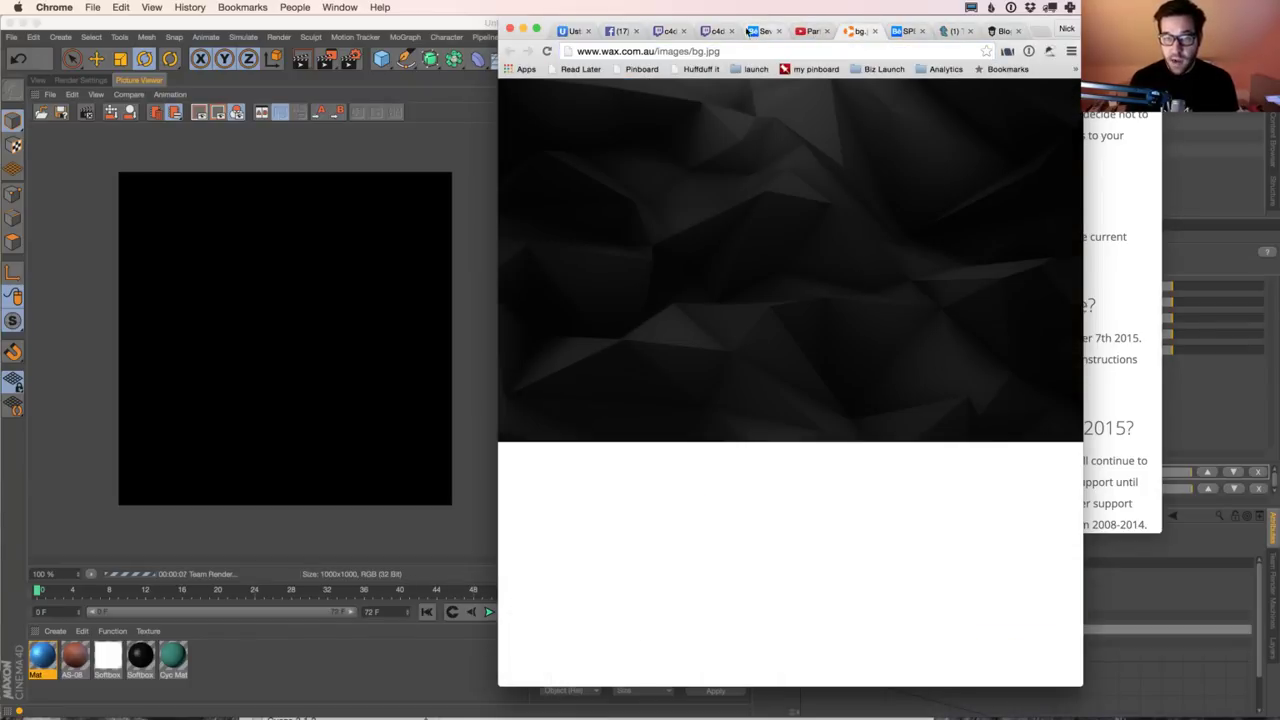
click(717, 31)
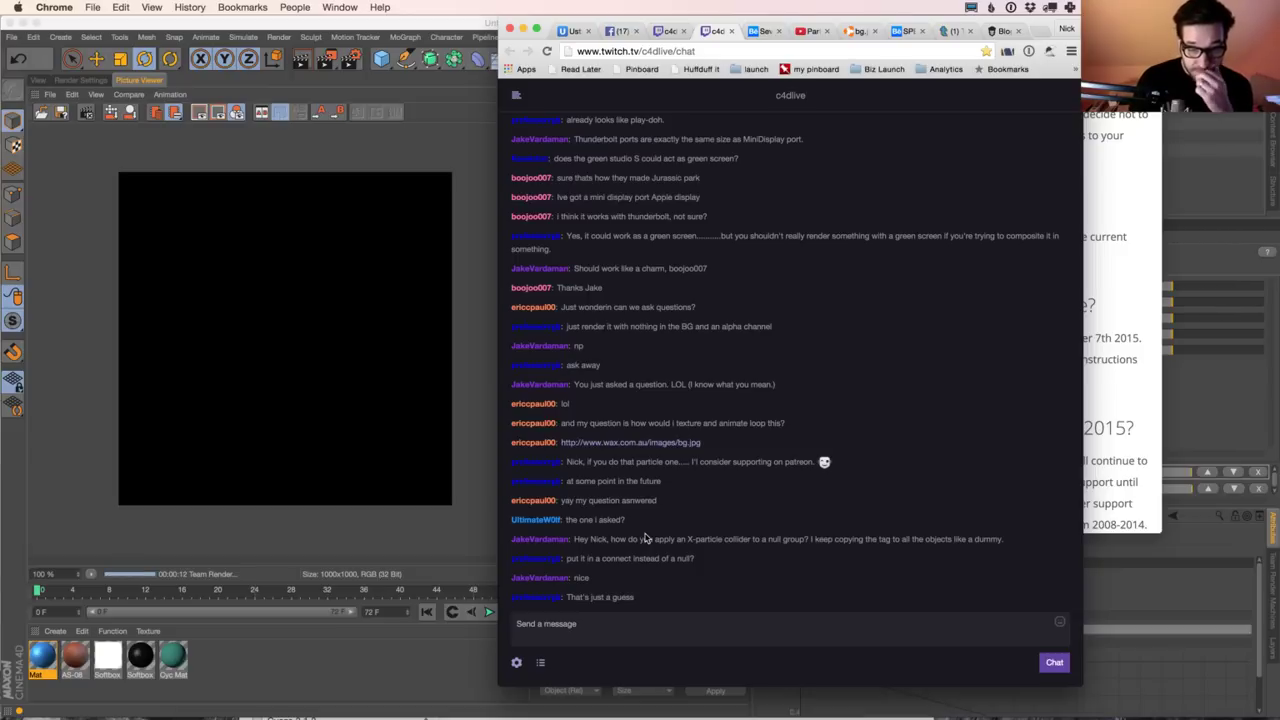
scroll(645, 538, up, 1)
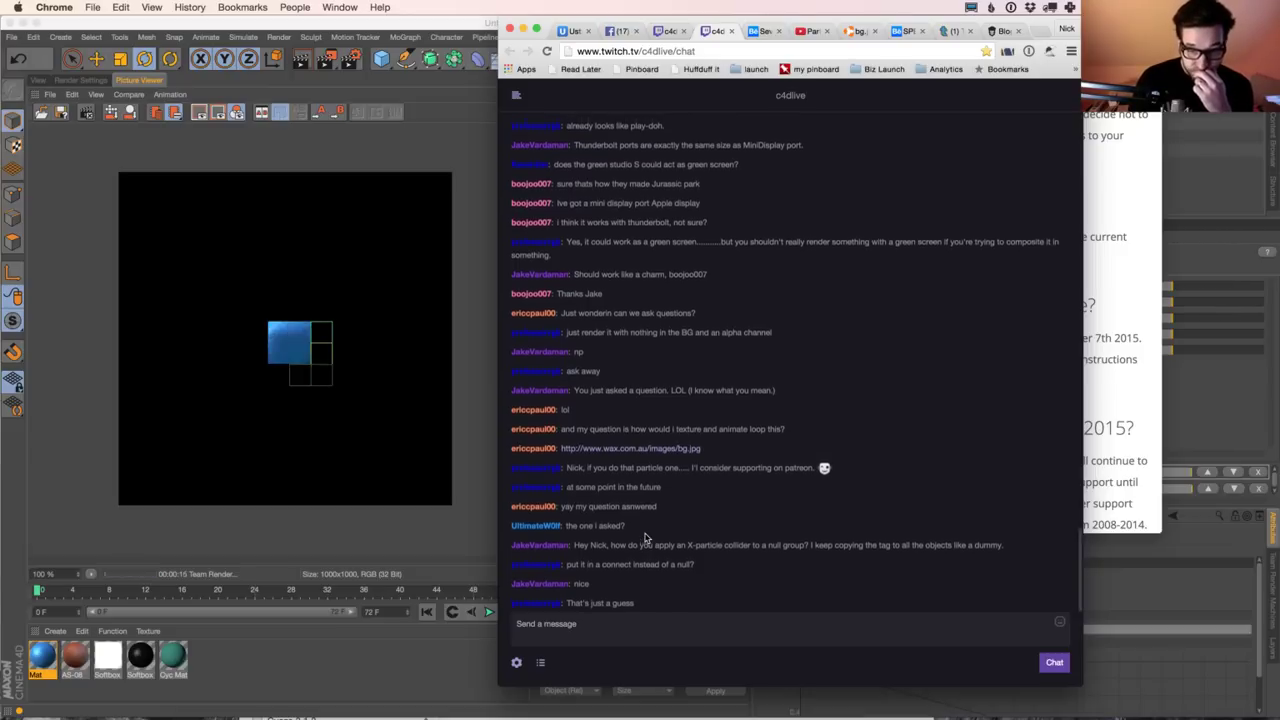
scroll(645, 538, up, 10)
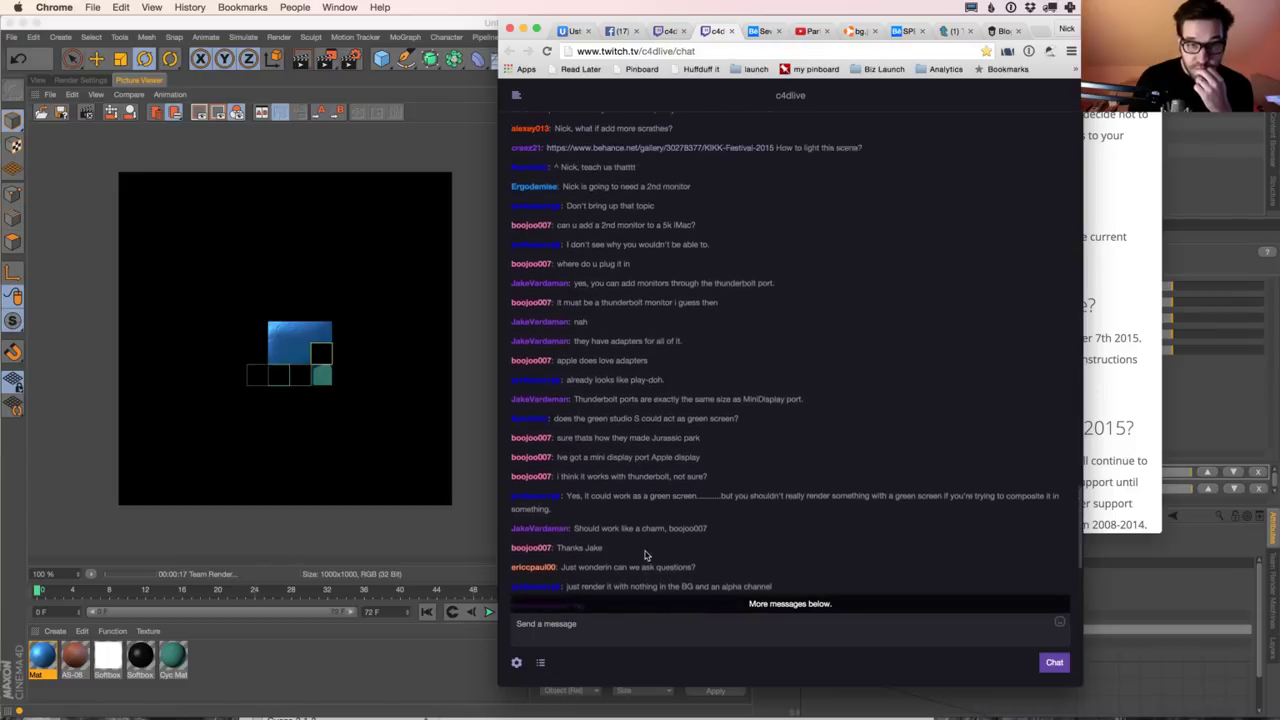
scroll(645, 556, up, 10)
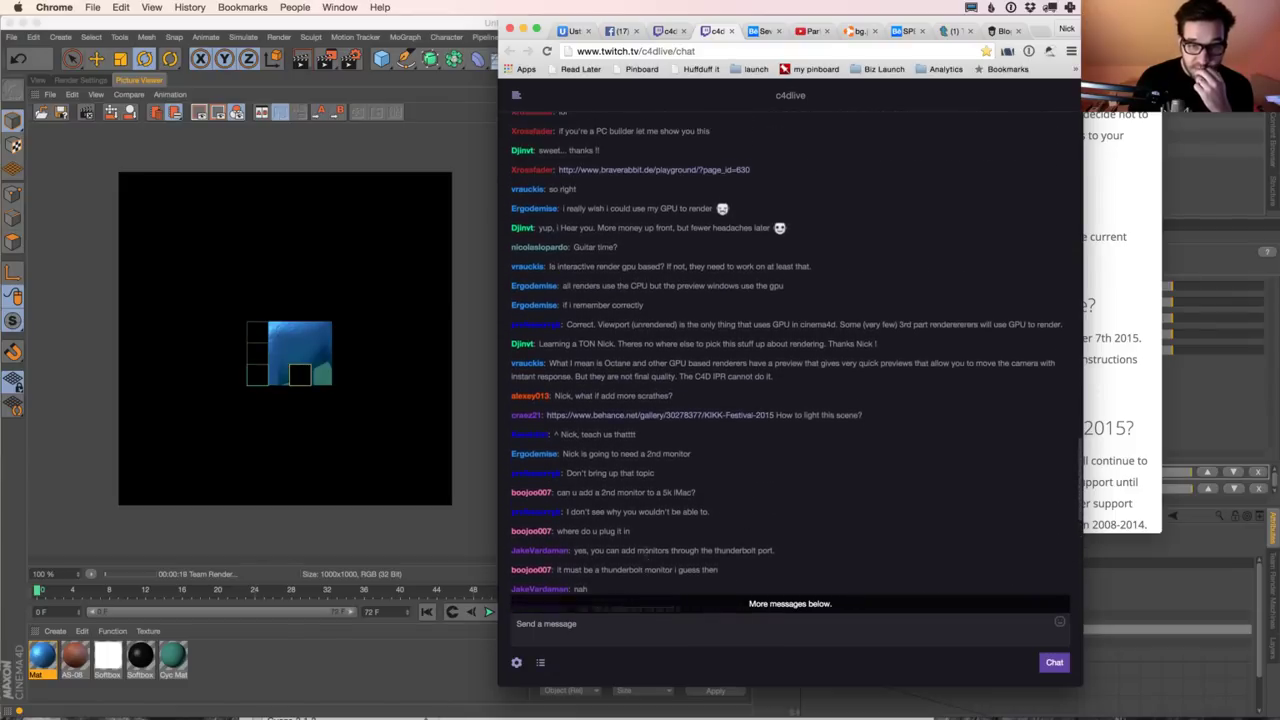
scroll(645, 556, up, 15)
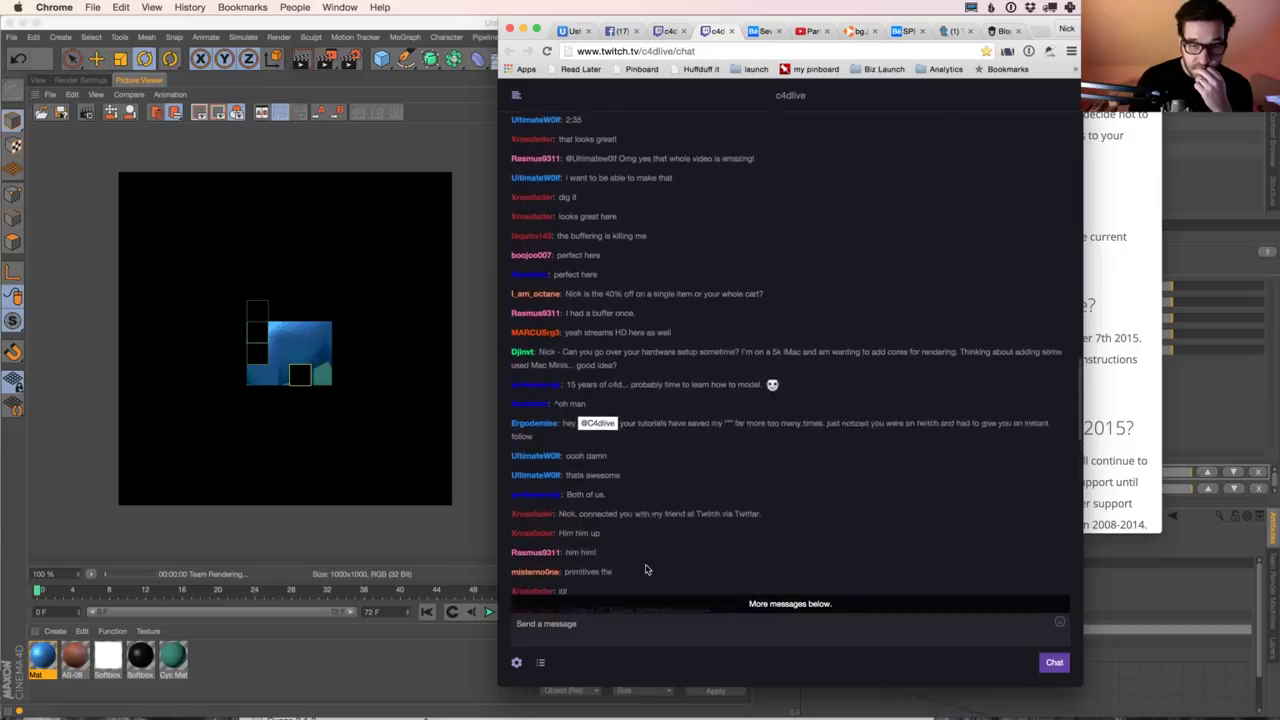
scroll(645, 569, up, 3)
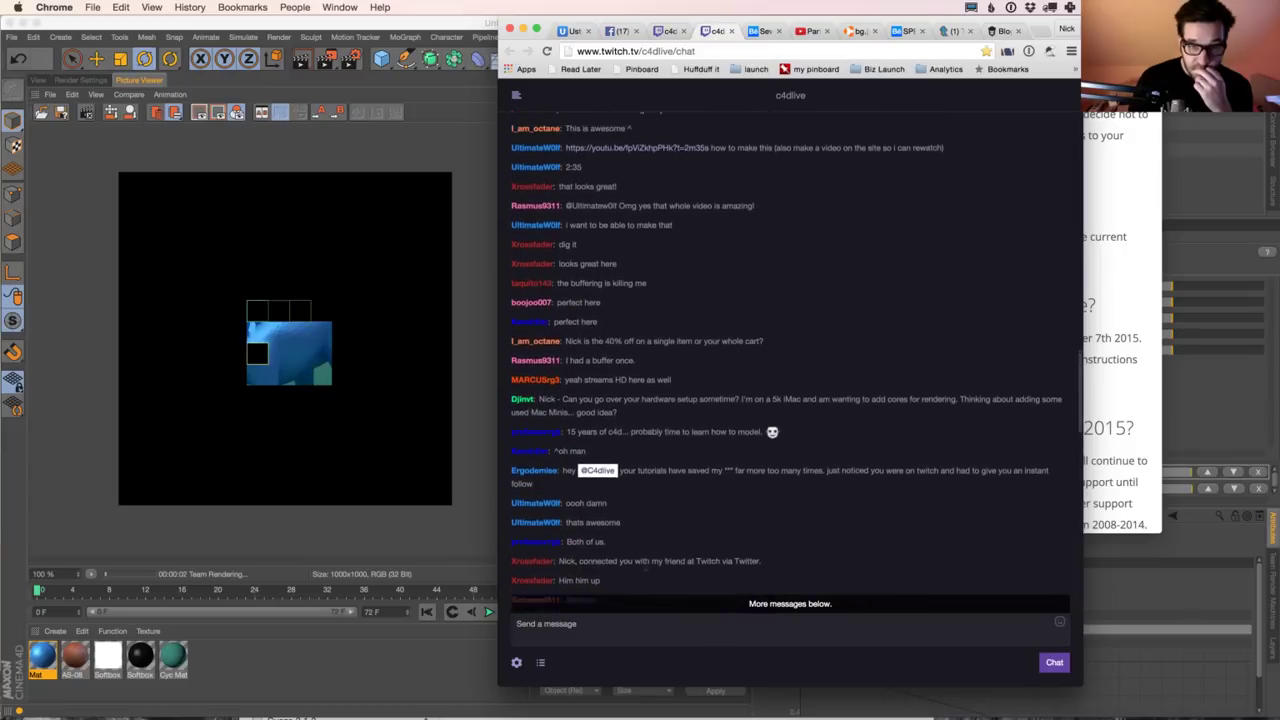
scroll(645, 569, up, 2)
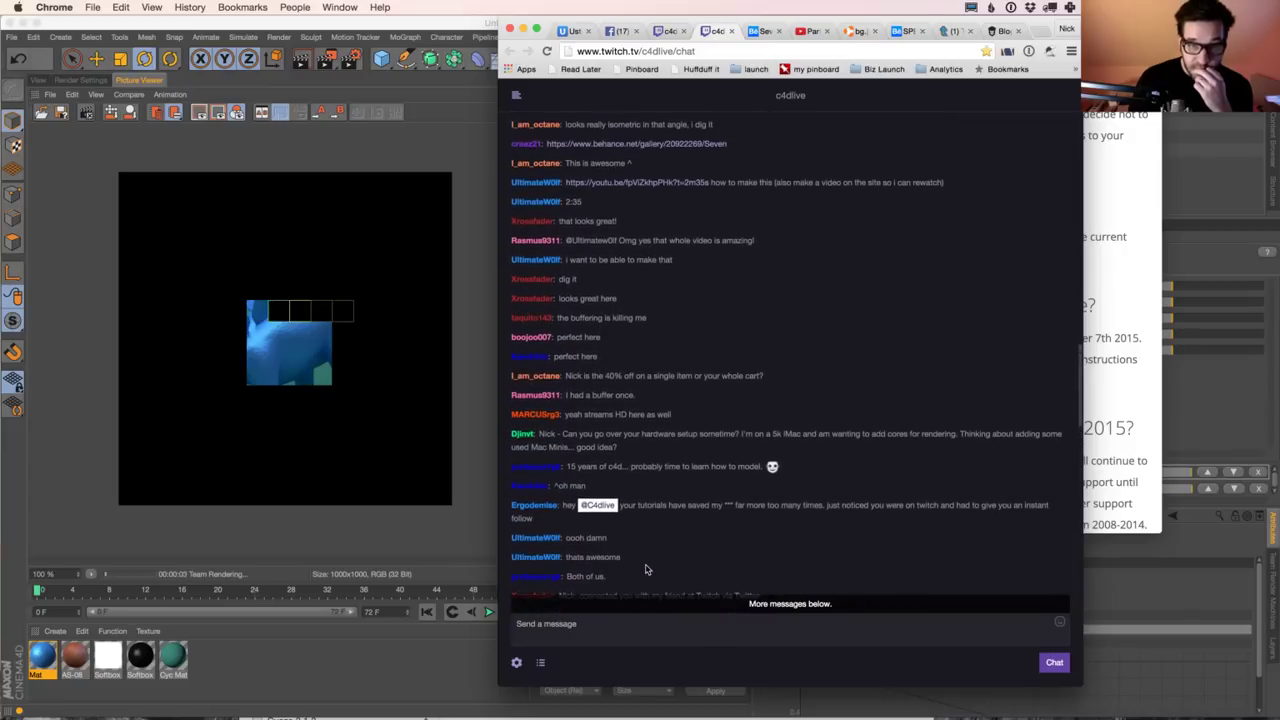
Step: Open the YouTube link posted in chat, close that tab, and return to the Twitch chat
super+click(690, 182)
click(876, 33)
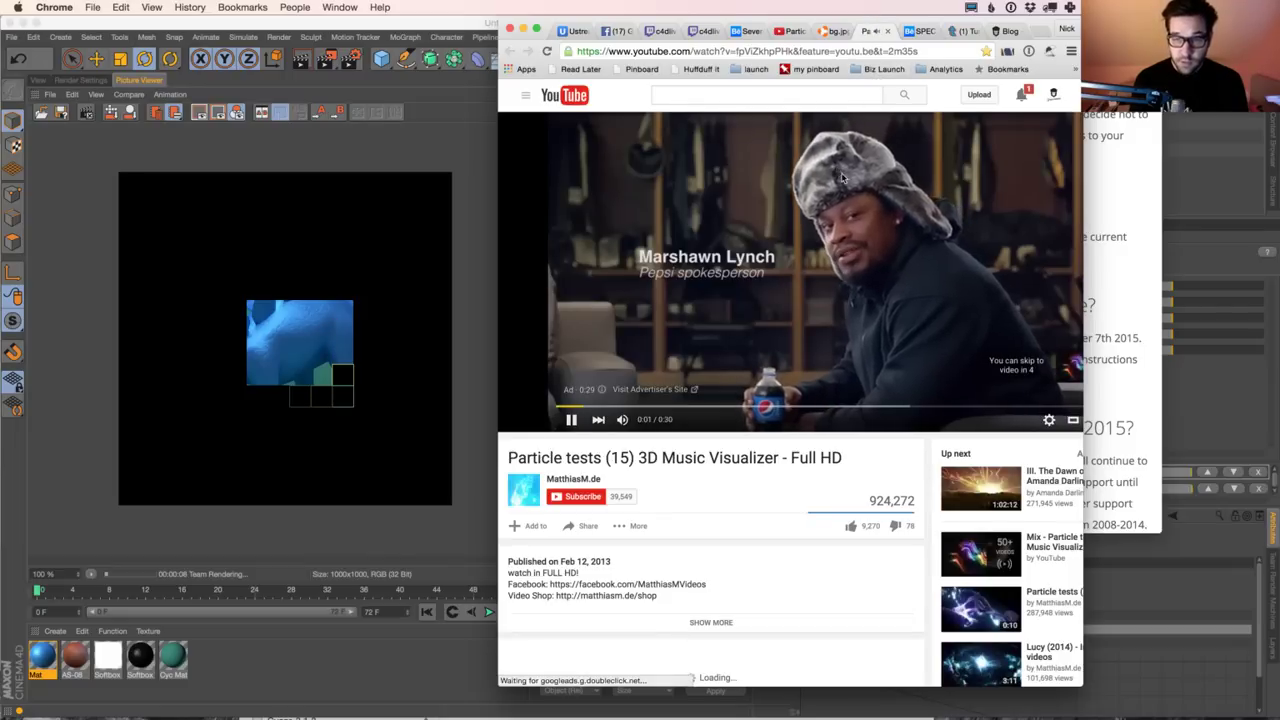
key(super+w)
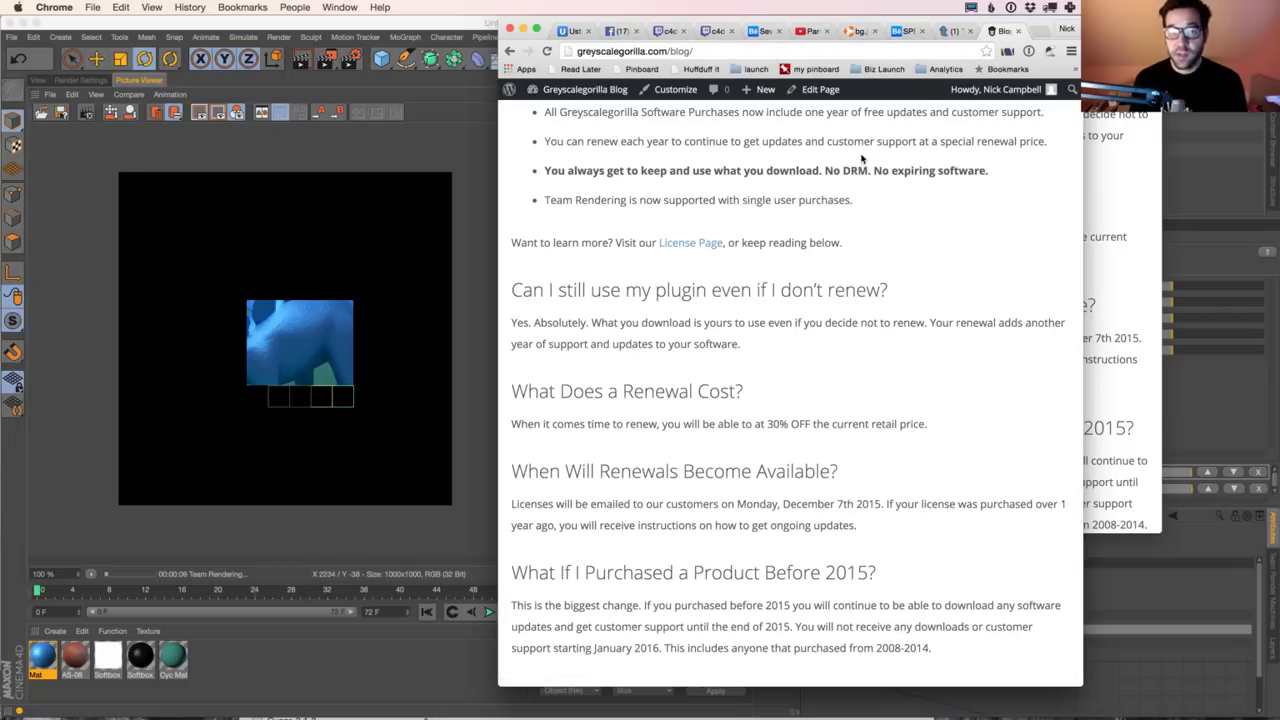
click(731, 35)
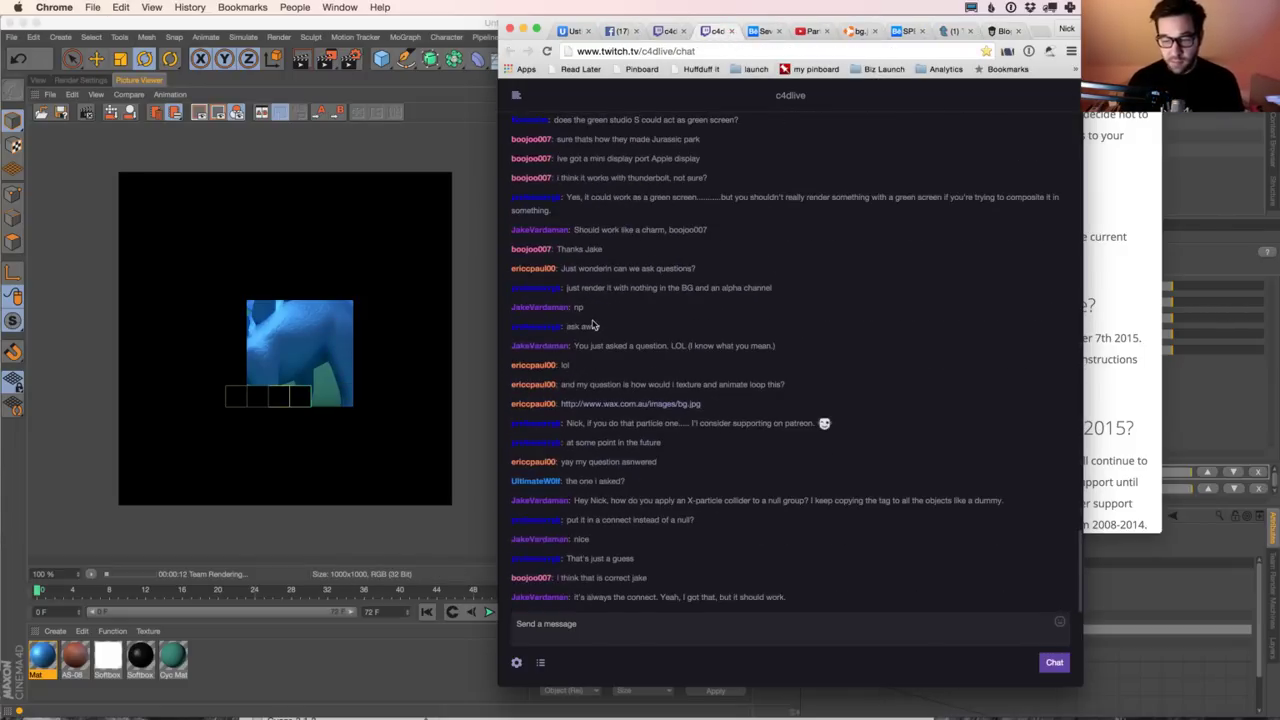